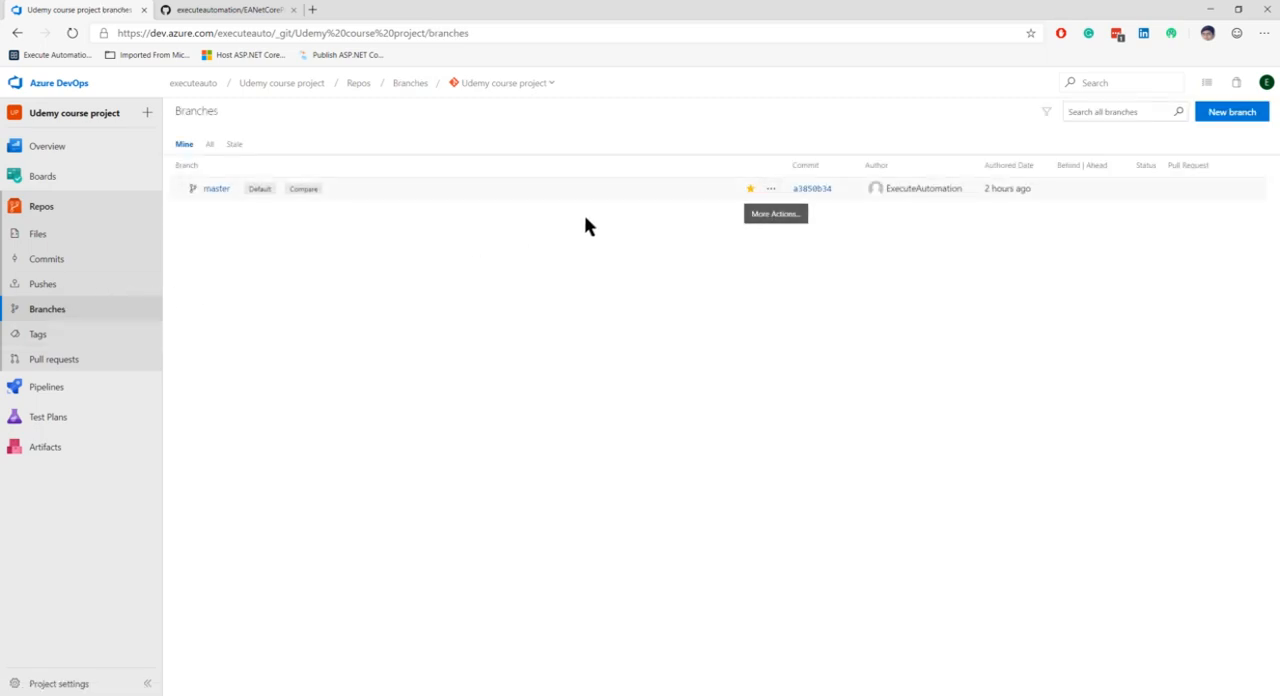
Start a new branch based on master and name it Sprint_Chennai_GoogleAuth
left_click(771, 191)
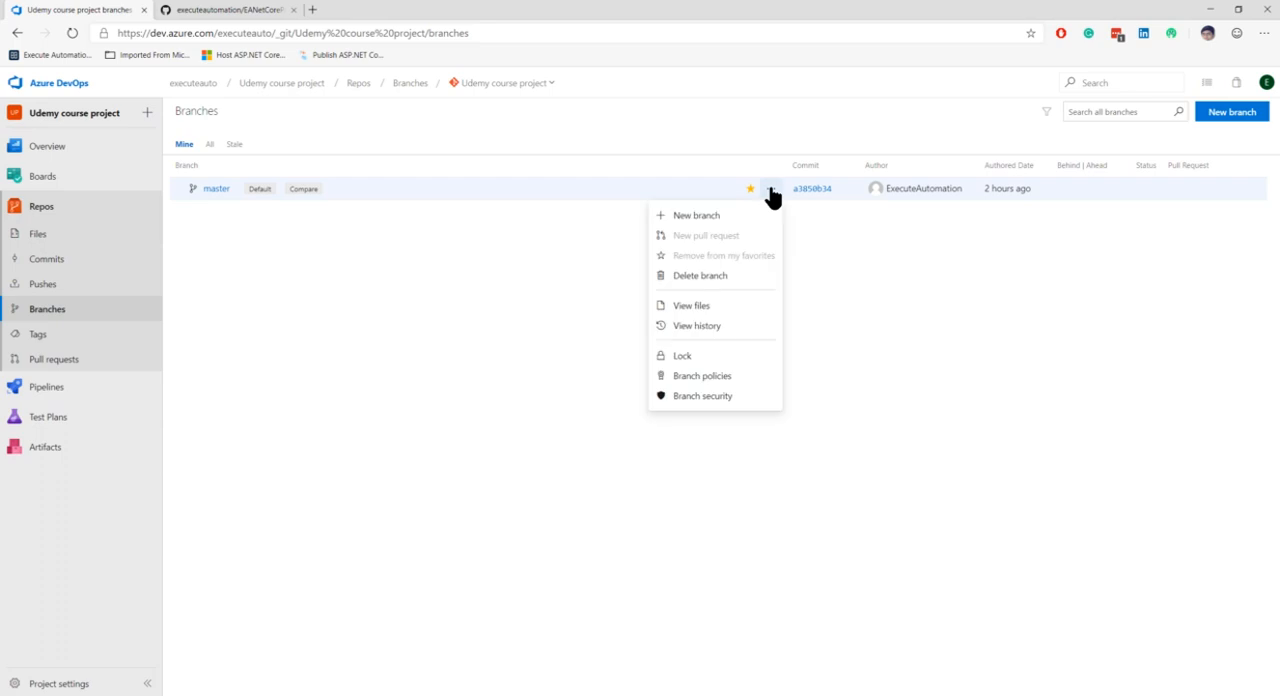
left_click(710, 215)
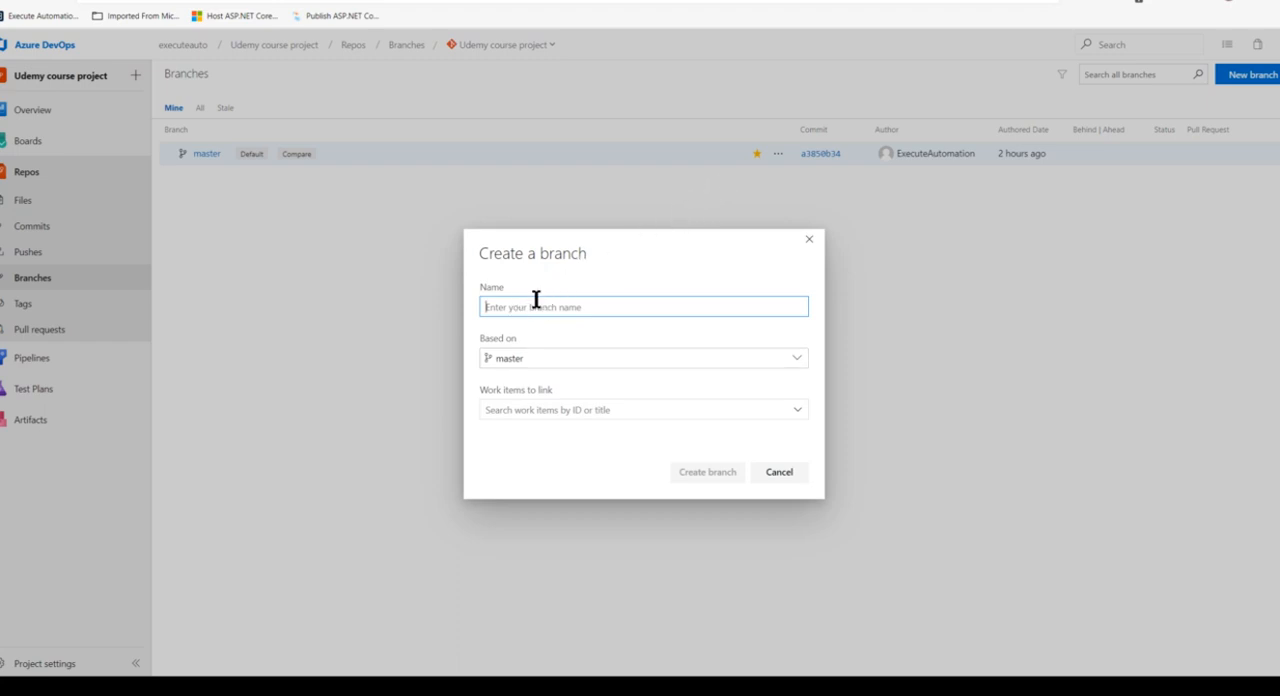
type("Spring")
key("BackSpace")
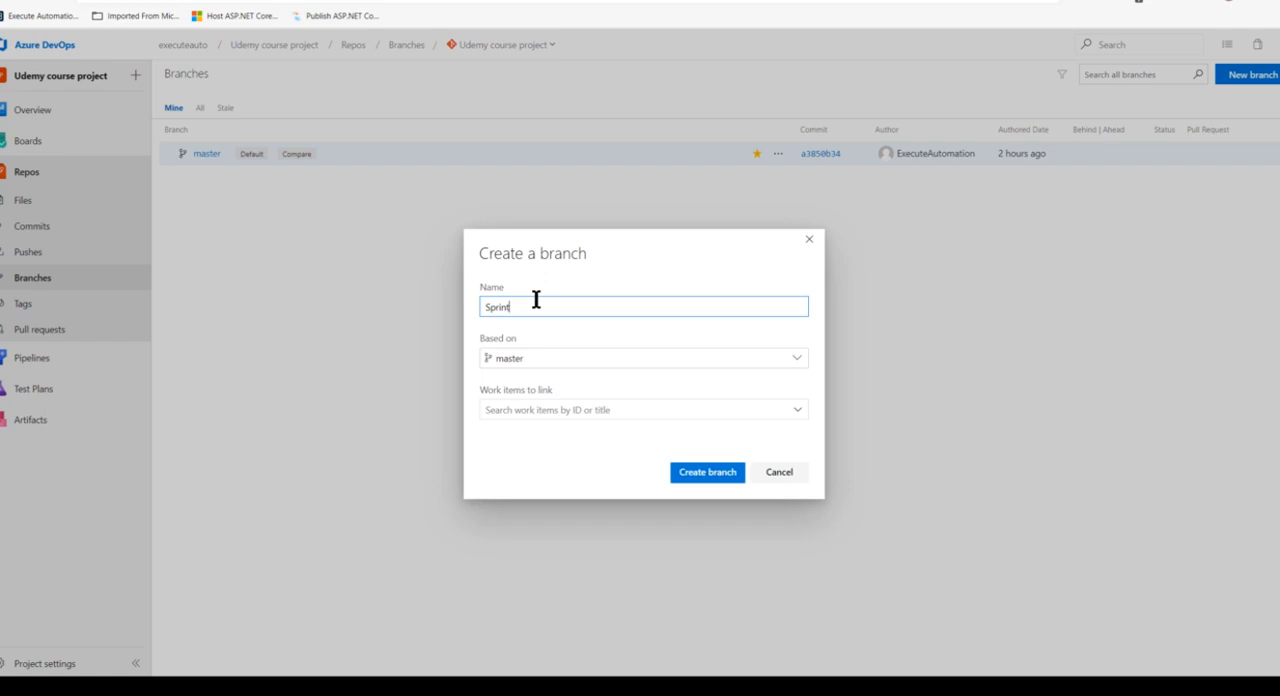
type("t_Chennai_GoogleAuith")
key("BackSpace")
key("BackSpace")
type("th")
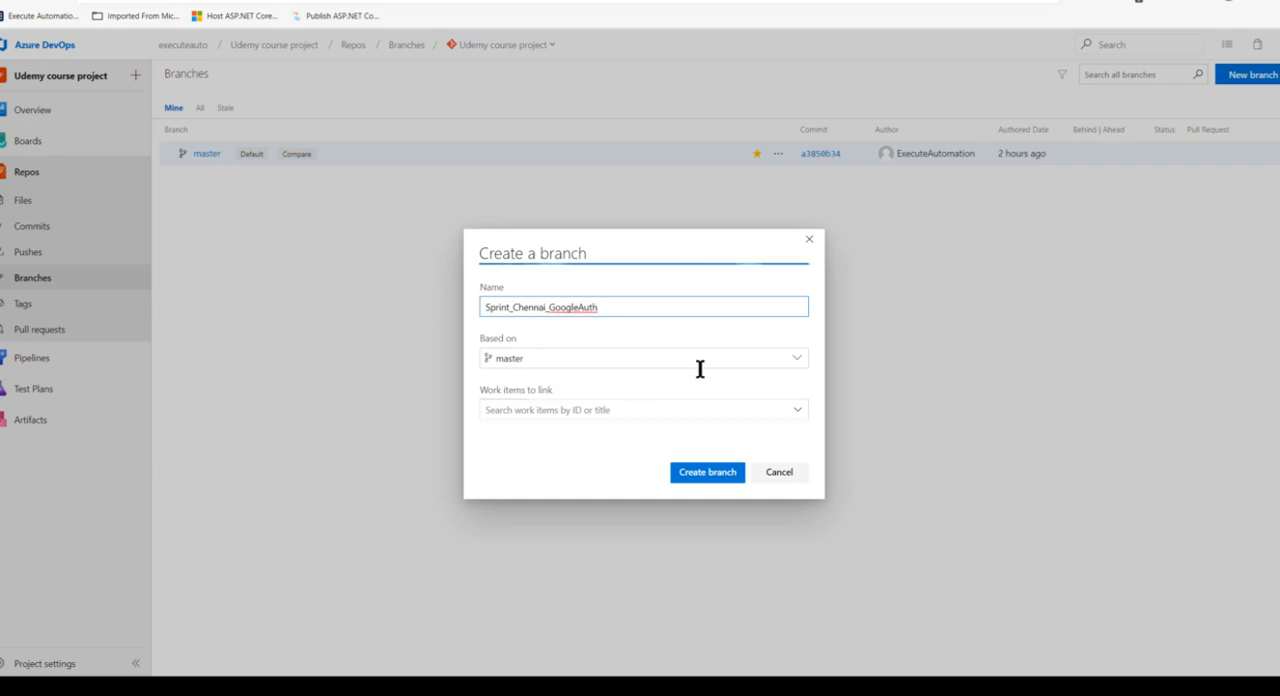
Link user stories 31 "Design the google auth mechanism for app" and 18 "Design Google auth workflow", and create the branch
left_click(799, 412)
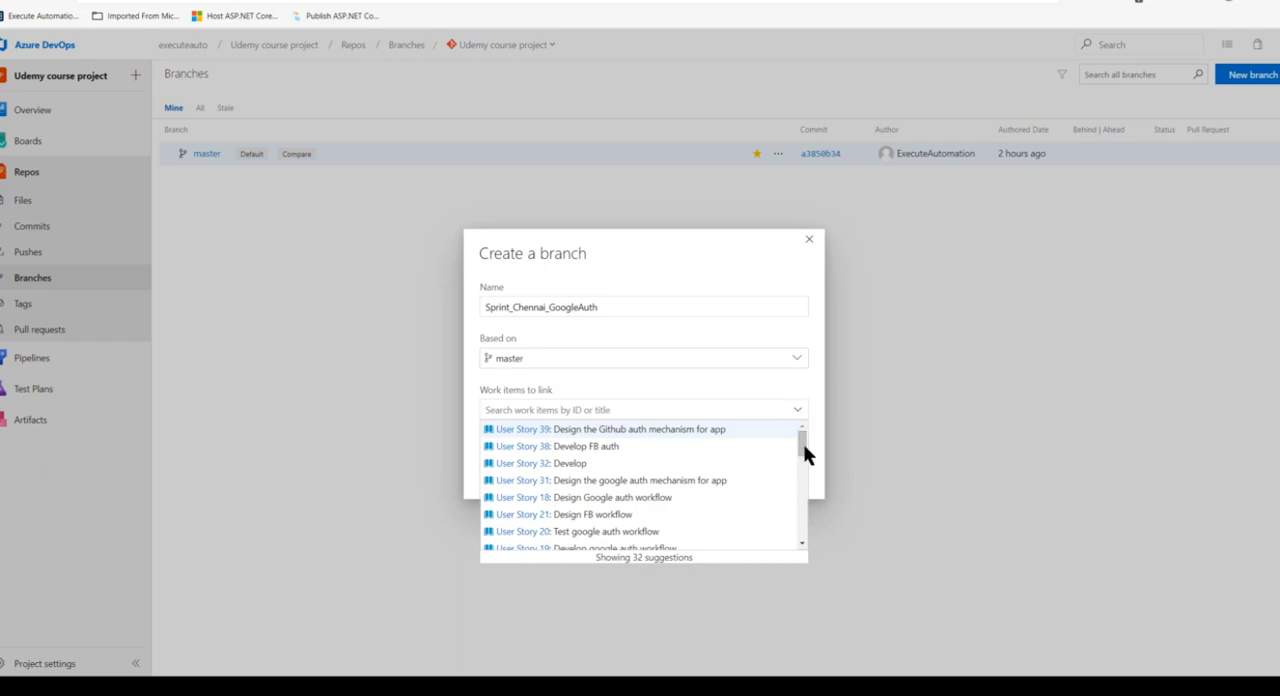
mouse_move(803, 444)
left_mouse_down()
mouse_move(807, 542)
mouse_move(811, 438)
left_mouse_up()
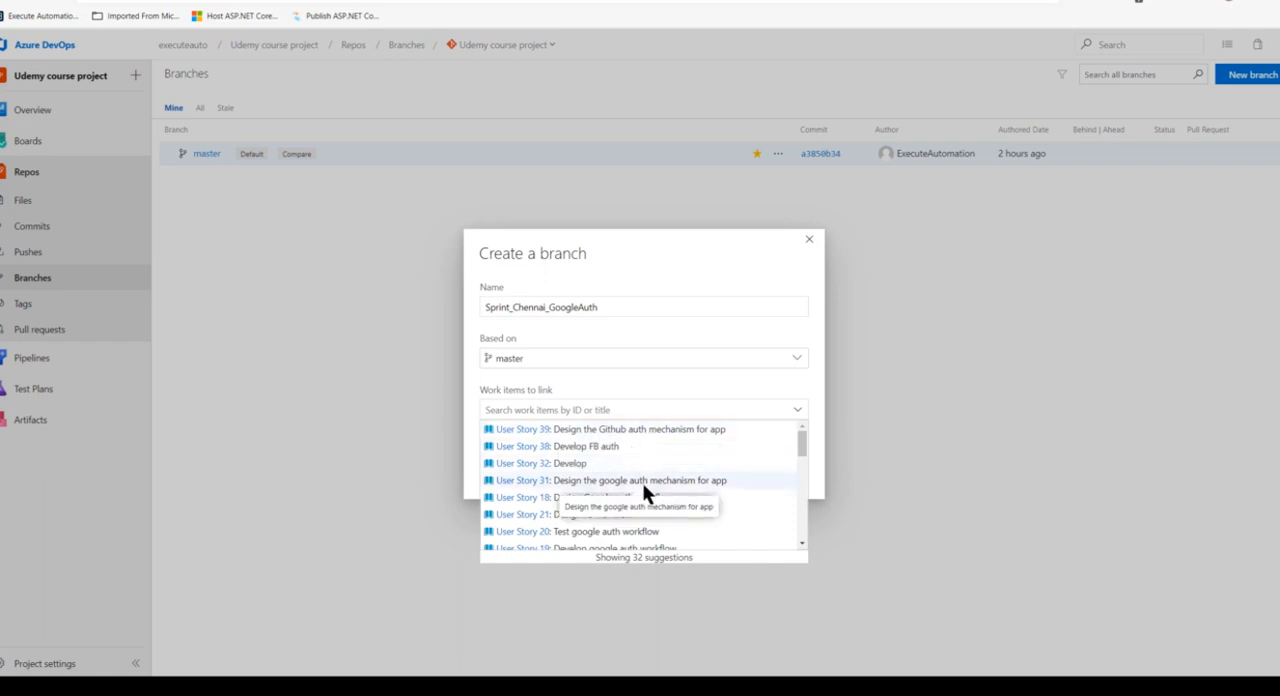
left_click(715, 481)
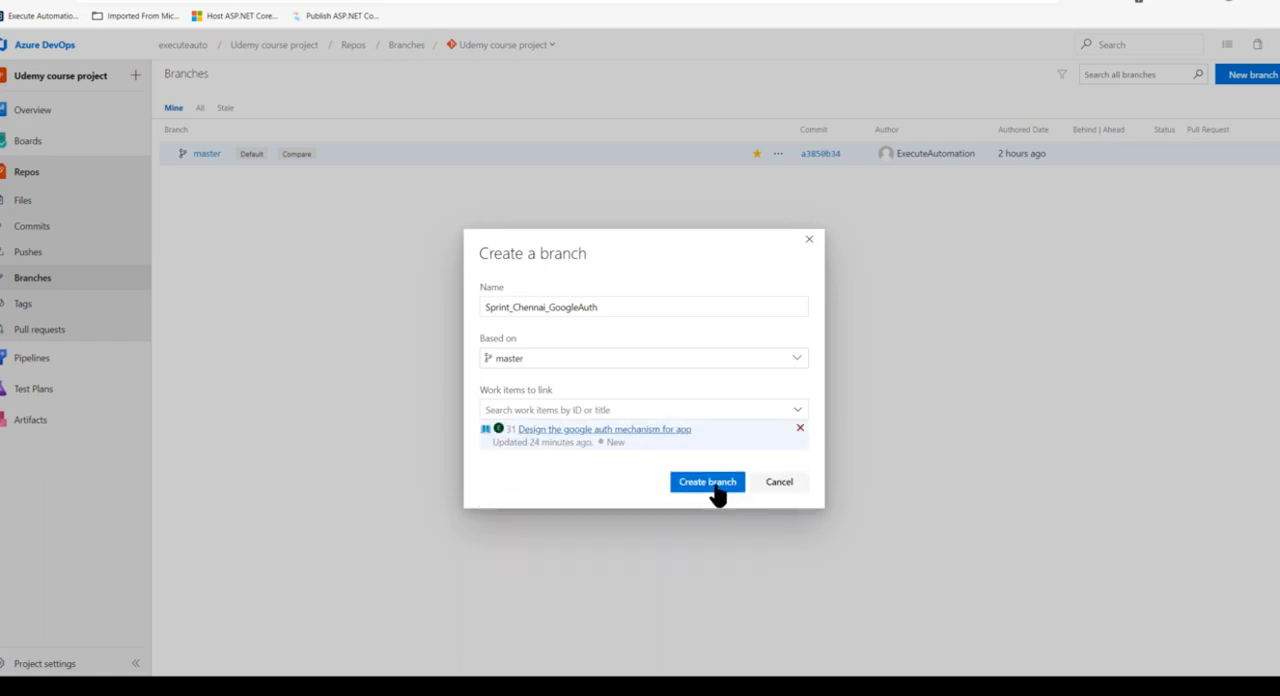
left_click(788, 408)
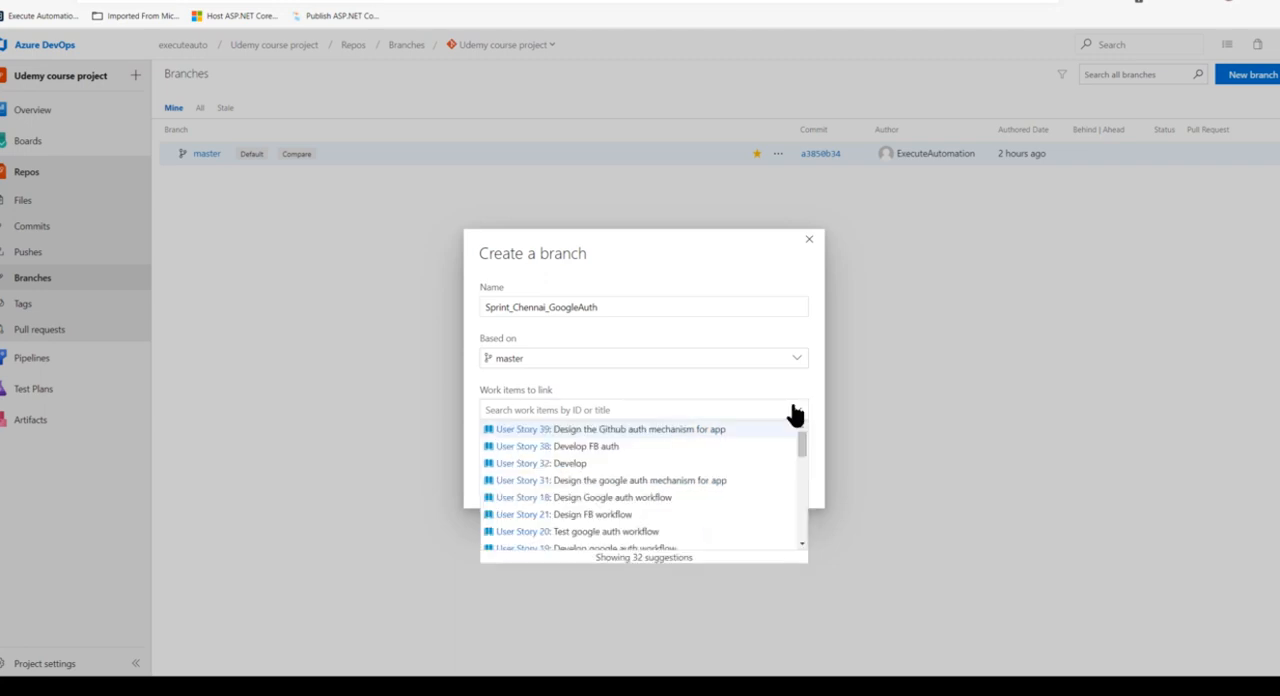
left_click(670, 497)
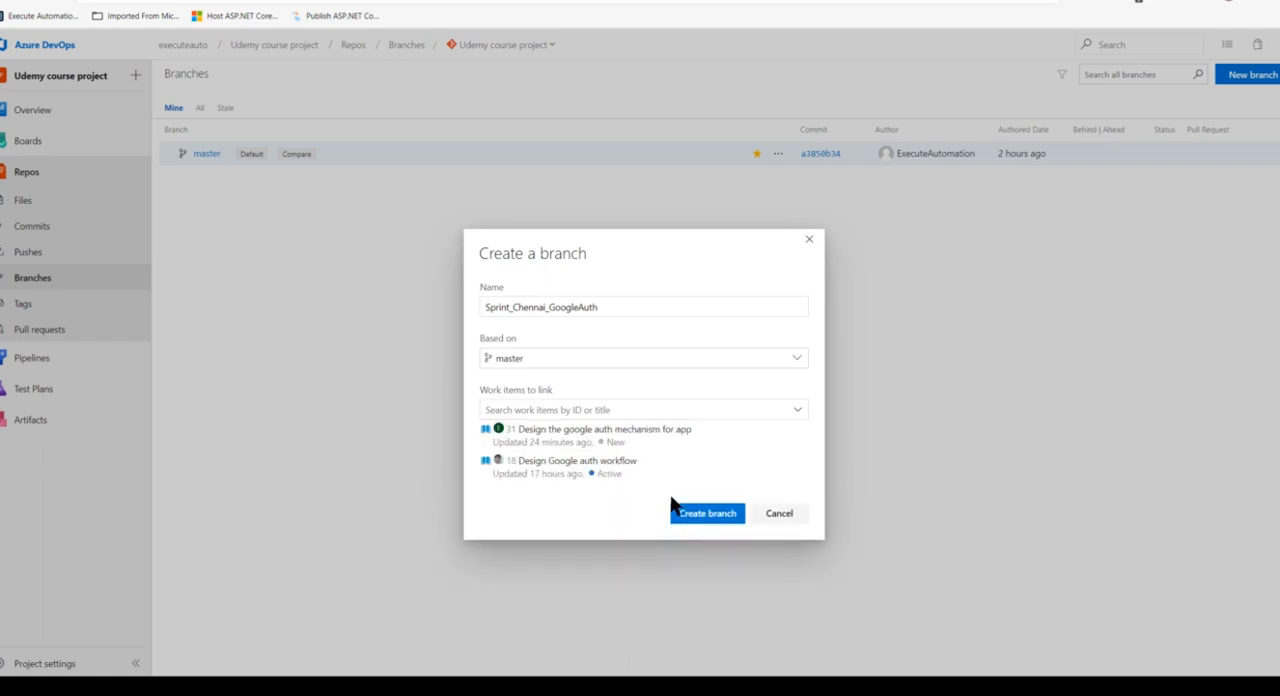
left_click(686, 515)
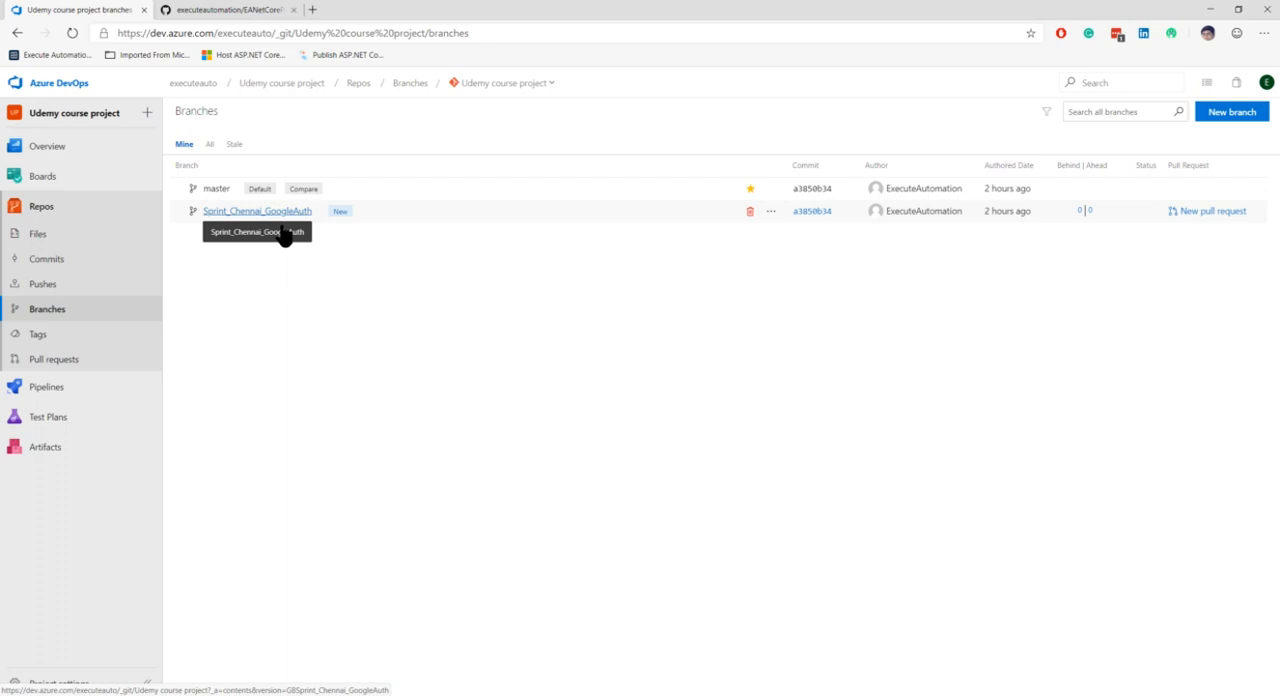
Open About.cshtml.cs from the EADemoApp/Pages folder of the Sprint_Chennai_GoogleAuth branch
left_click(233, 212)
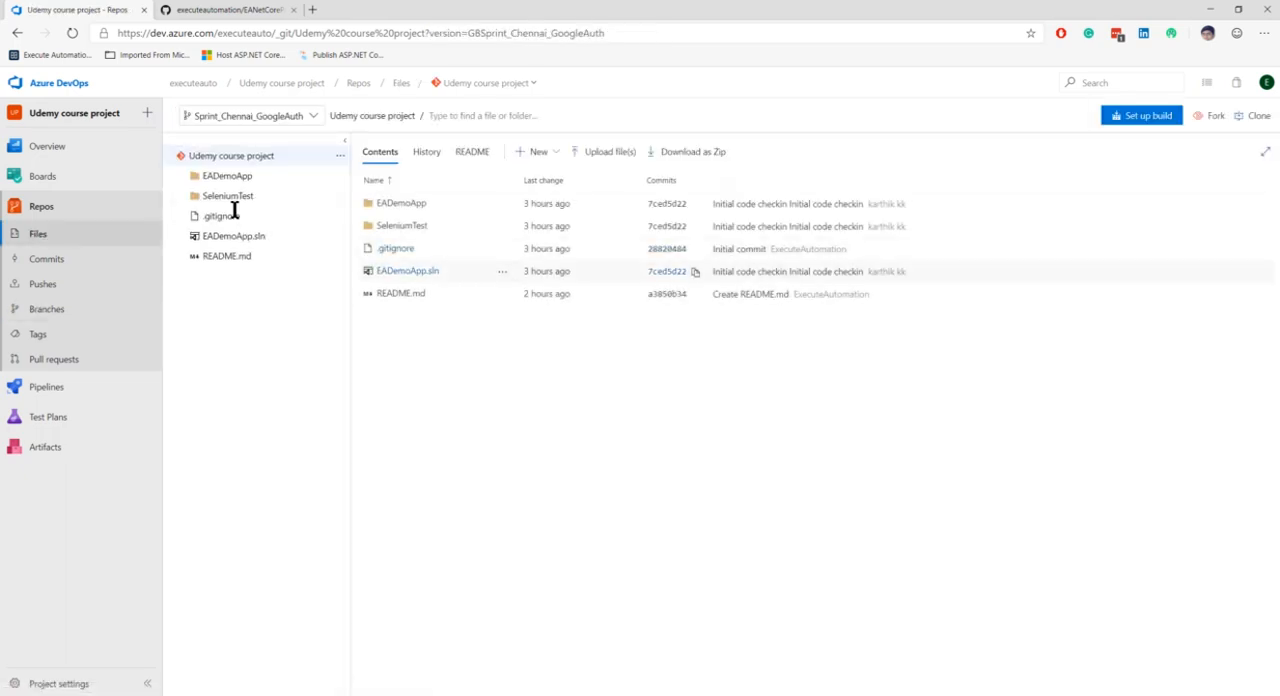
left_click(182, 177)
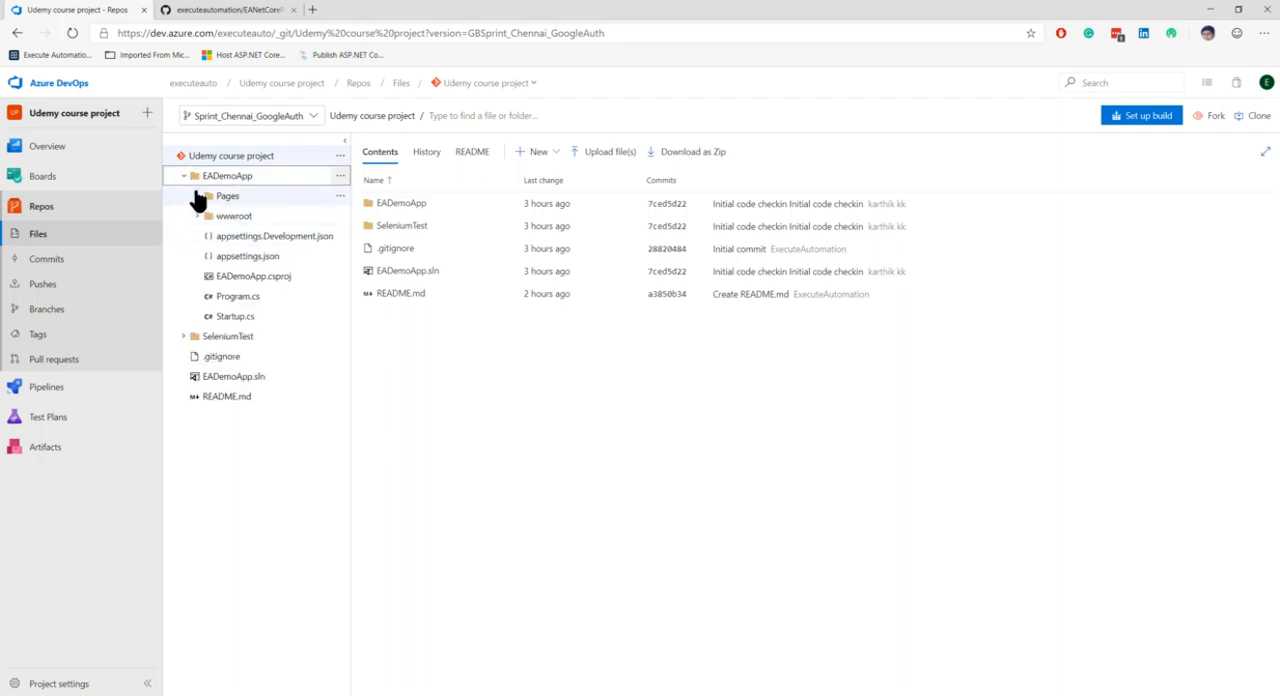
left_click(198, 197)
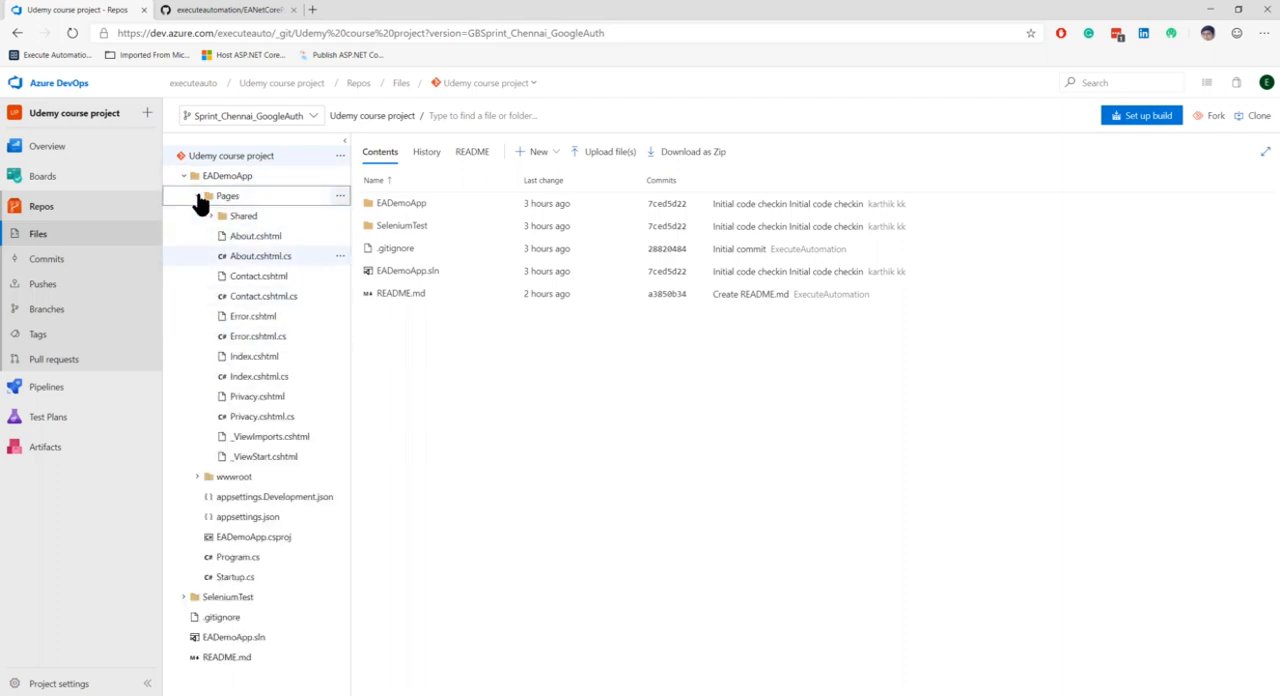
left_click(258, 256)
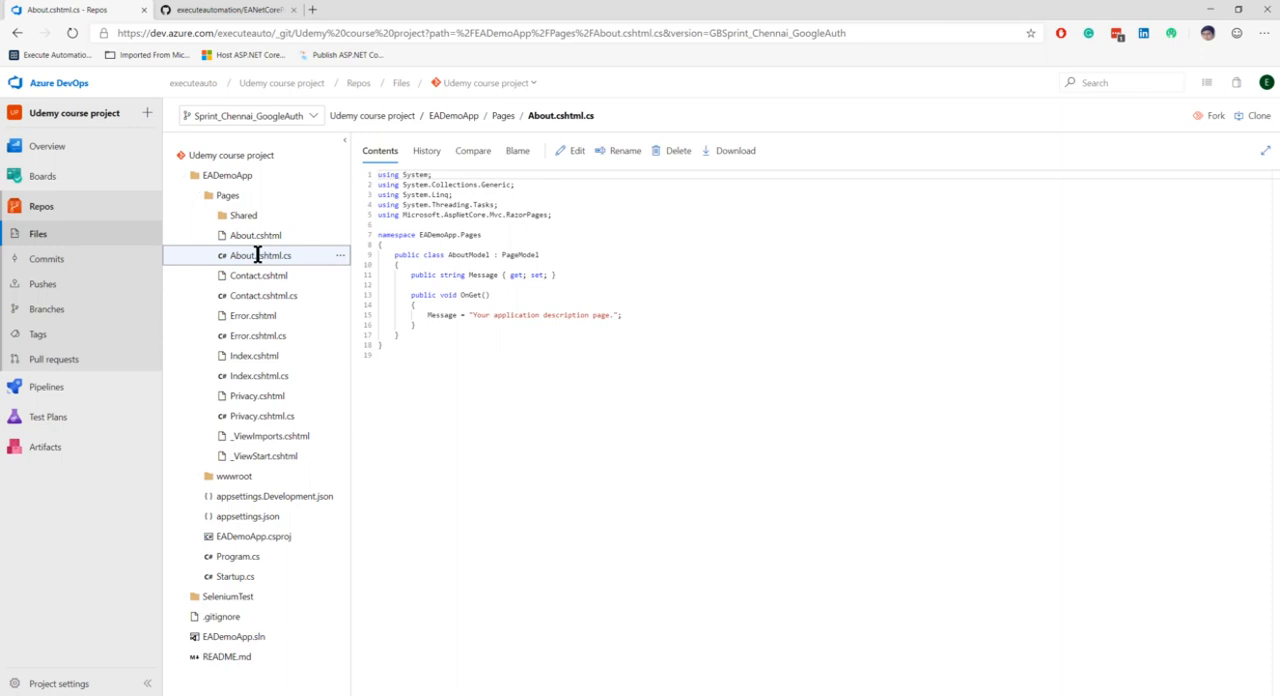
Edit the Message string in OnGet to read "Your application description page for the Google auth"
left_click(613, 315)
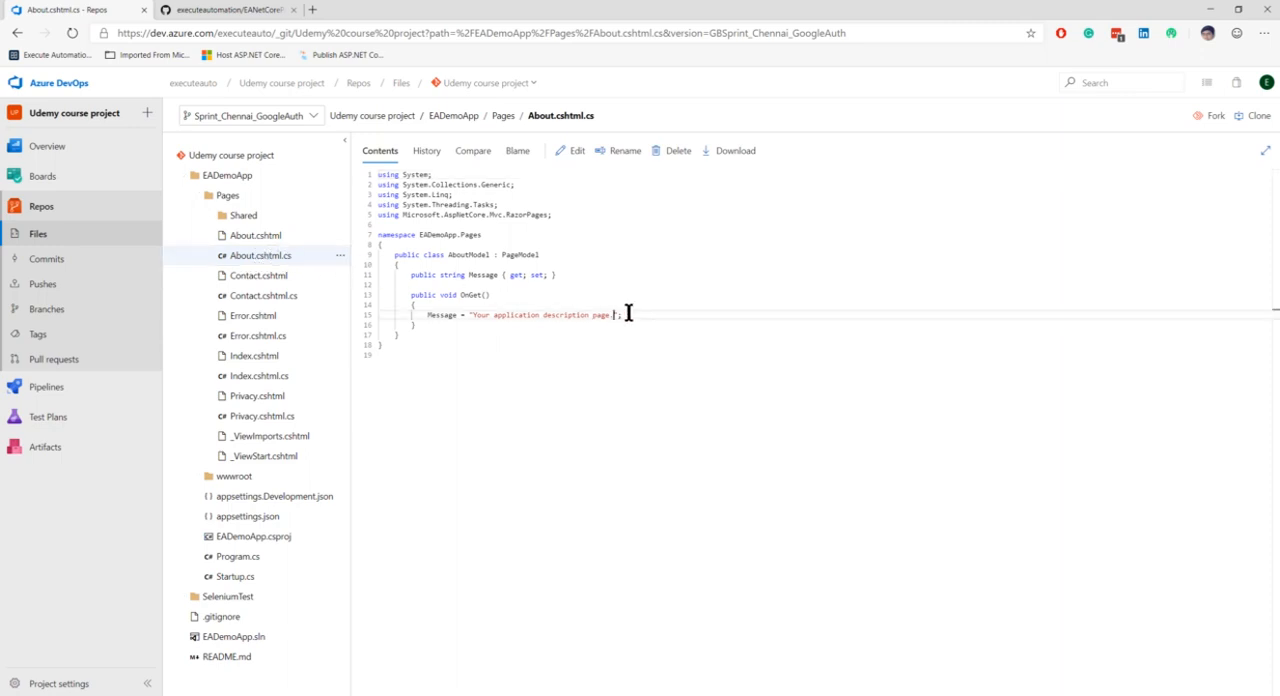
key("space")
key("space")
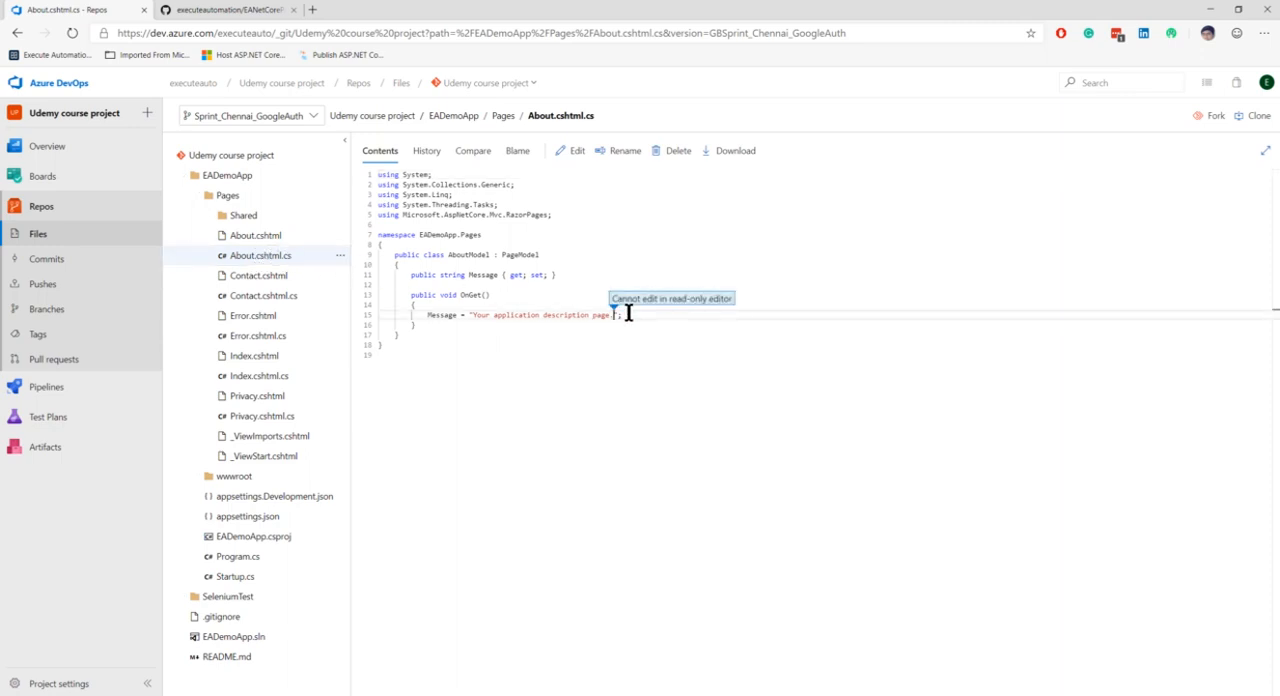
left_click(568, 150)
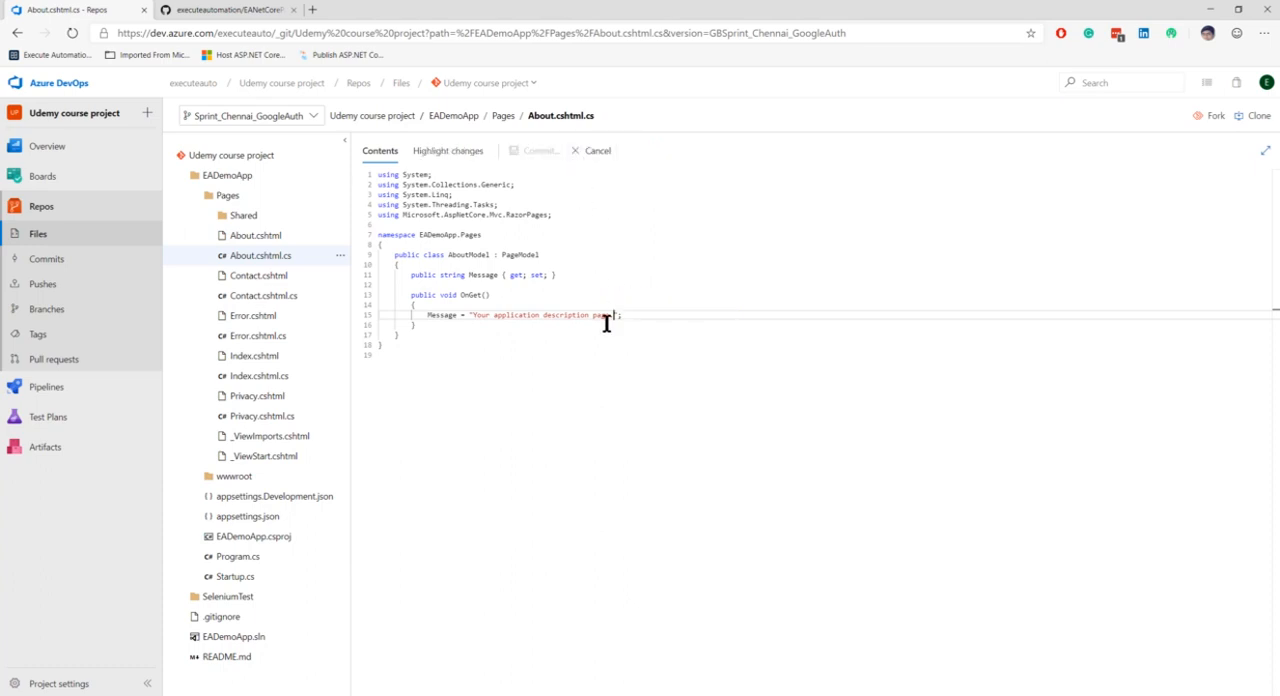
key("BackSpace")
type("for the Google auth")
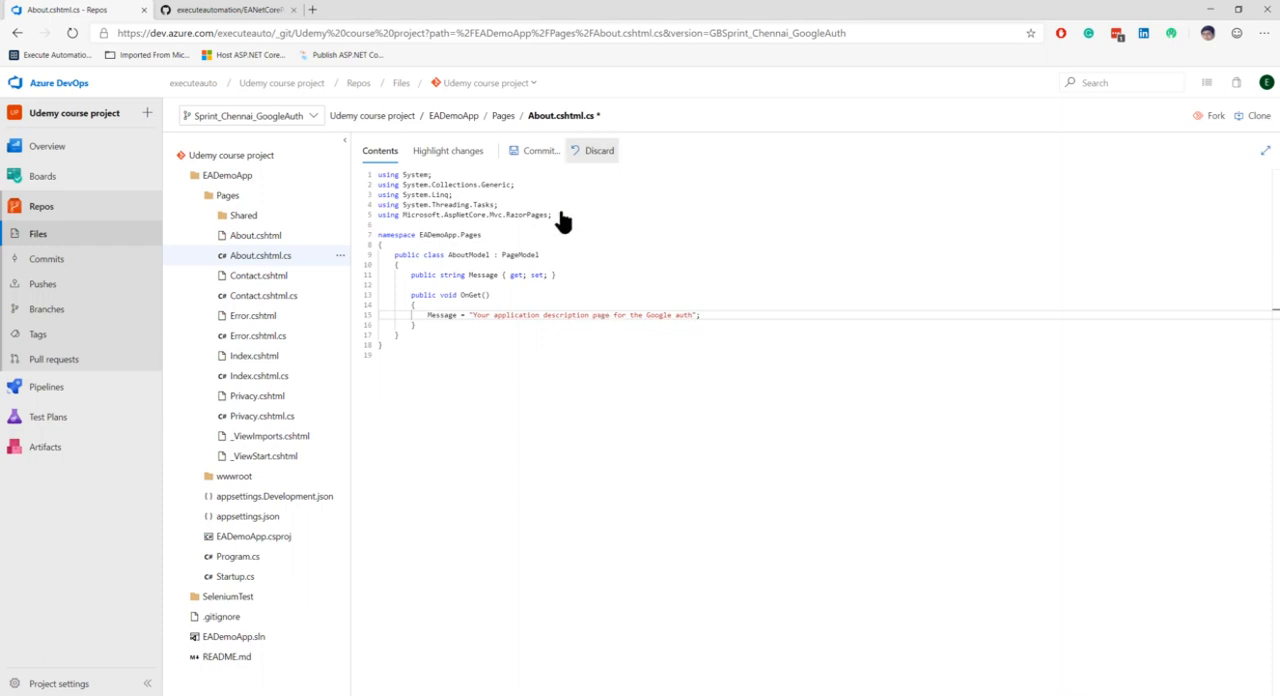
Start a commit of the file with the comment "Updated About.cshtml.cs with additional message description"
left_click(537, 152)
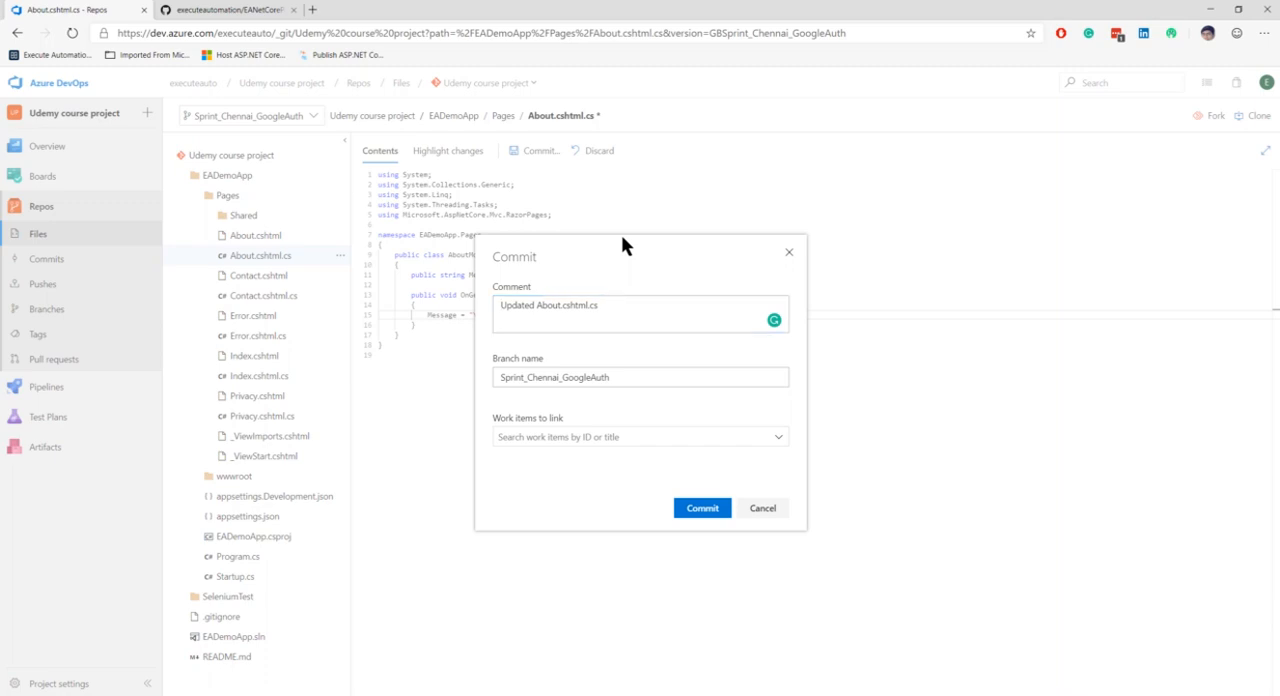
left_click(631, 309)
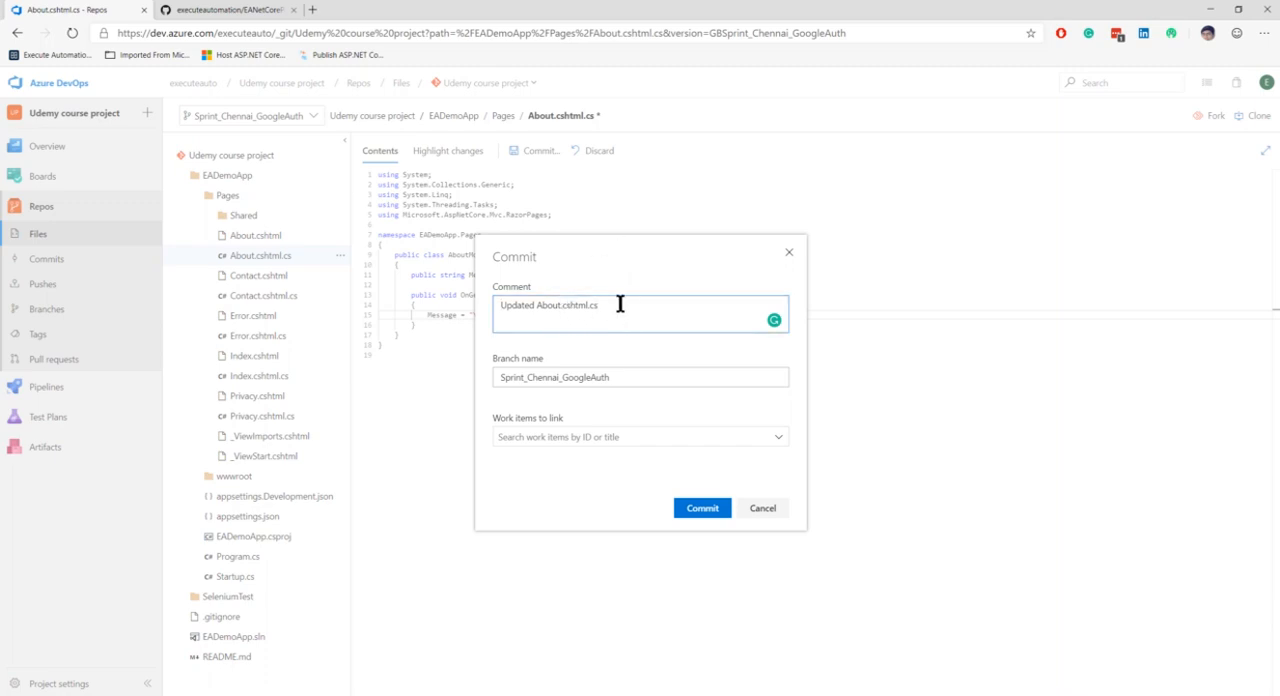
type("for")
type(" with add")
type("itional message description")
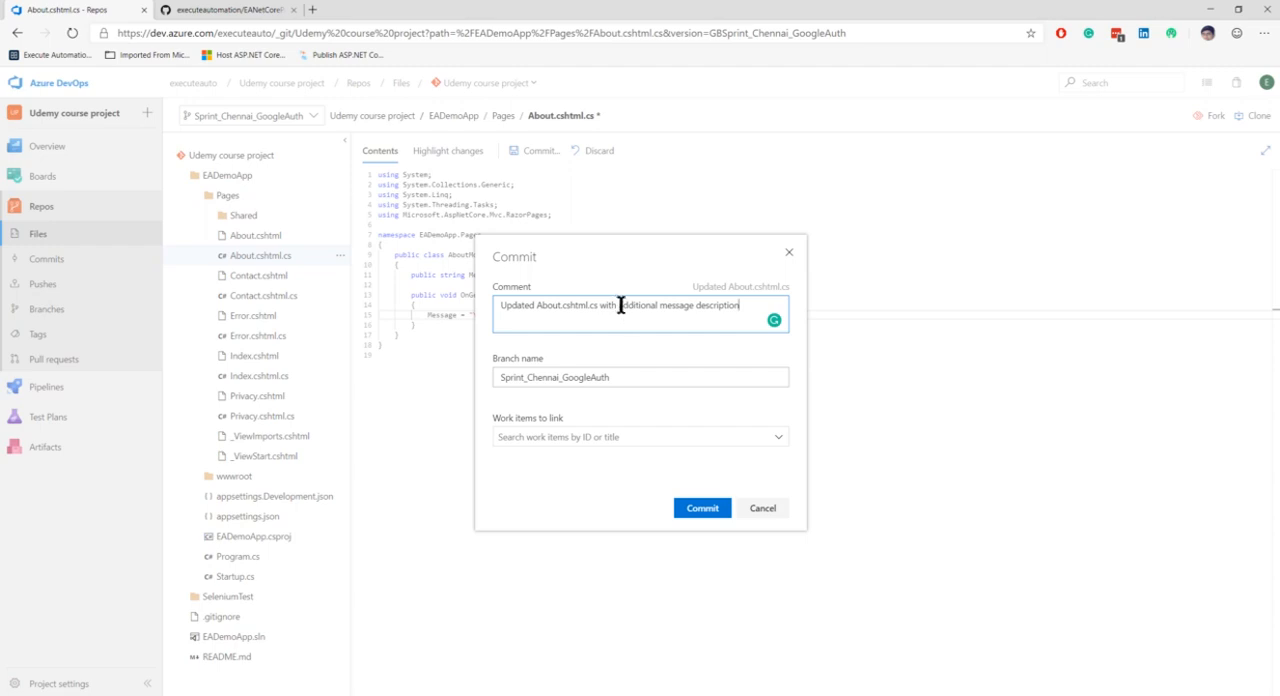
Link Test Case 33 "Test entire feature" to the commit and commit the change to the branch
left_click(779, 438)
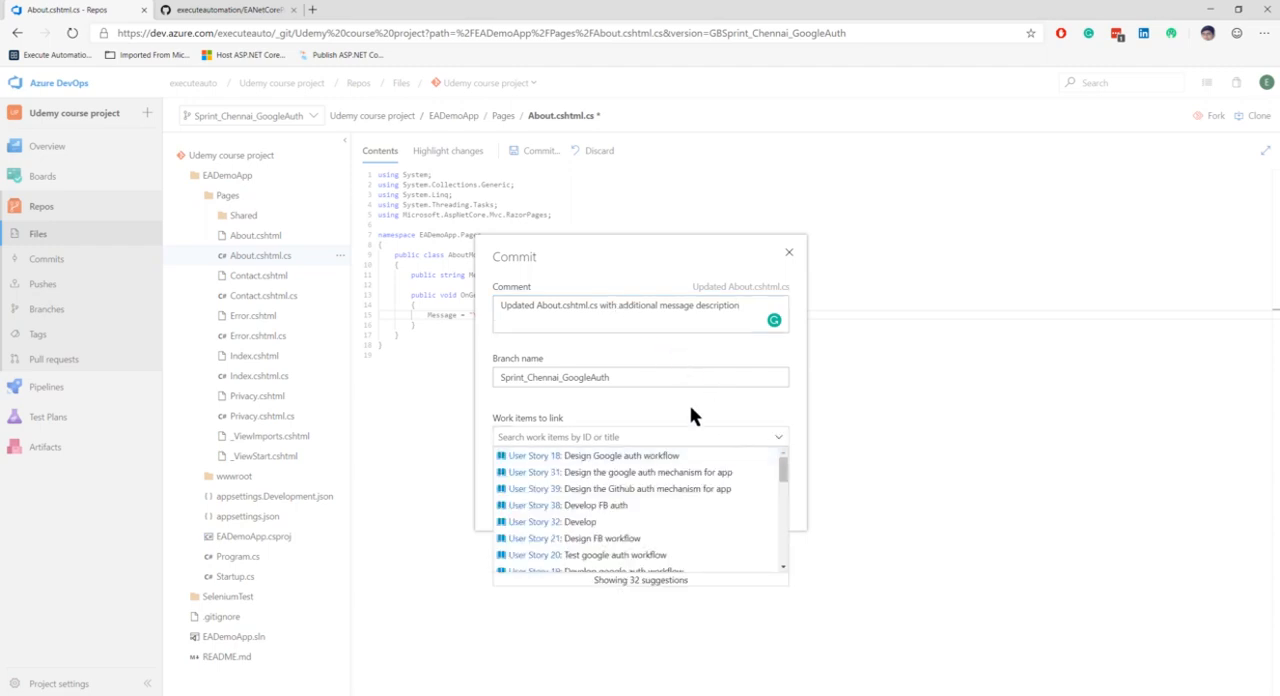
left_click(780, 443)
left_click(778, 441)
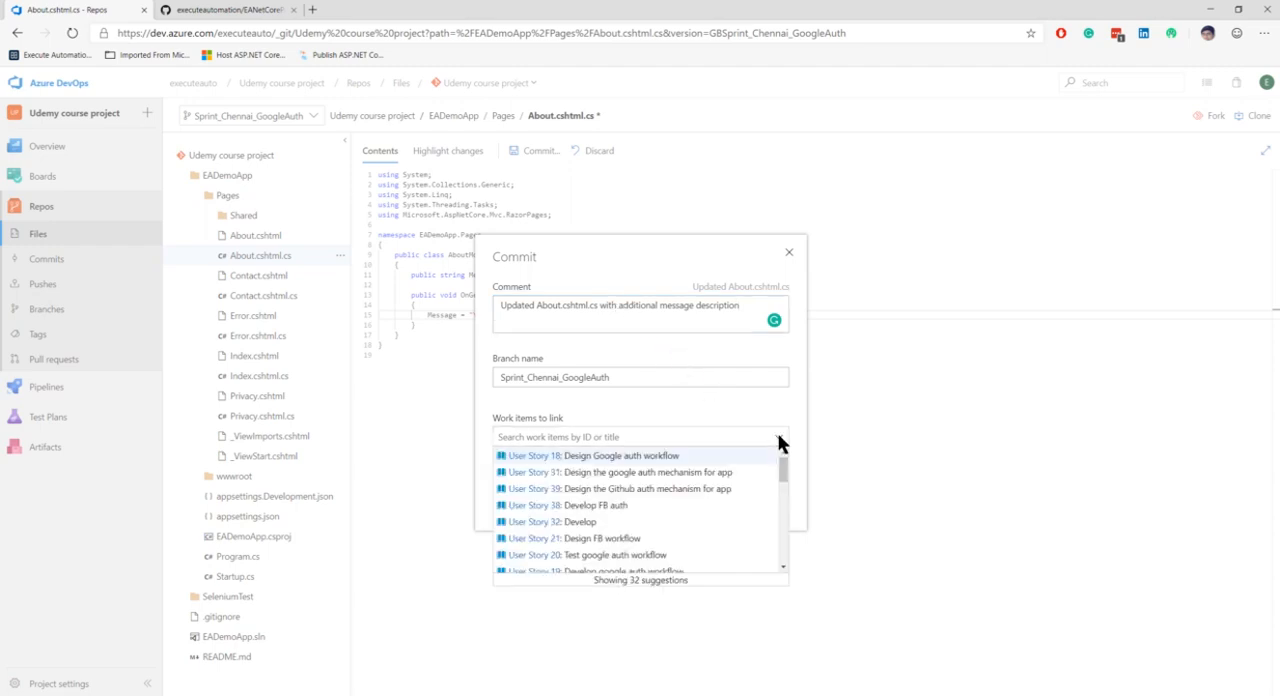
scroll(612, 488, "down", 4)
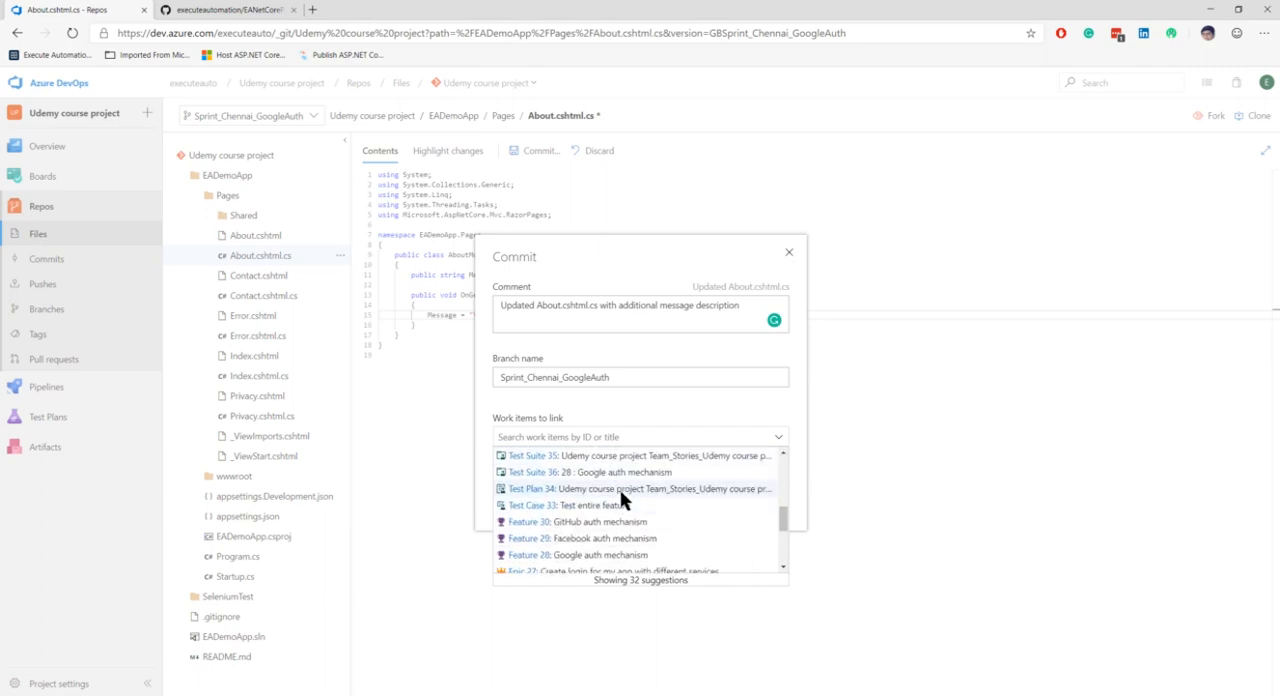
scroll(684, 499, "up", 2)
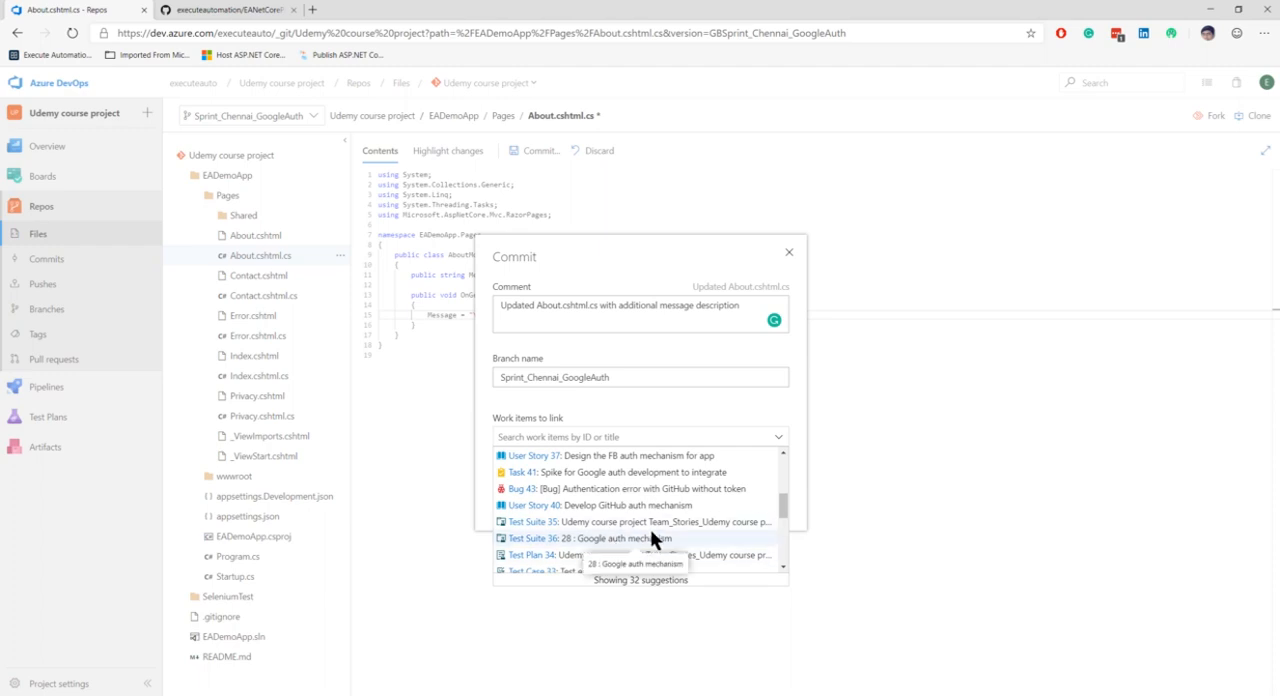
left_click_drag(781, 500, 781, 508)
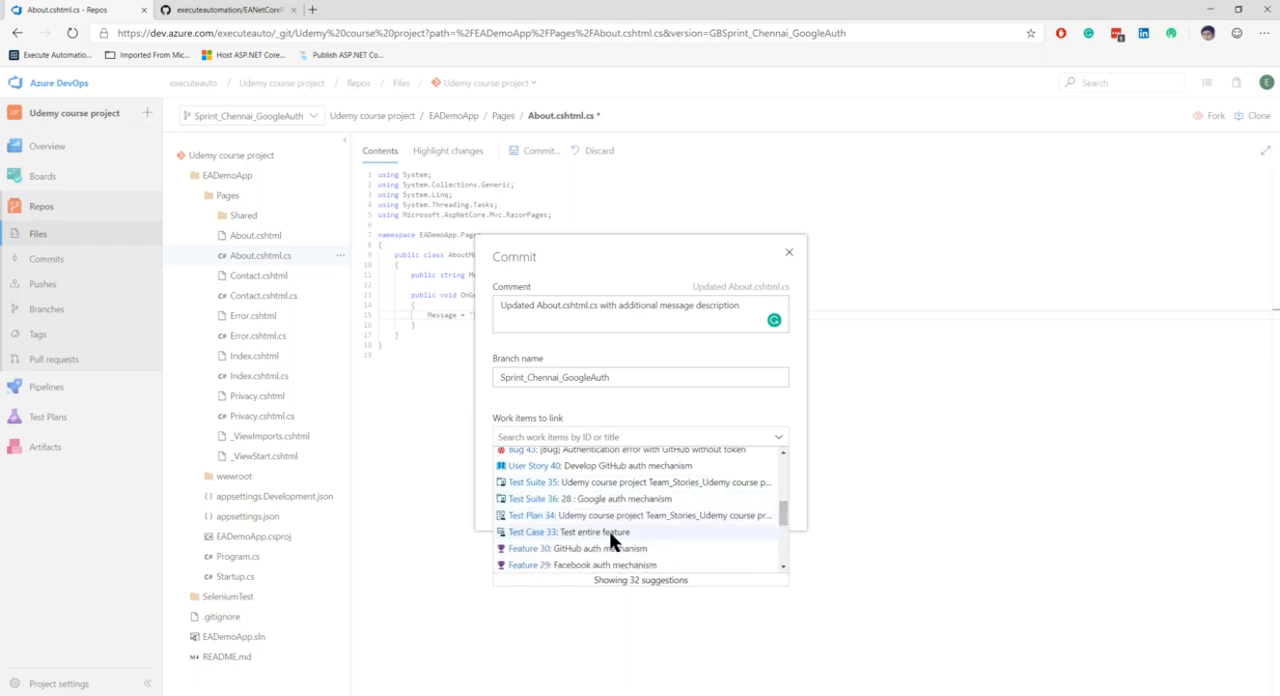
left_click(609, 531)
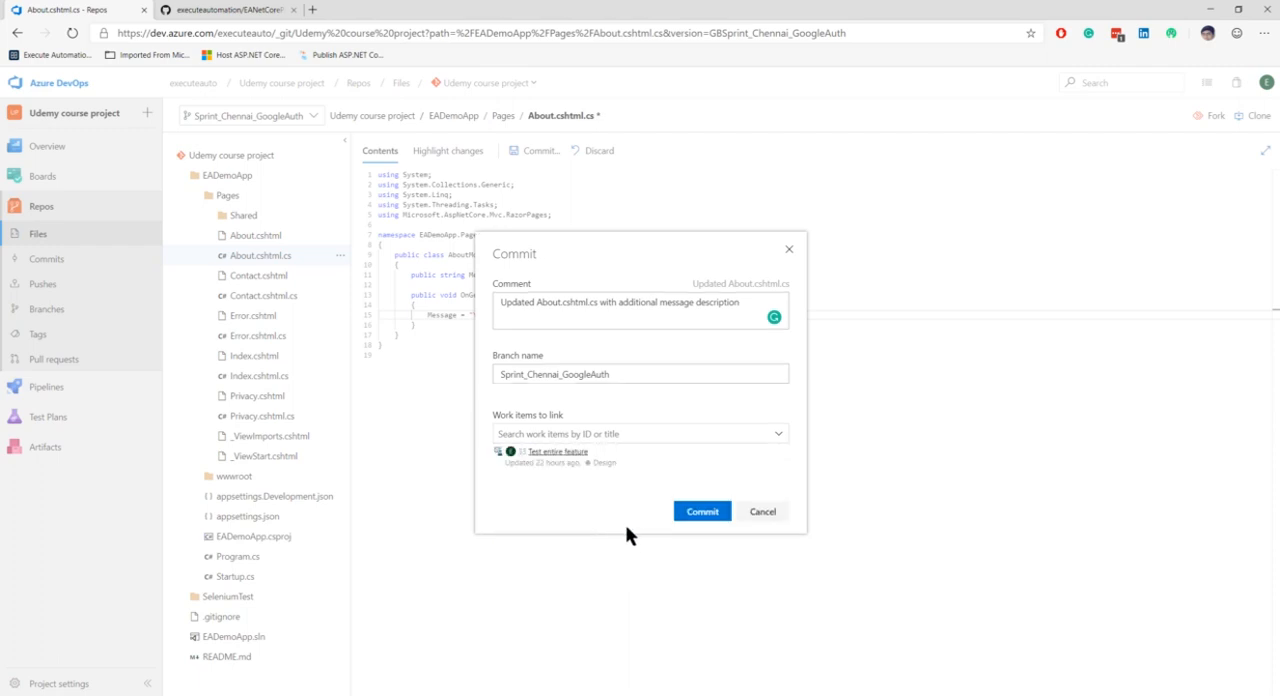
left_click(702, 512)
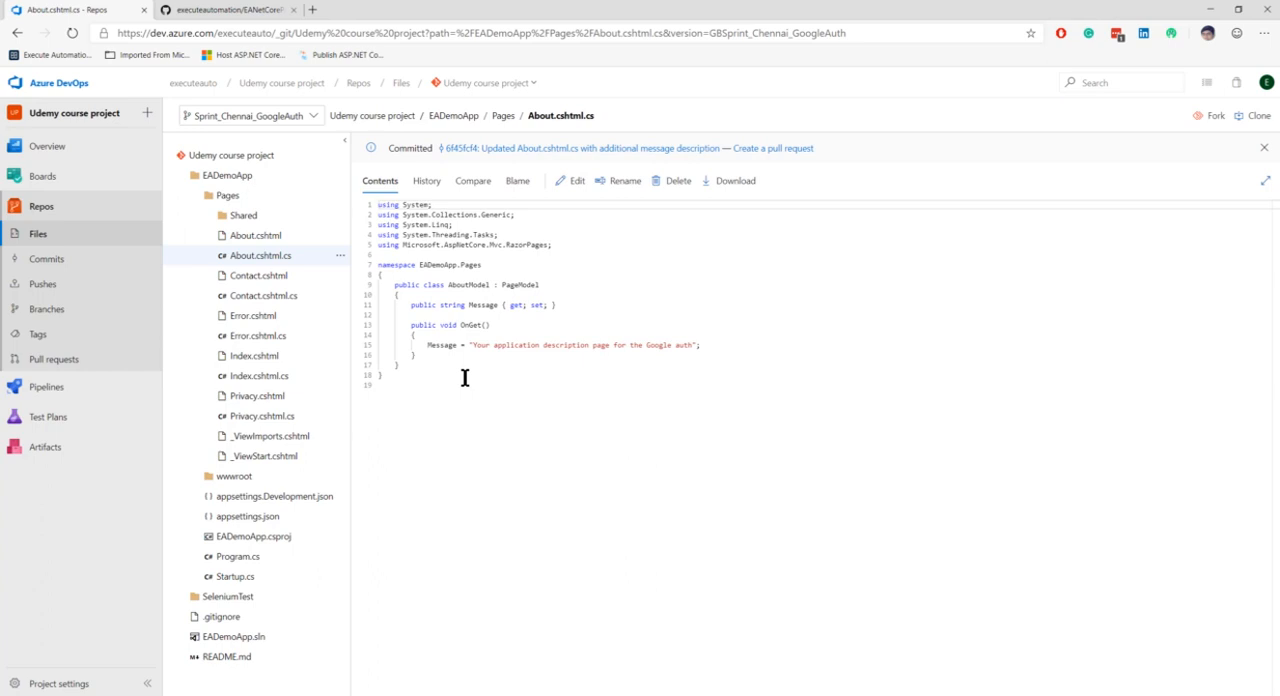
Start a pull request from Sprint_Chennai_GoogleAuth into master and add the other team member as reviewer
left_click(771, 150)
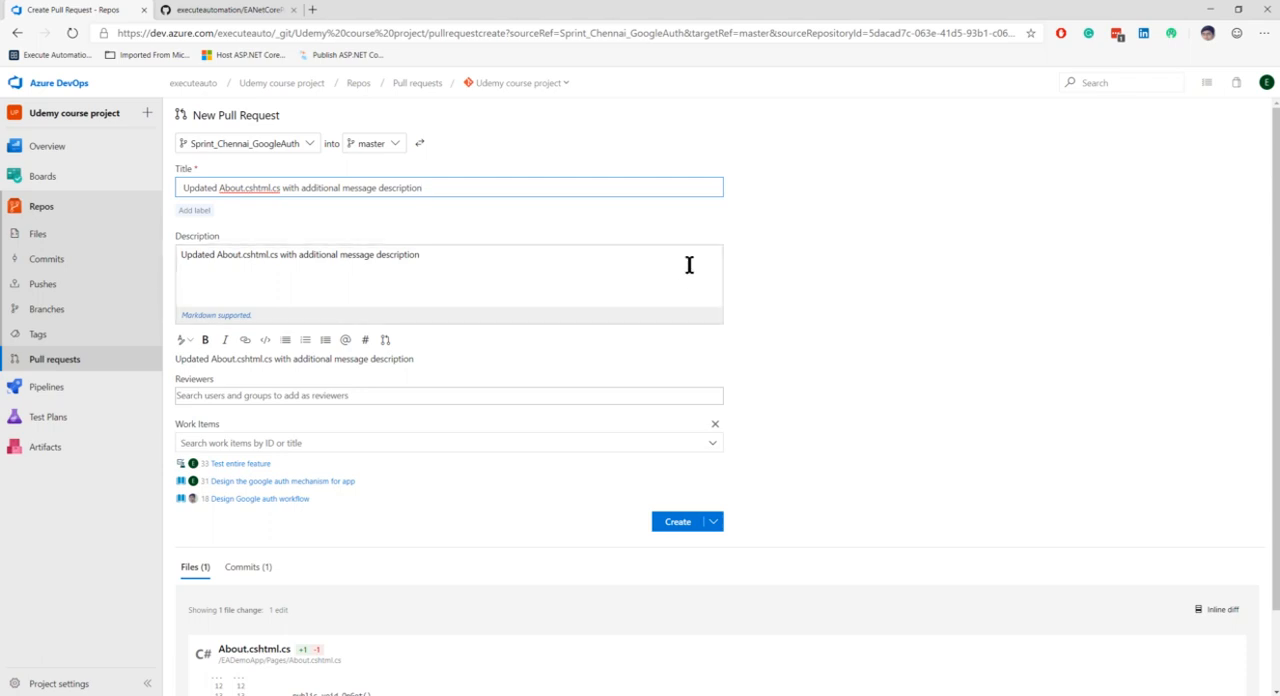
left_click(236, 395)
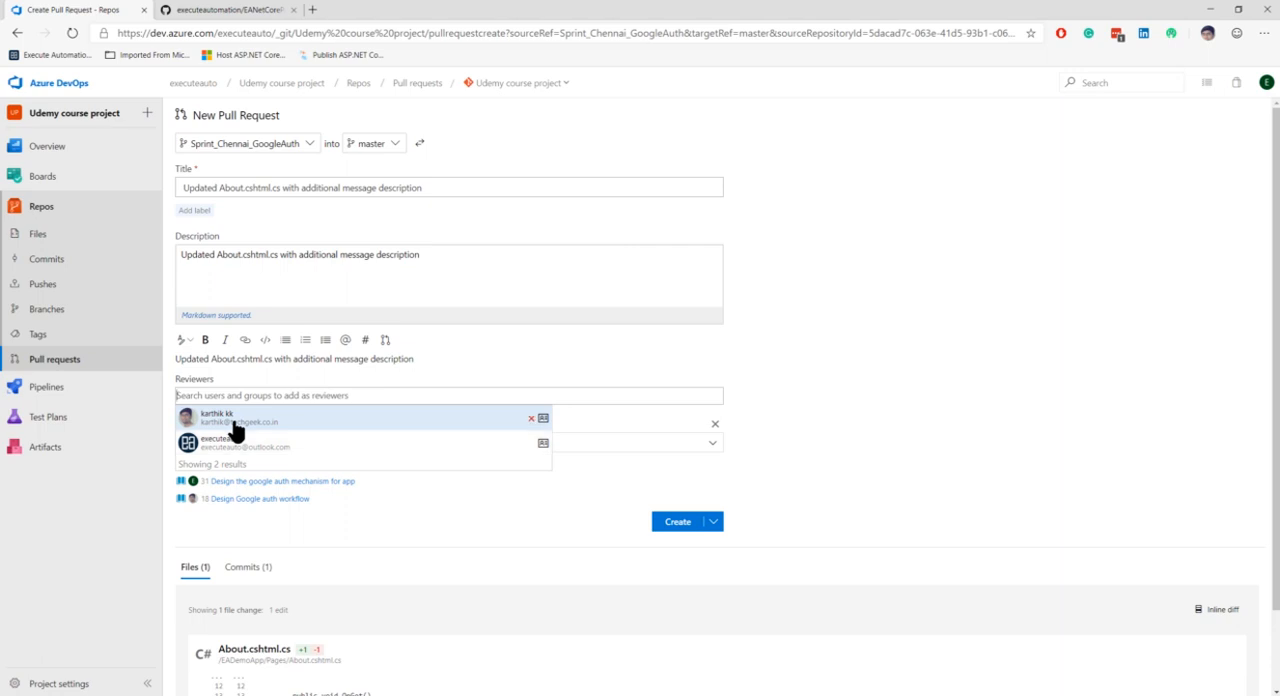
left_click(234, 424)
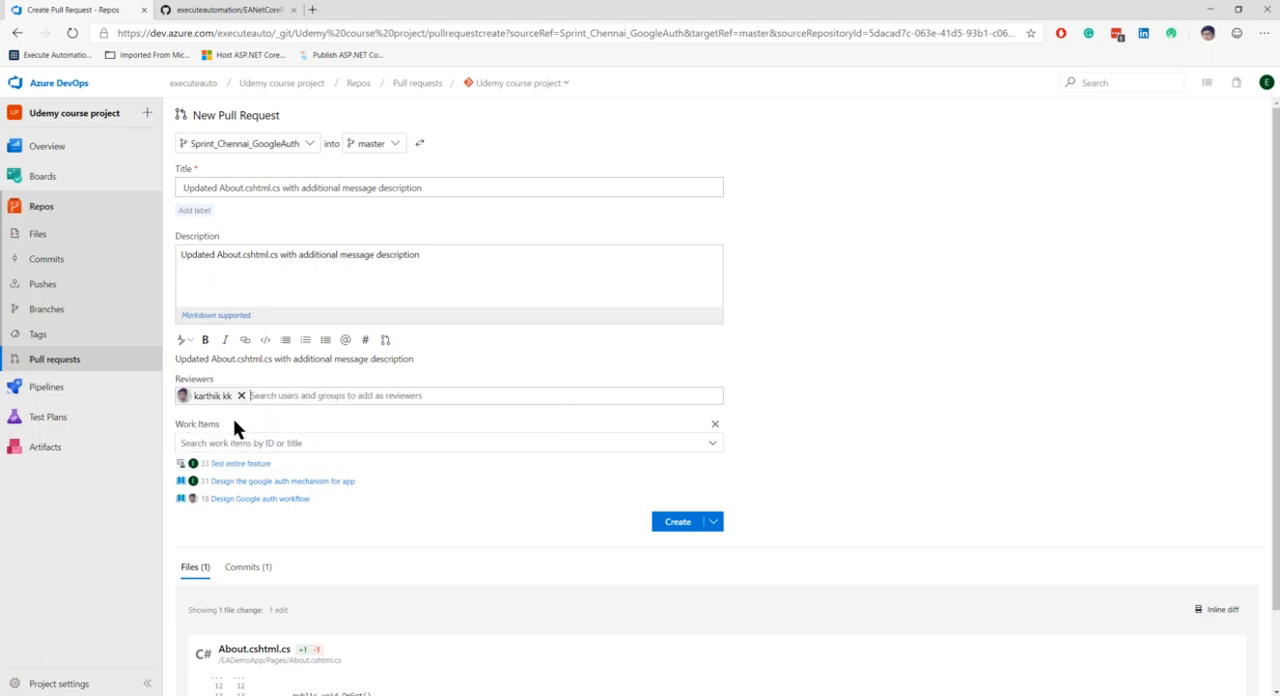
Review the new pull request's file changes and its target branch selection
left_click(1264, 84)
left_click(829, 249)
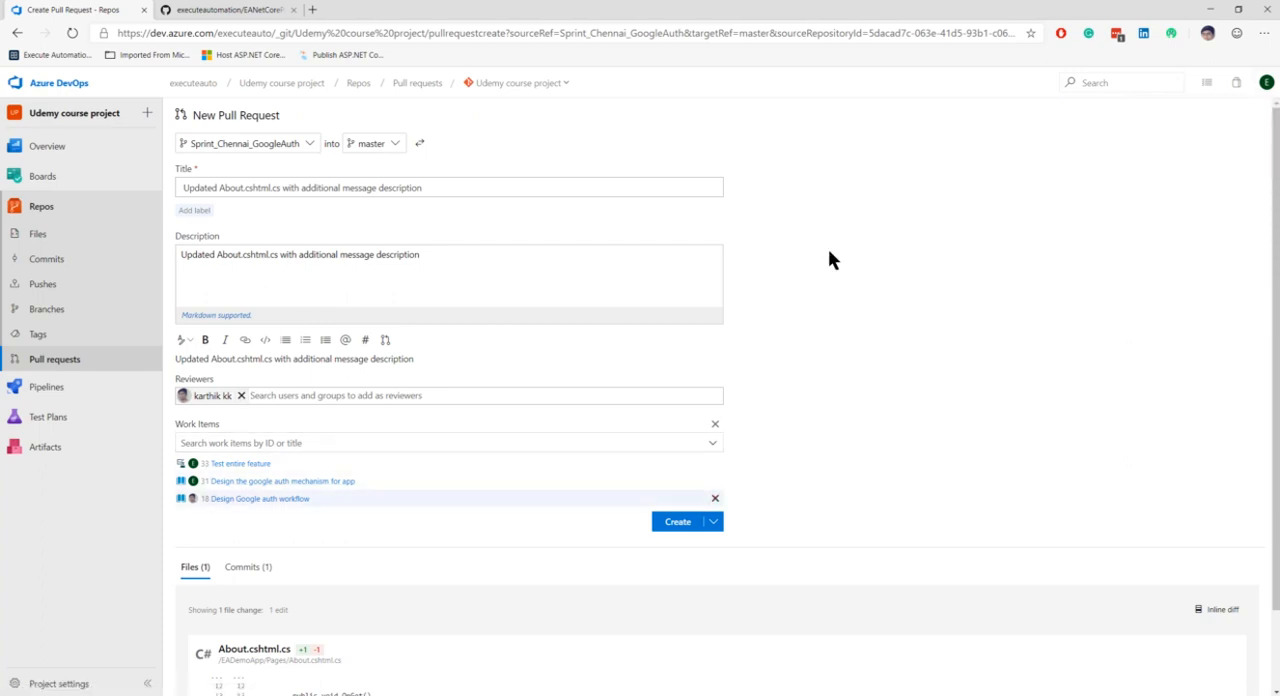
scroll(829, 252, "down", 1)
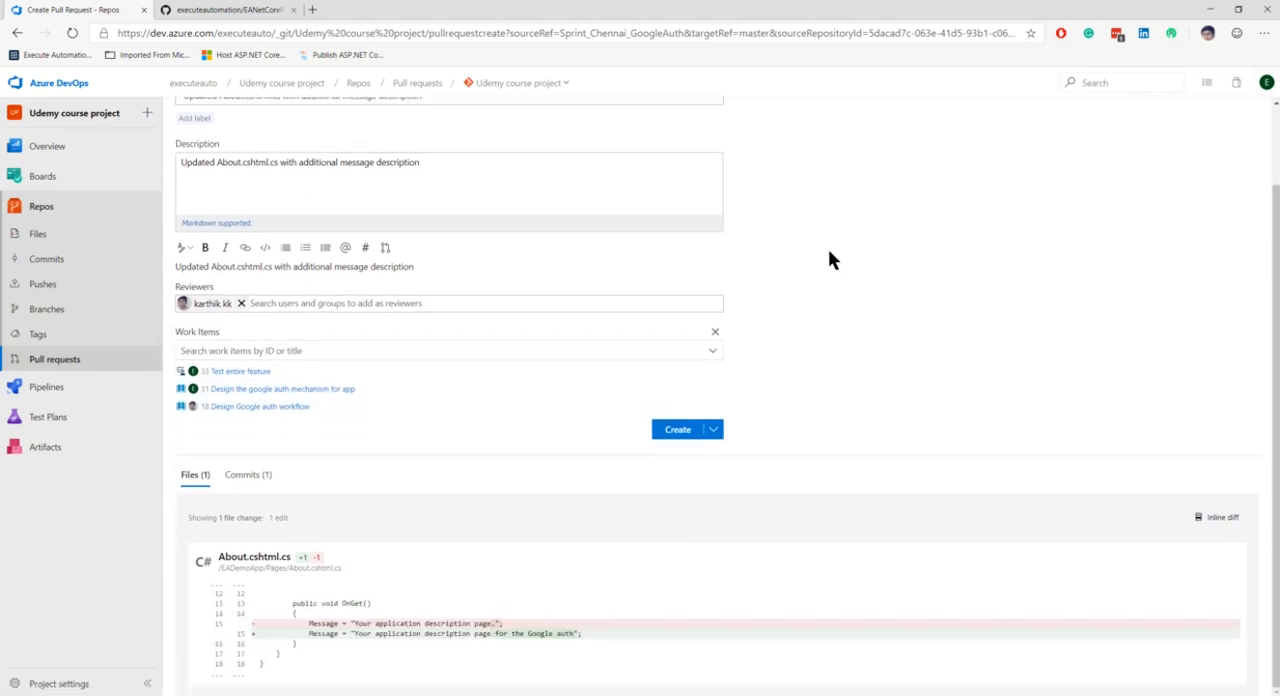
scroll(829, 252, "up", 1)
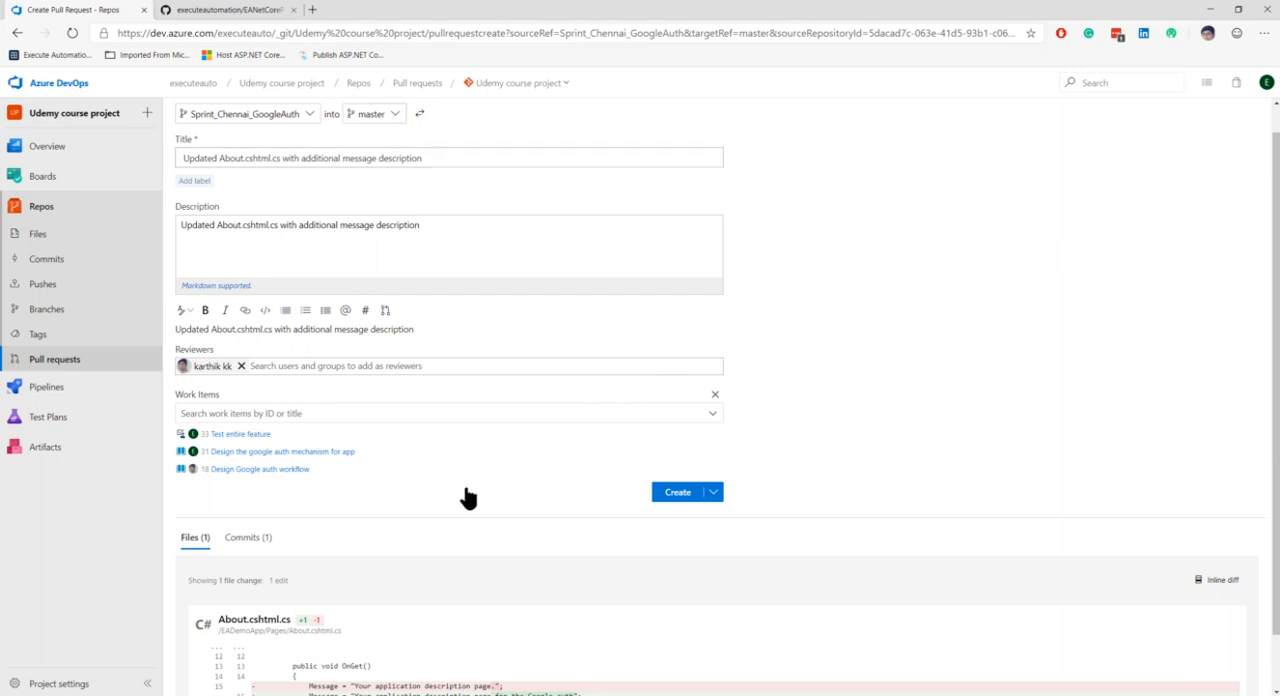
left_click(398, 118)
left_click(399, 119)
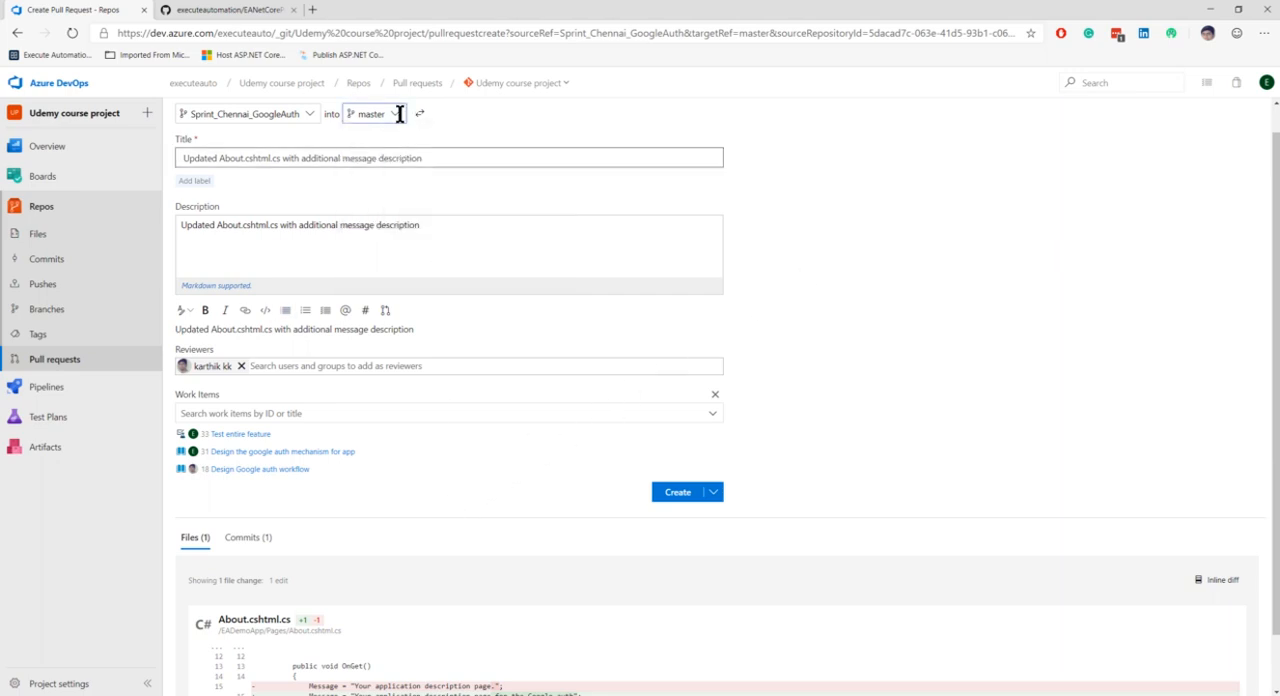
Create the pull request and post the comment "Added very few changes in the message" on it
left_click(716, 494)
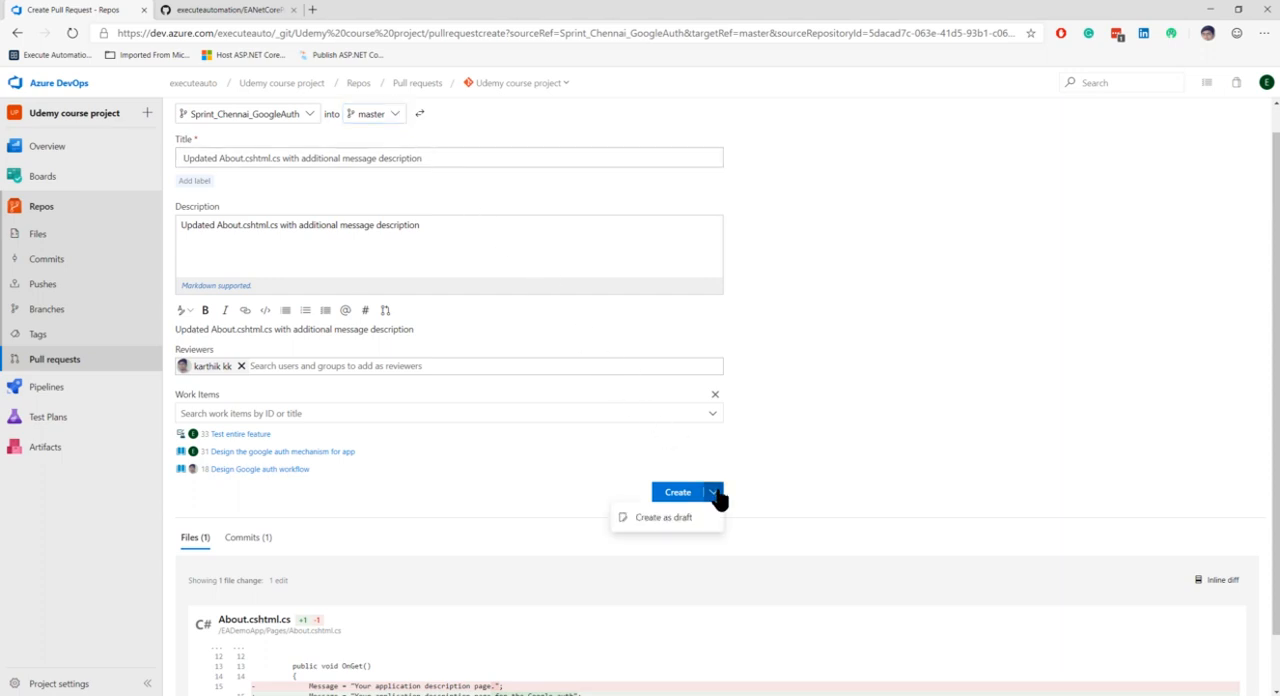
left_click(673, 514)
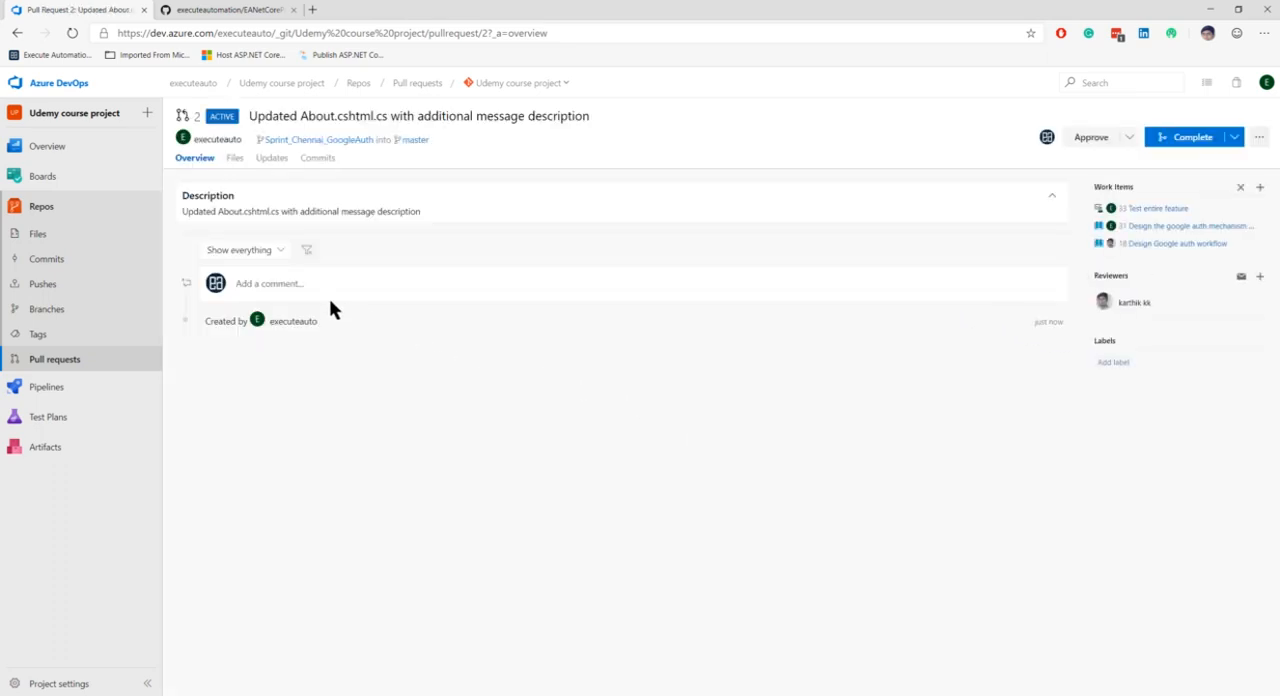
left_click(286, 284)
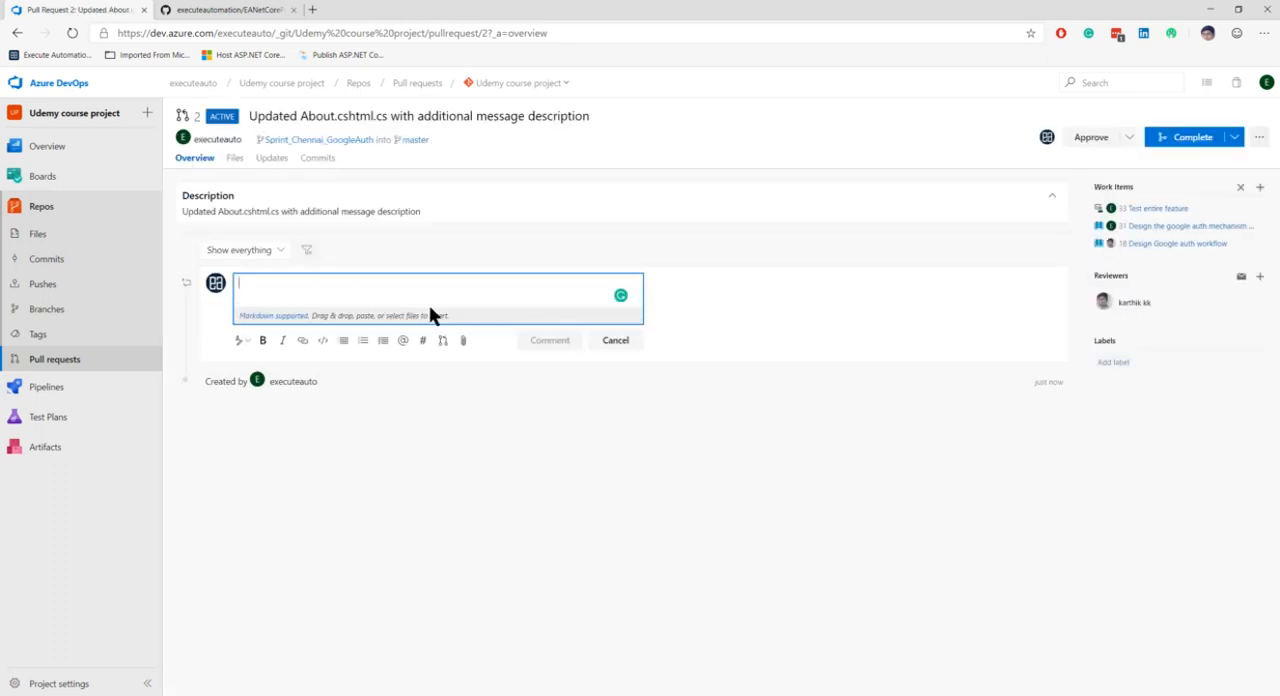
type("Added ")
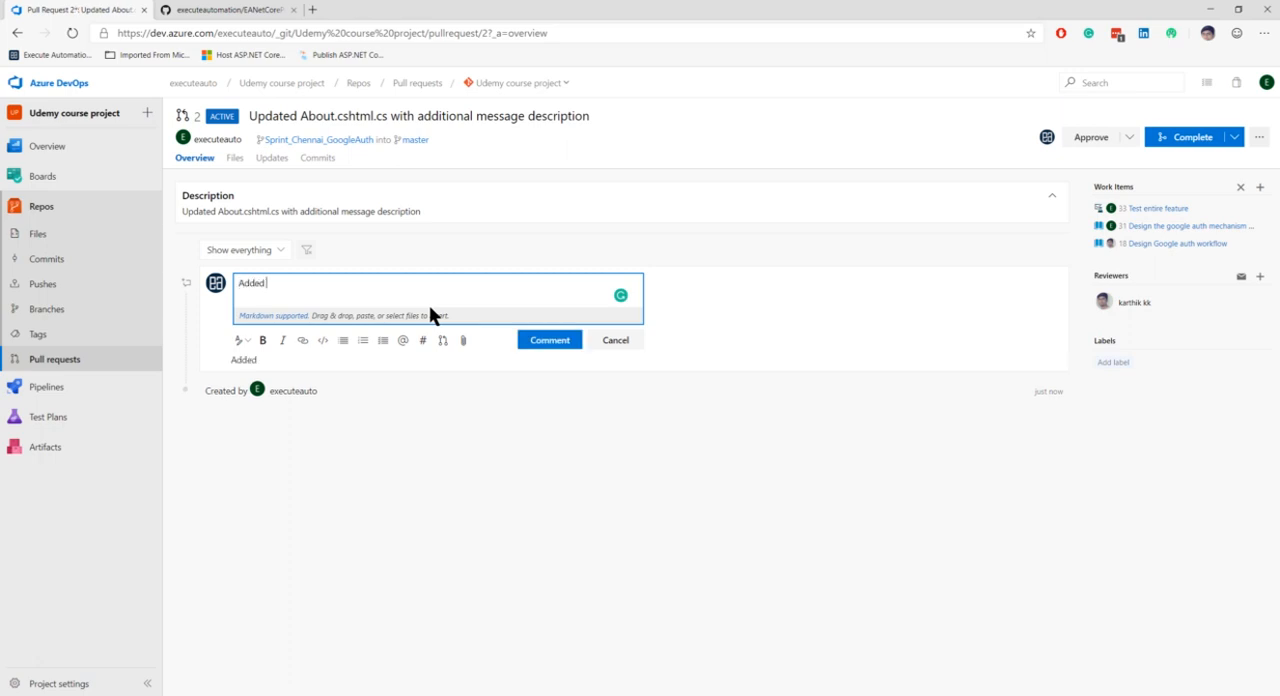
type("very few changes in the message")
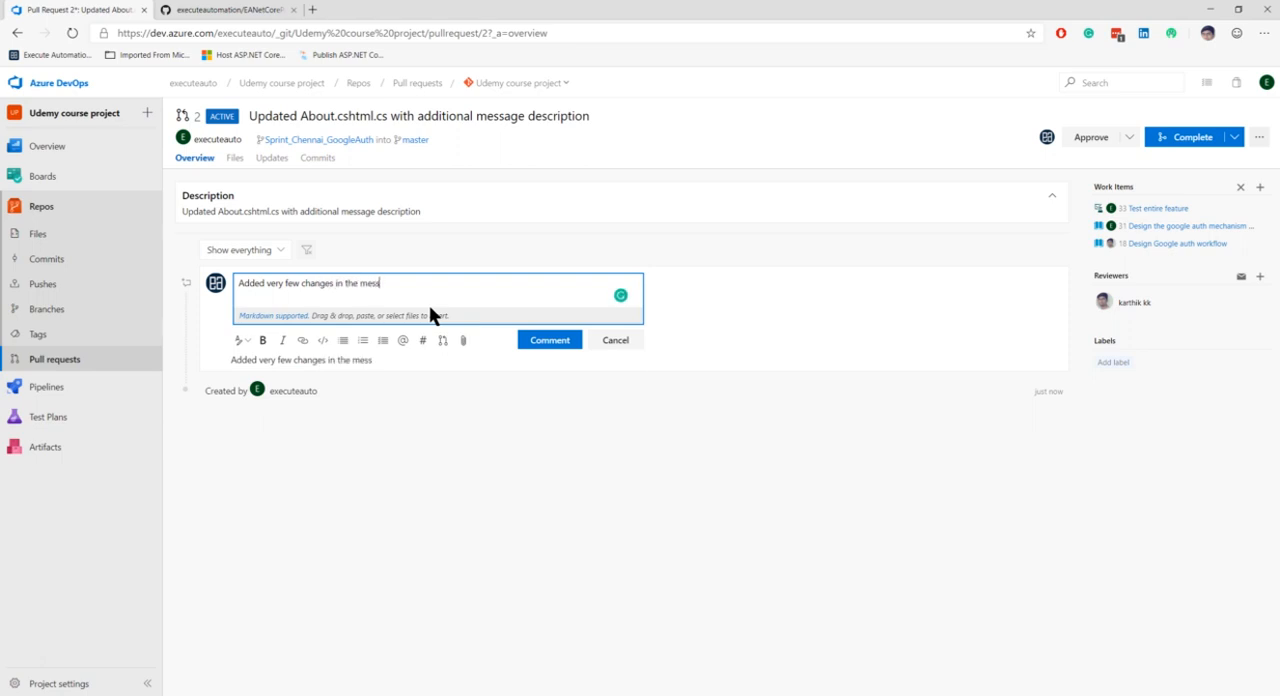
left_click(540, 344)
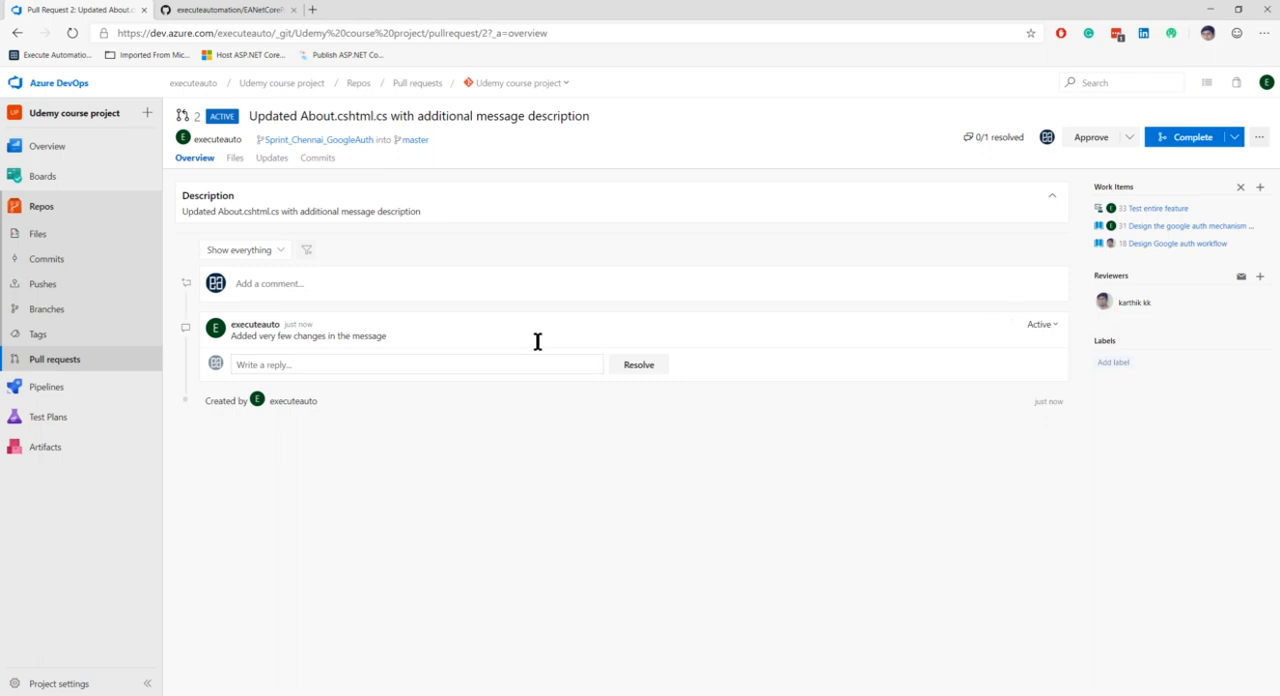
left_click(1129, 139)
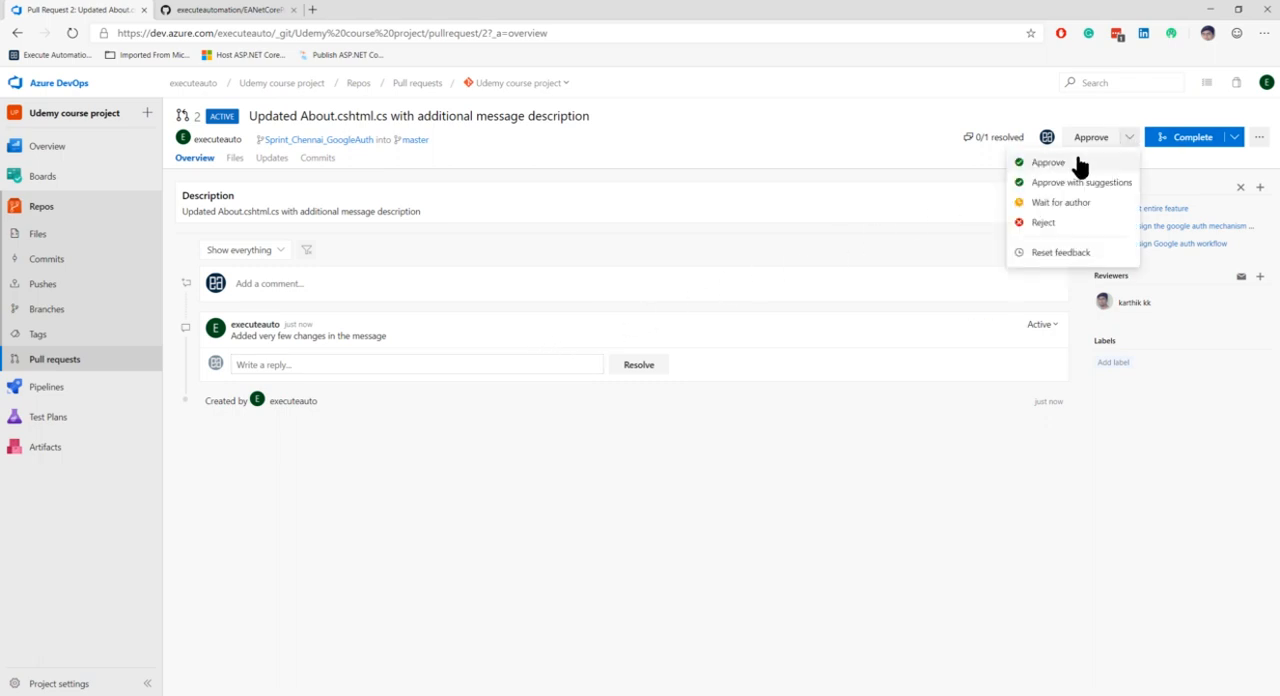
left_click(889, 137)
Open Azure DevOps in a new InPrivate window and sign in with the reviewer's account
left_click(1264, 36)
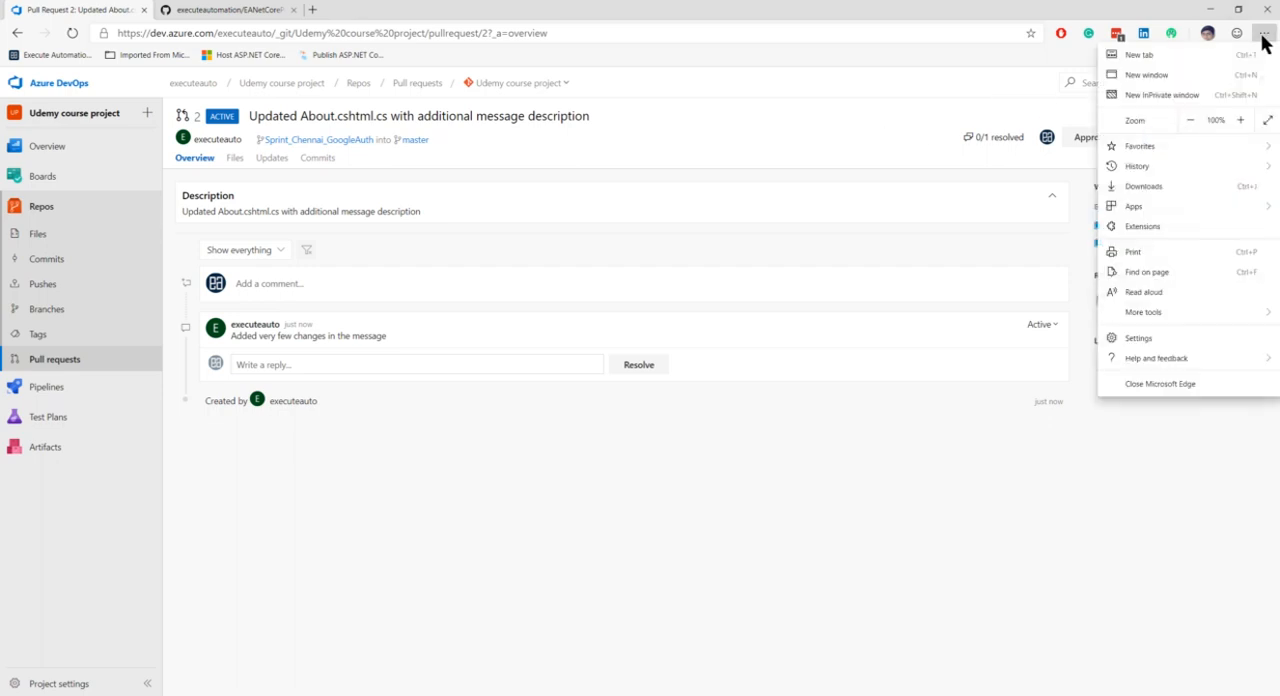
left_click(1150, 95)
type("https://dev.azure.com/executeauto")
key("Return")
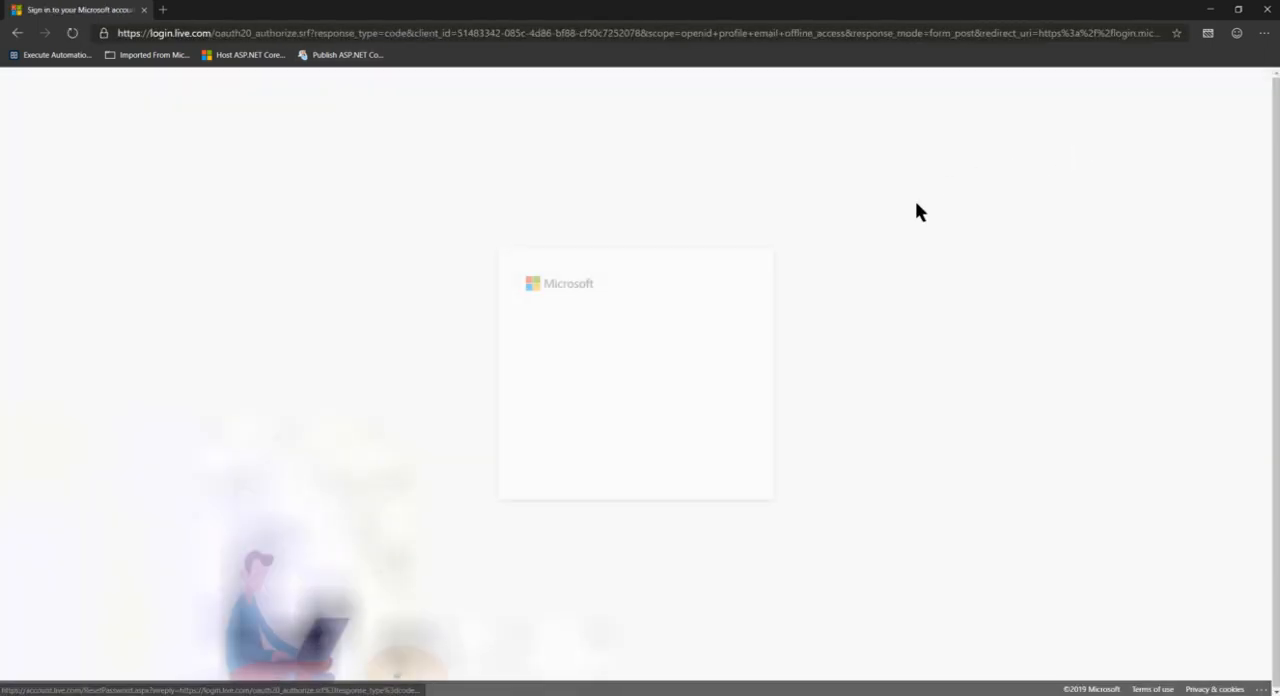
left_click(577, 363)
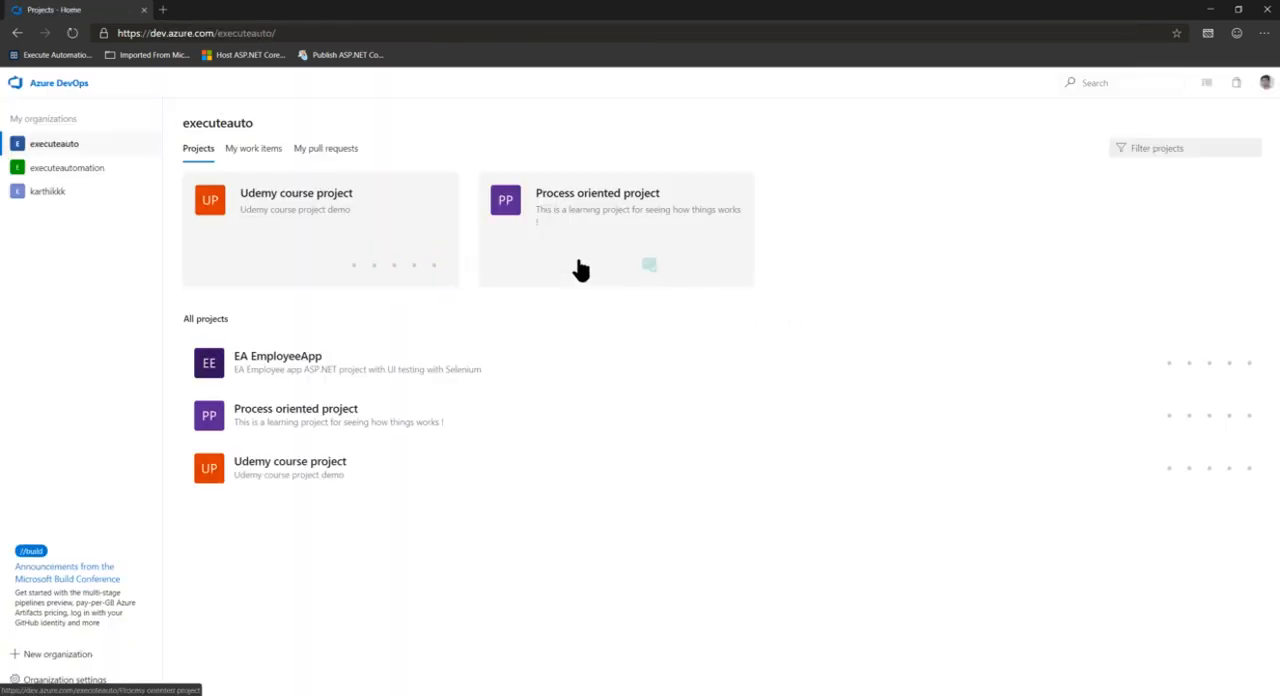
Open the Udemy course project, check the signed-in account, and open the assigned pull request "Updated About.cshtml.cs with additional message description"
left_click(438, 205)
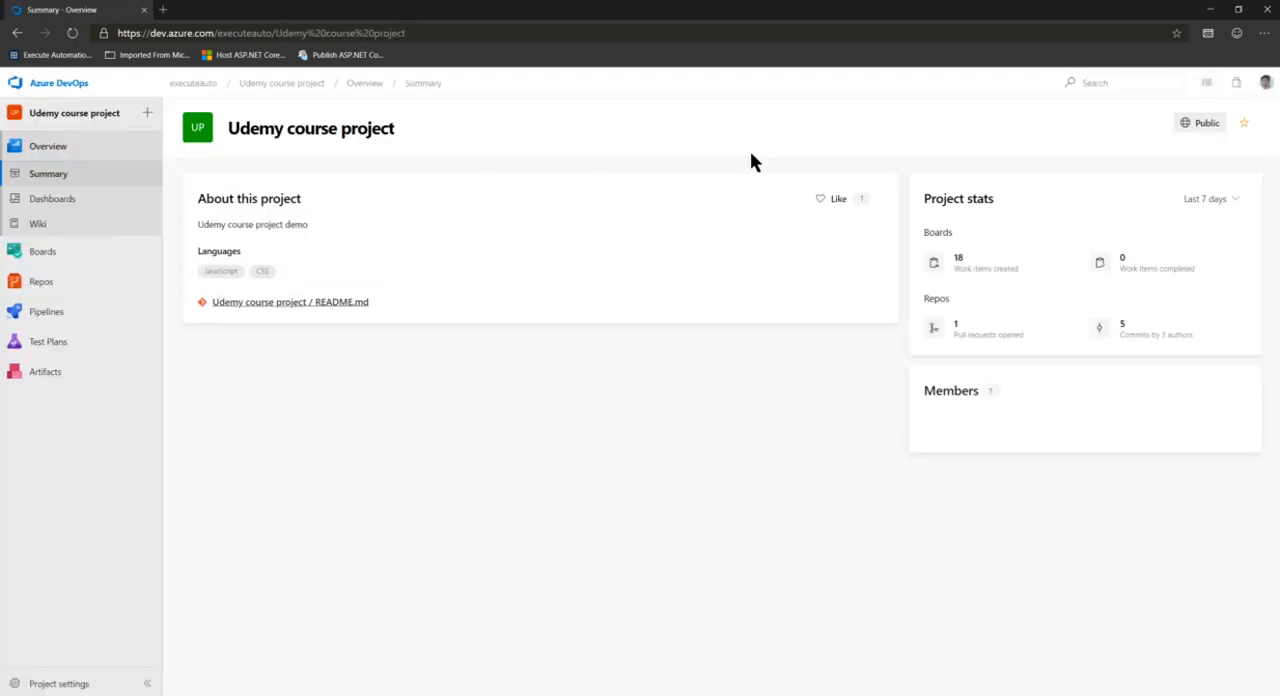
left_click(1266, 86)
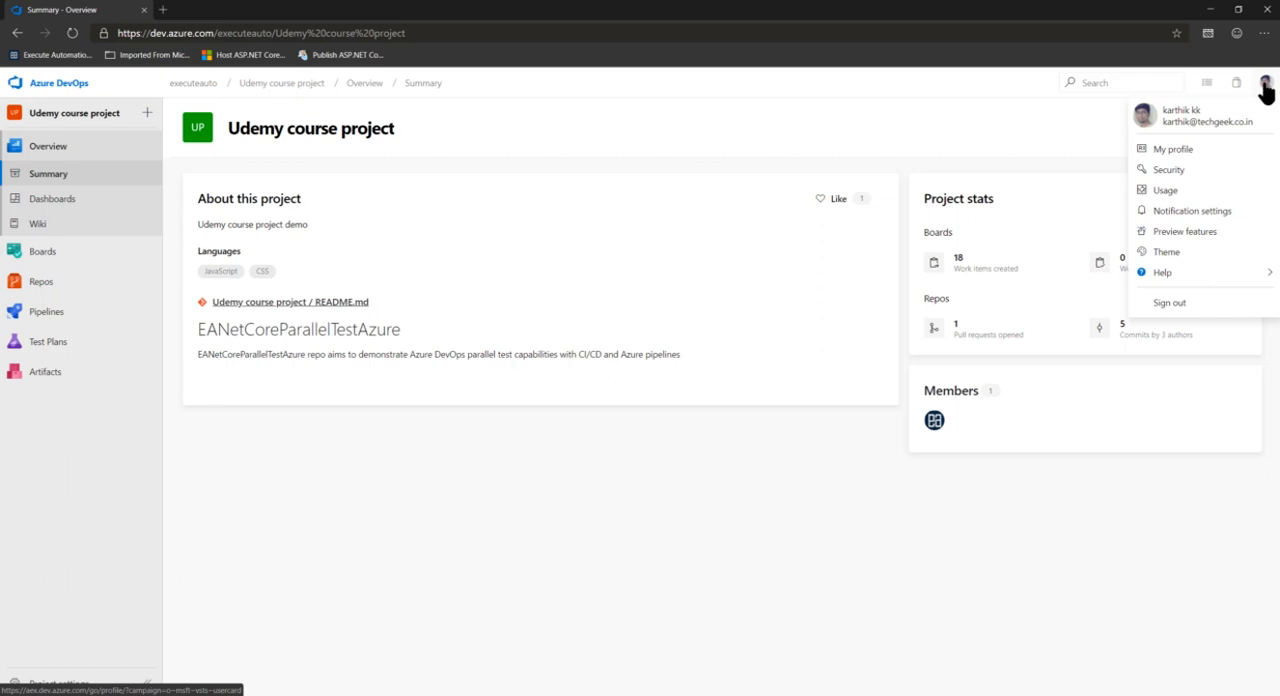
left_click(1266, 86)
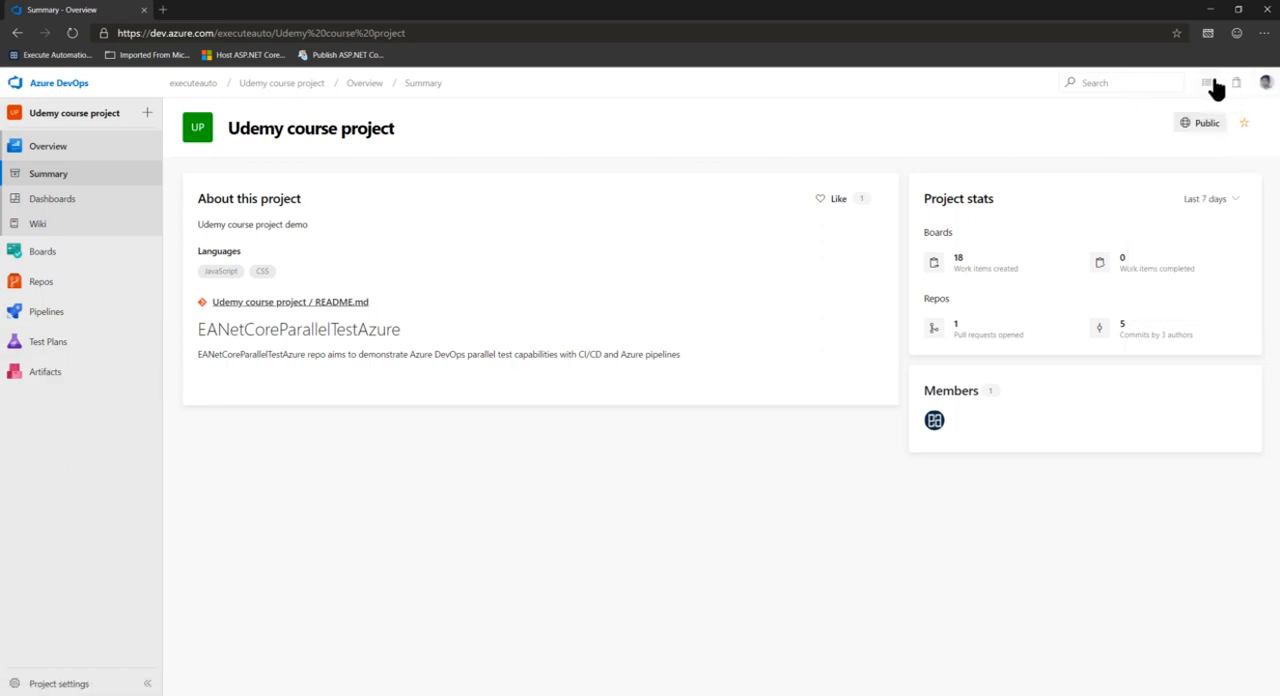
left_click(1210, 84)
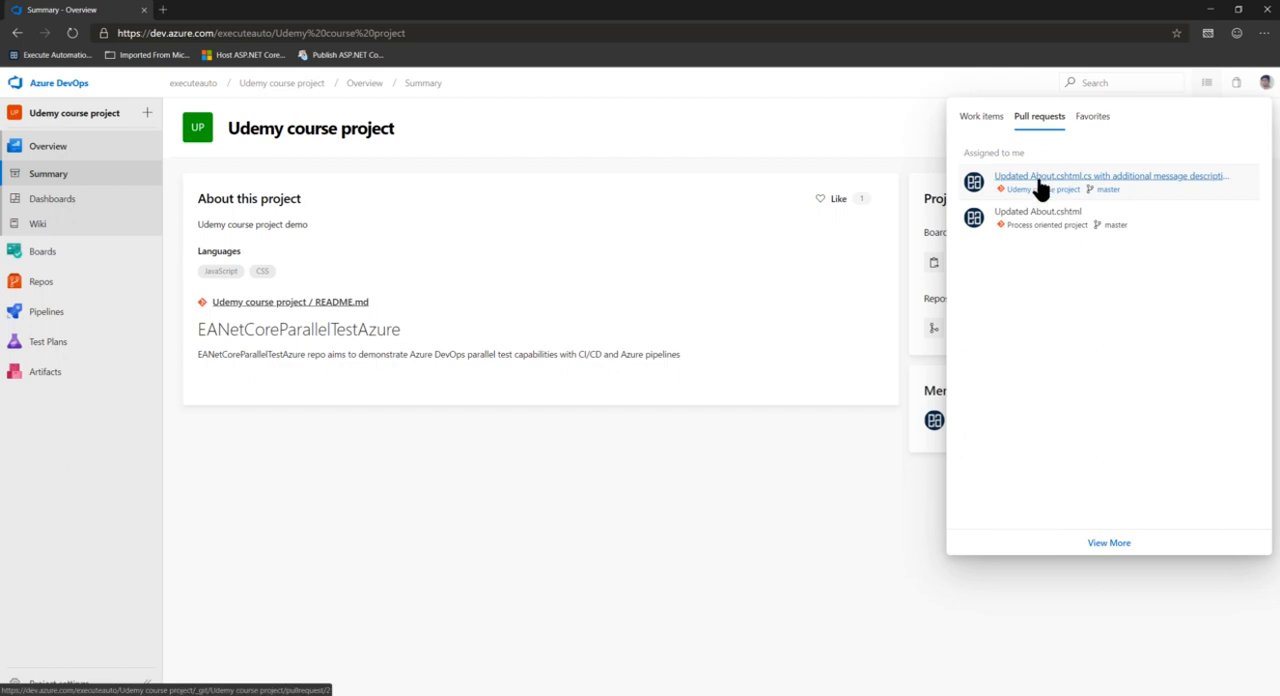
left_click(1168, 187)
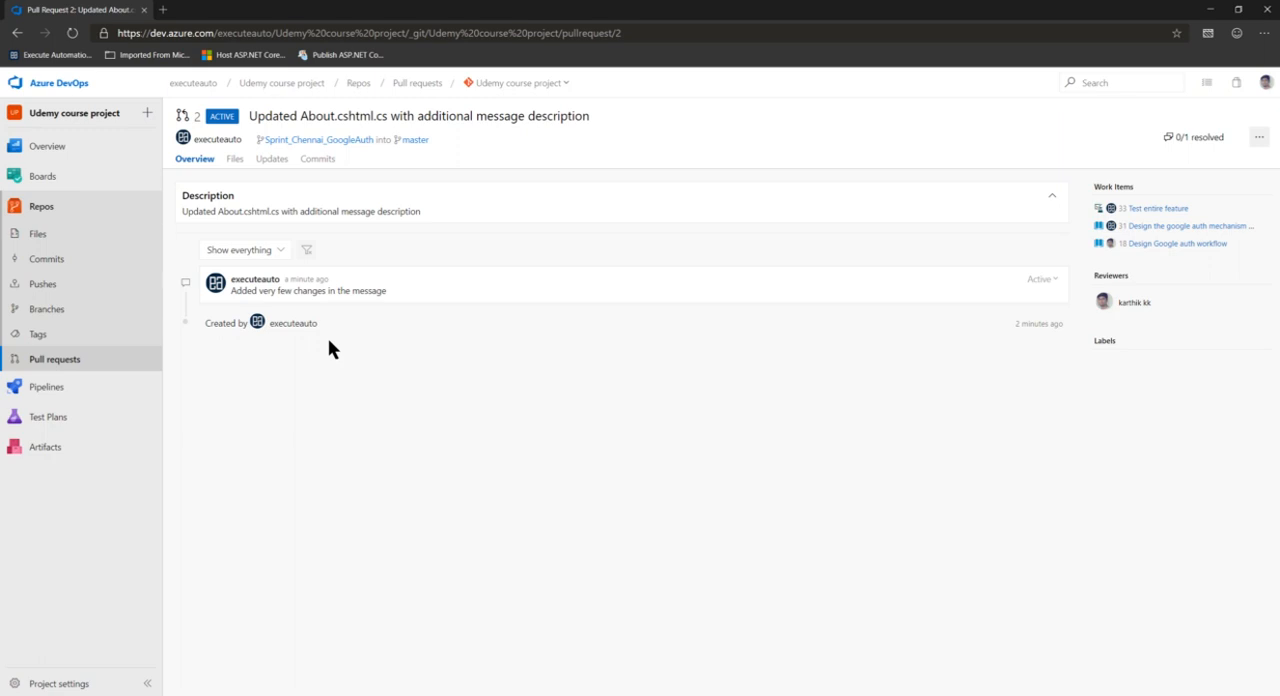
Compare the reviewer's and author's views of the pull request comment, and inspect linked user story 31 in a separate tab
left_click_drag(227, 291, 449, 300)
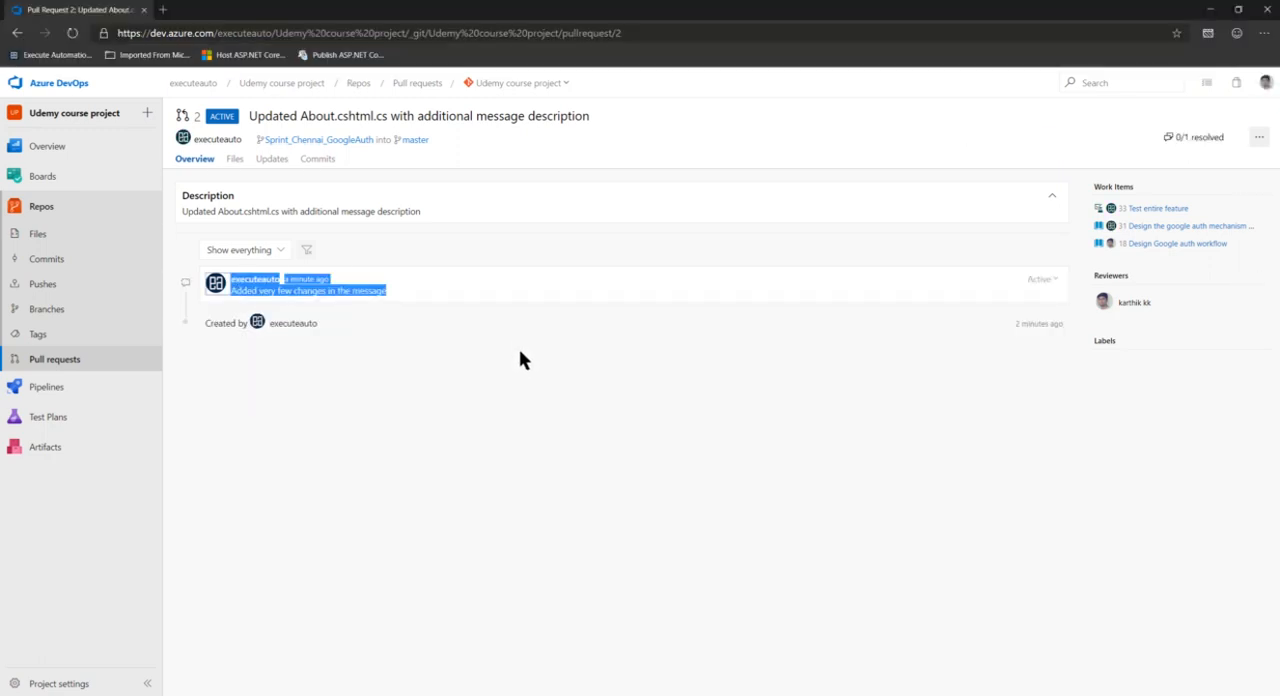
left_click(520, 360)
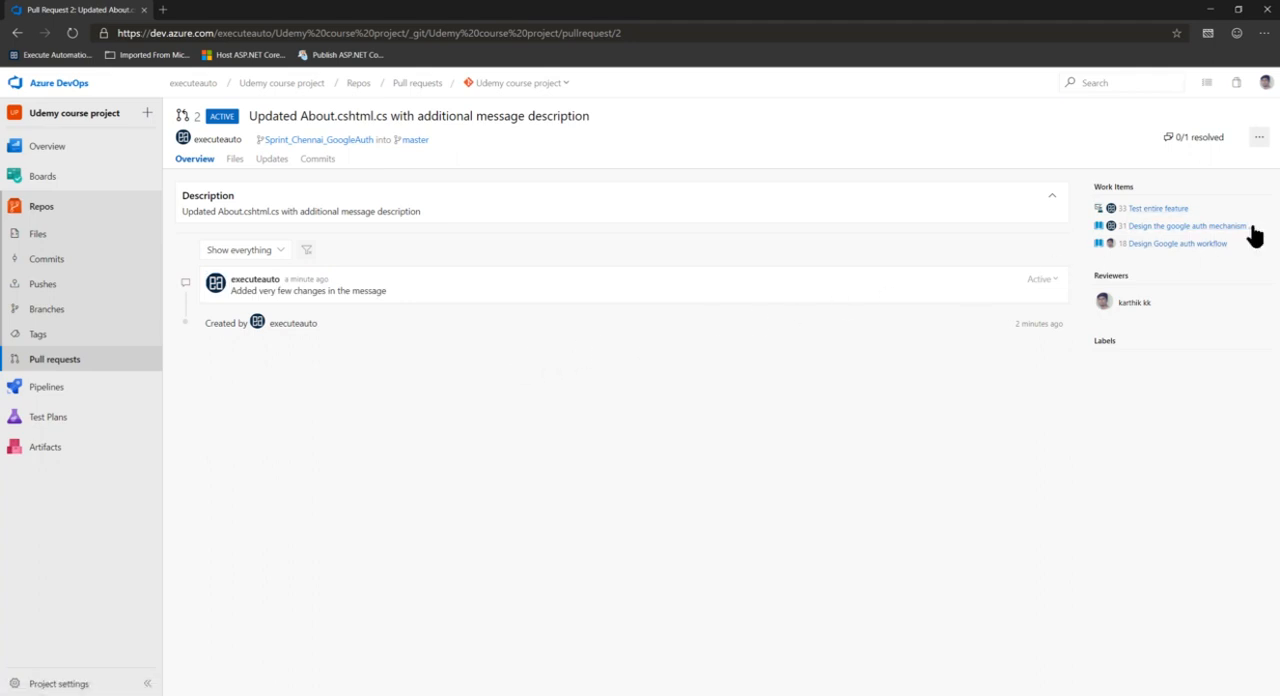
right_click(1210, 234)
left_click(1188, 241)
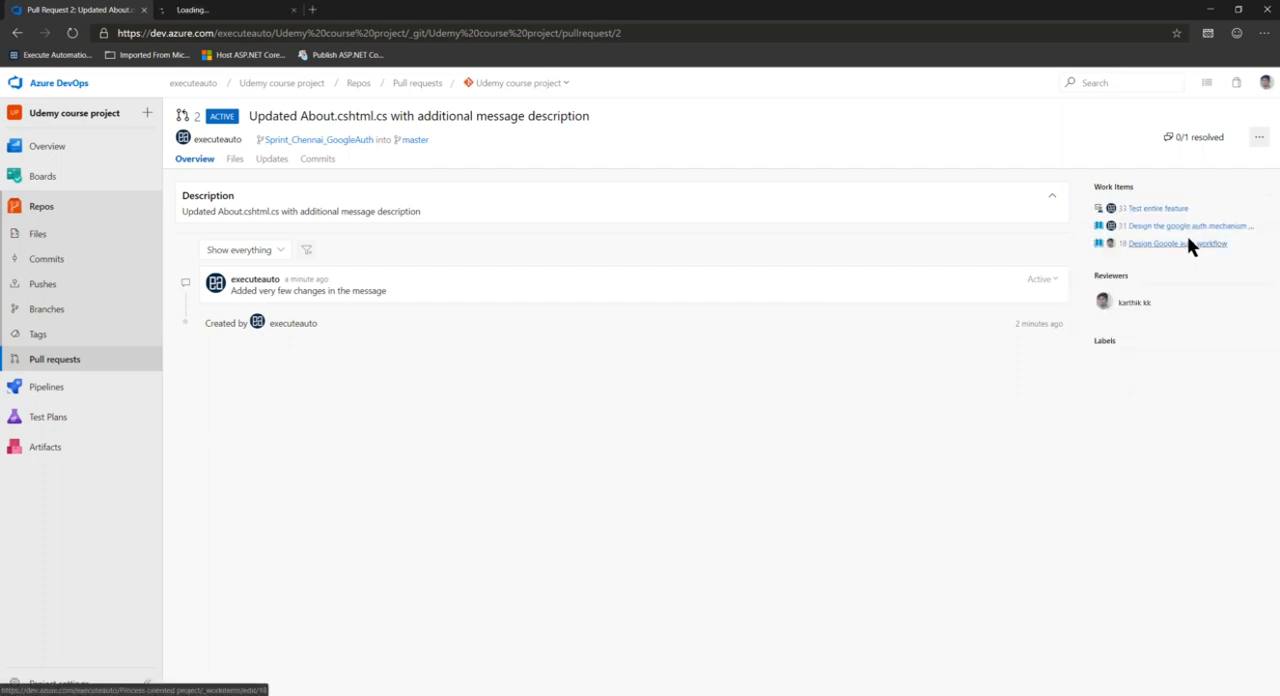
left_click(230, 10)
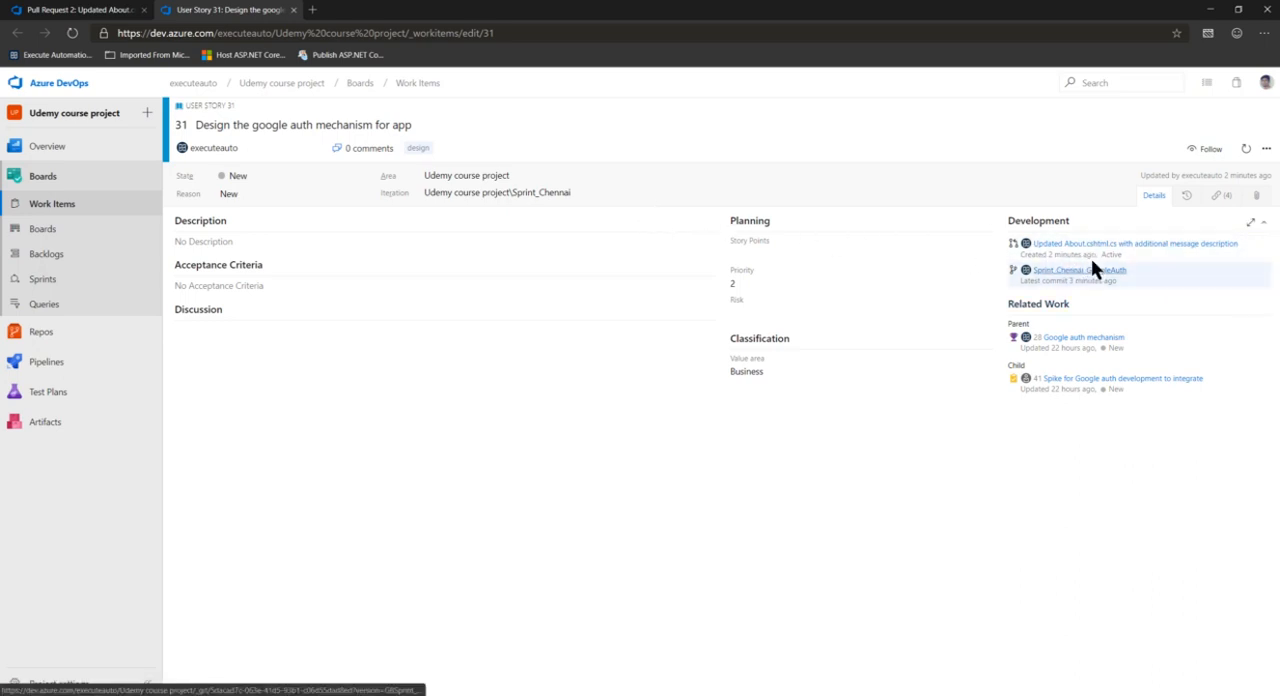
left_click(95, 12)
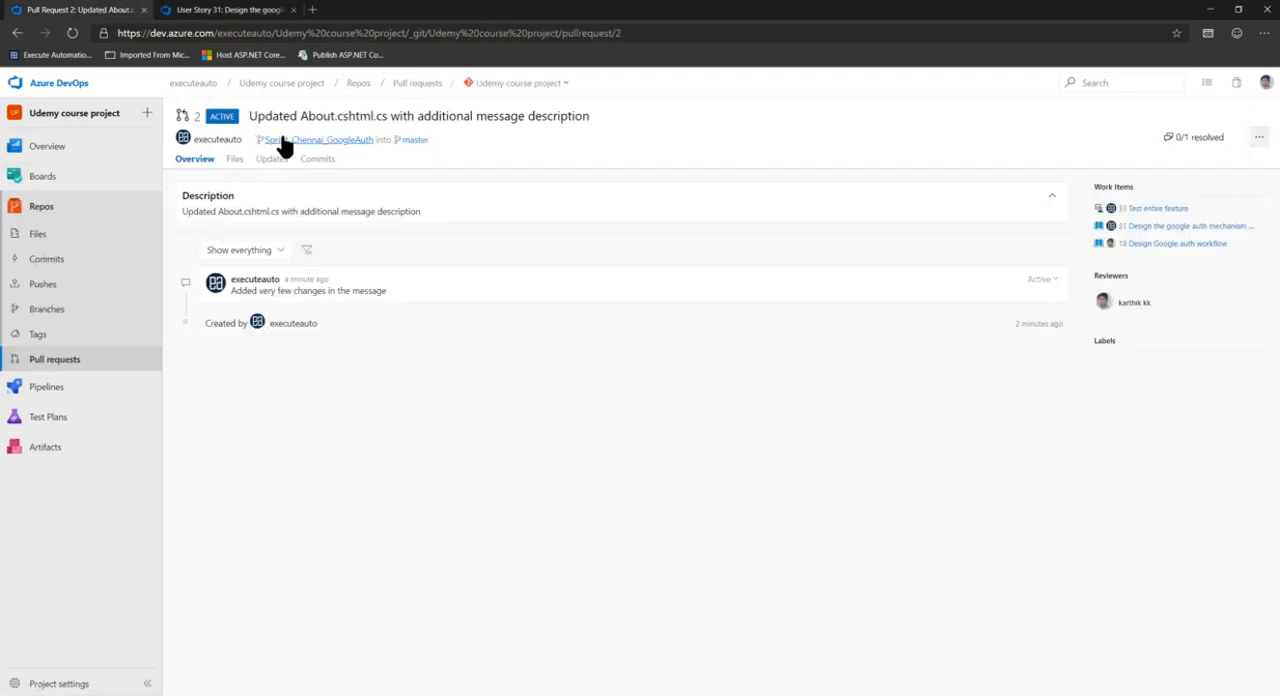
Examine the pull request's commits, file changes and updates, and return to its overview
left_click(322, 165)
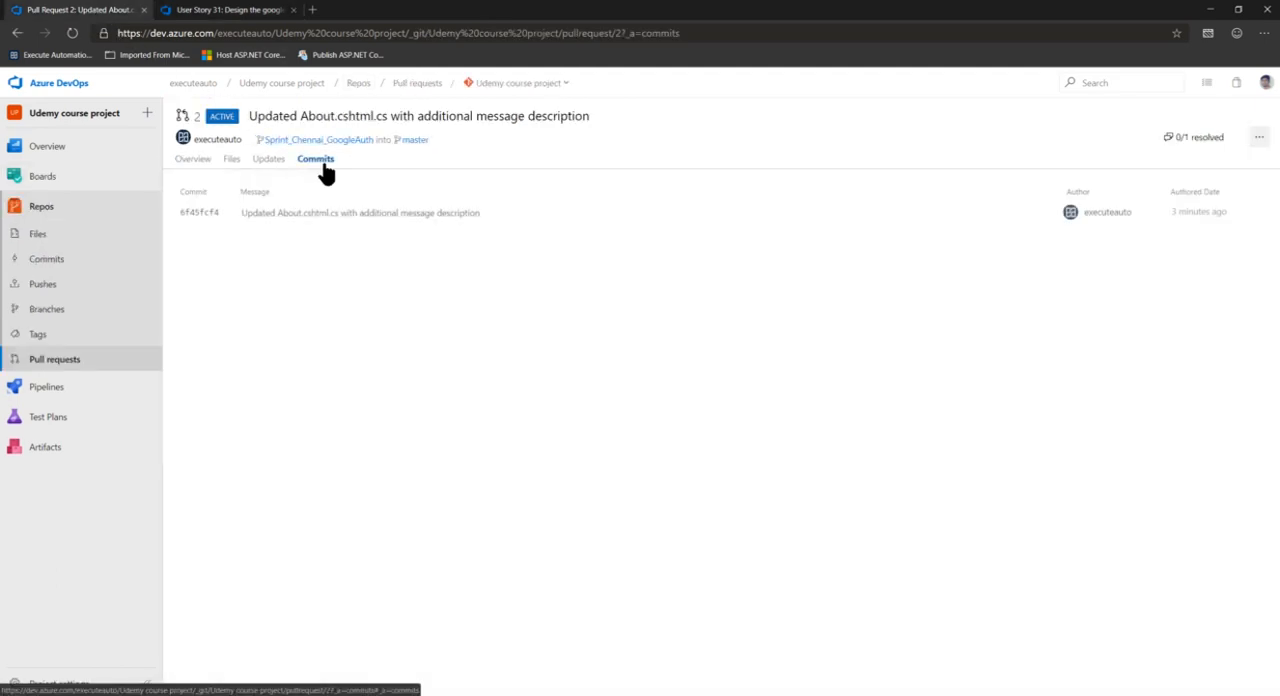
left_click(234, 162)
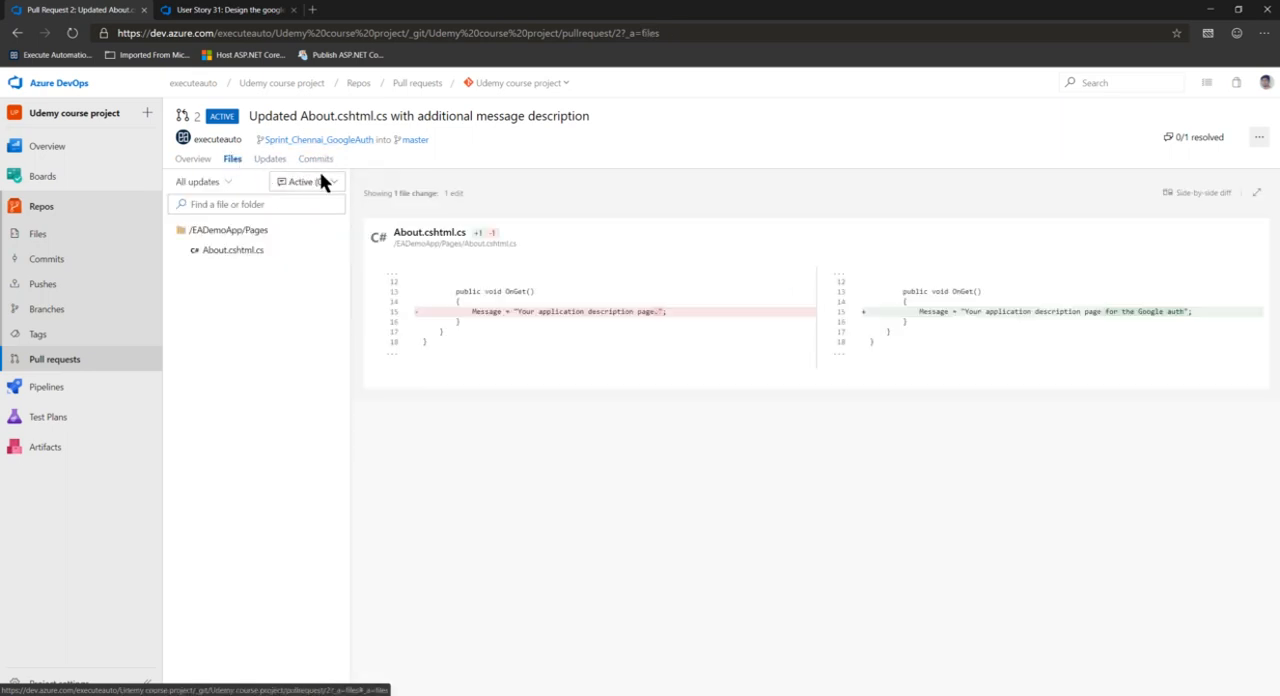
left_click(266, 160)
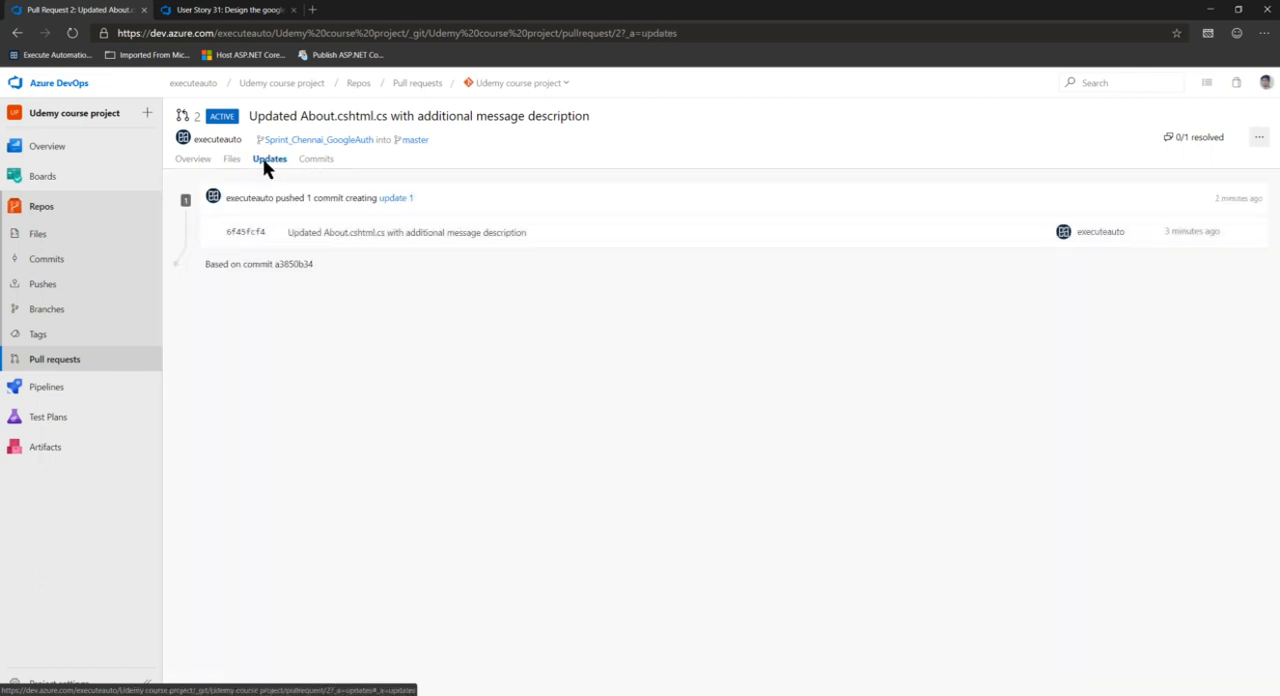
left_click(187, 160)
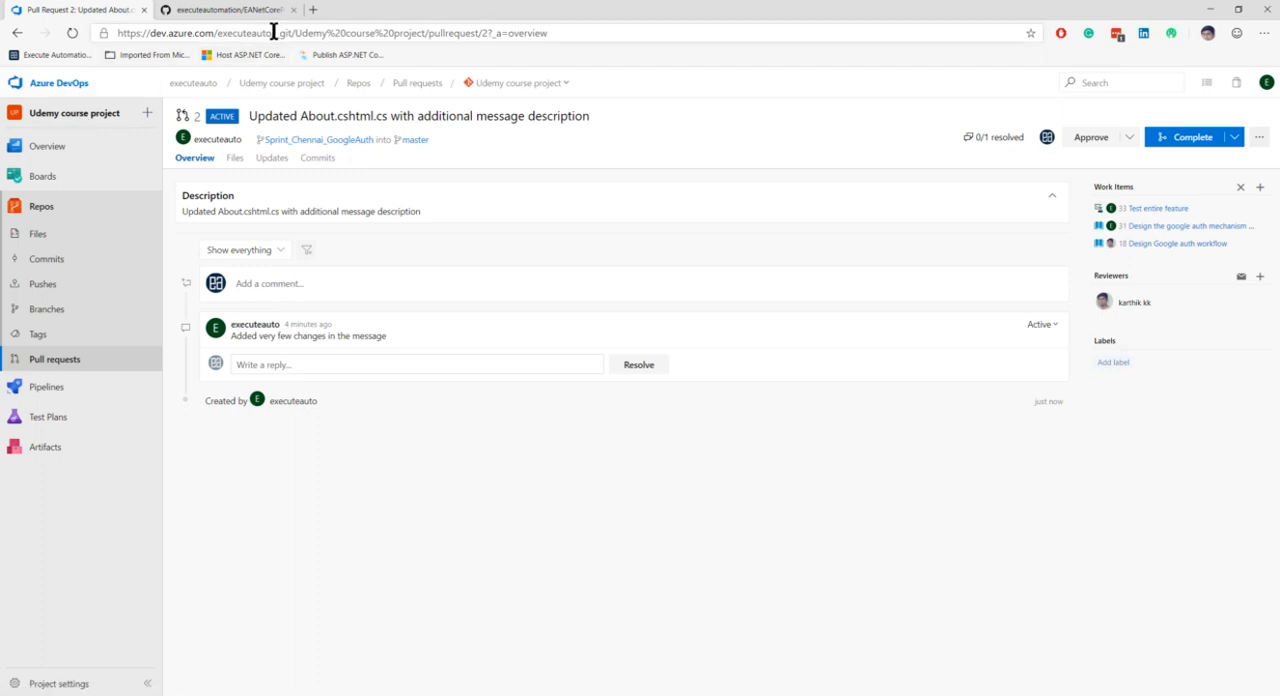
left_click_drag(274, 32, 238, 40)
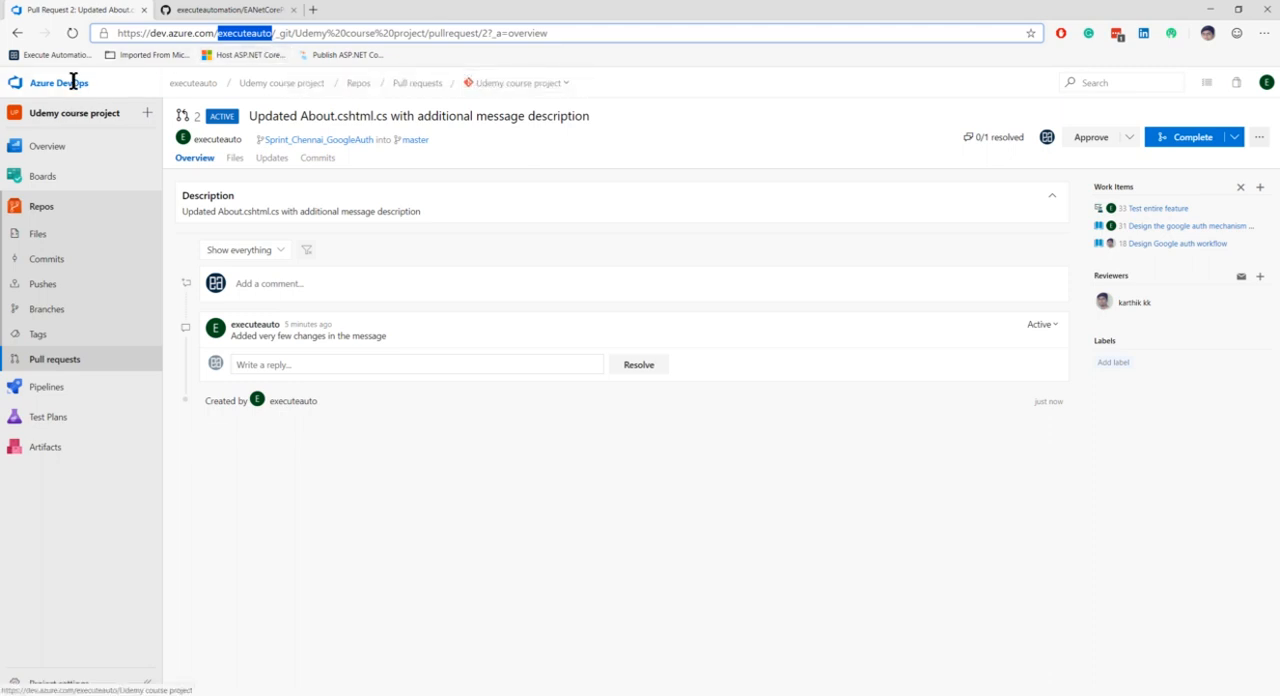
left_click_drag(383, 33, 238, 36)
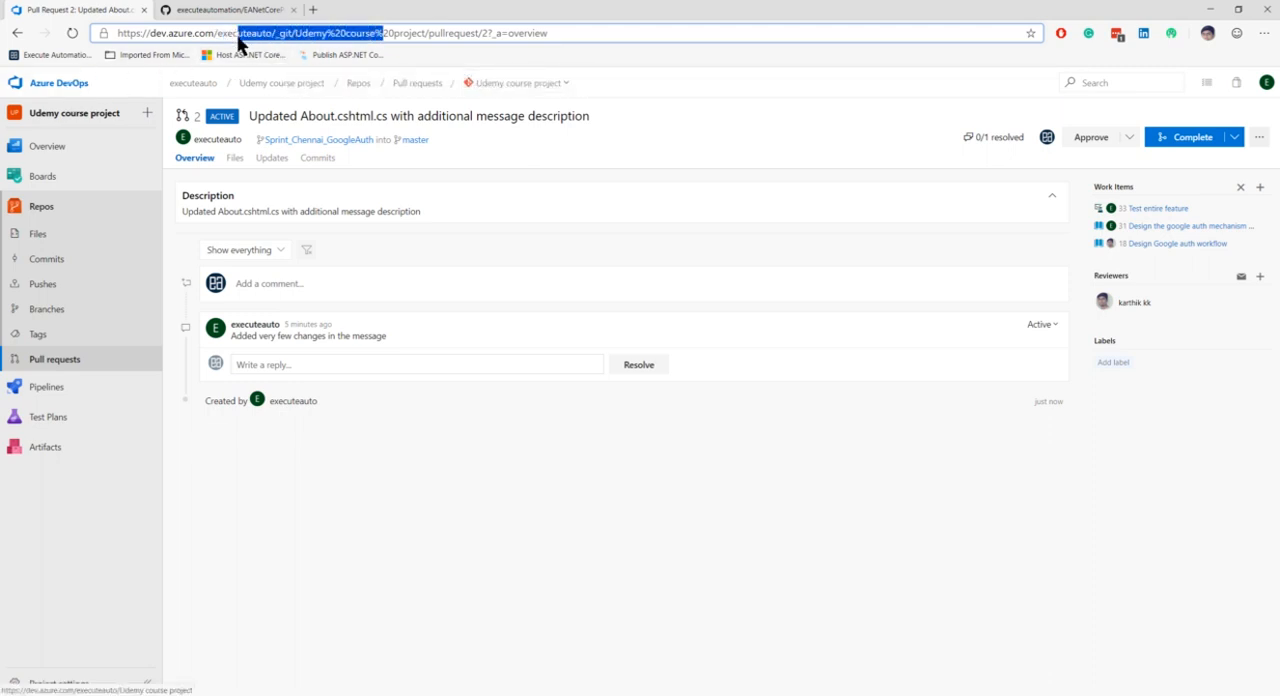
left_click_drag(426, 33, 118, 50)
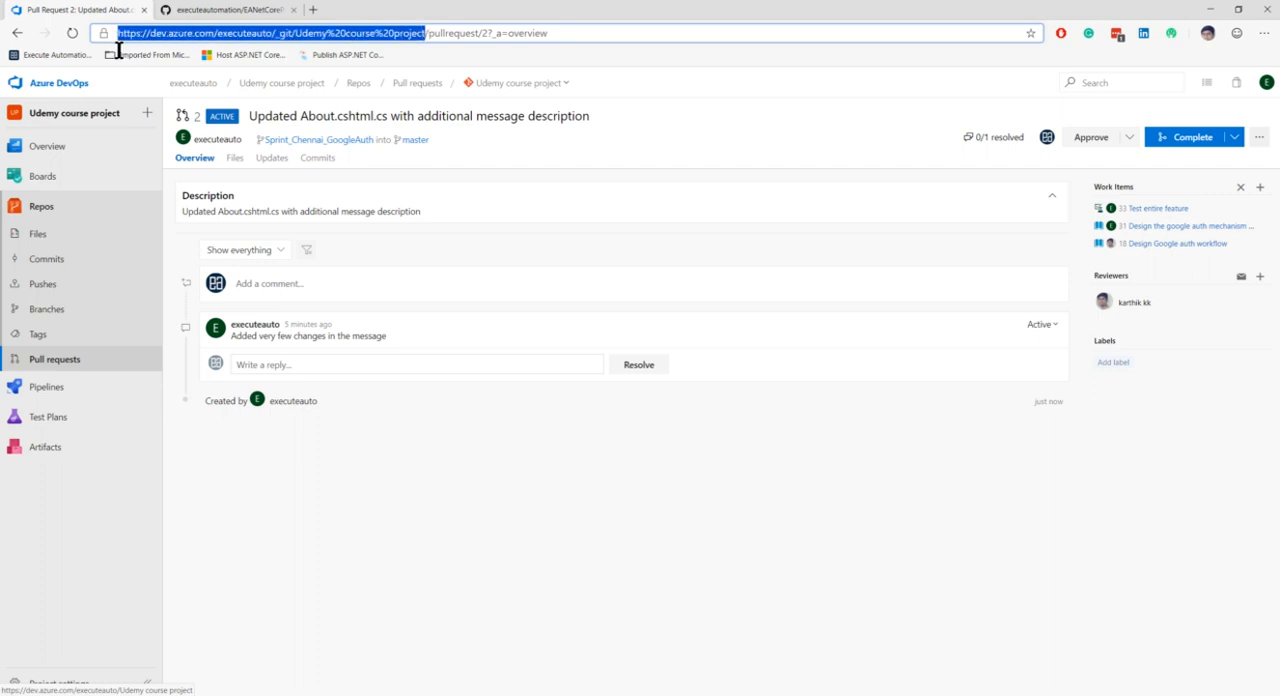
left_click(518, 431)
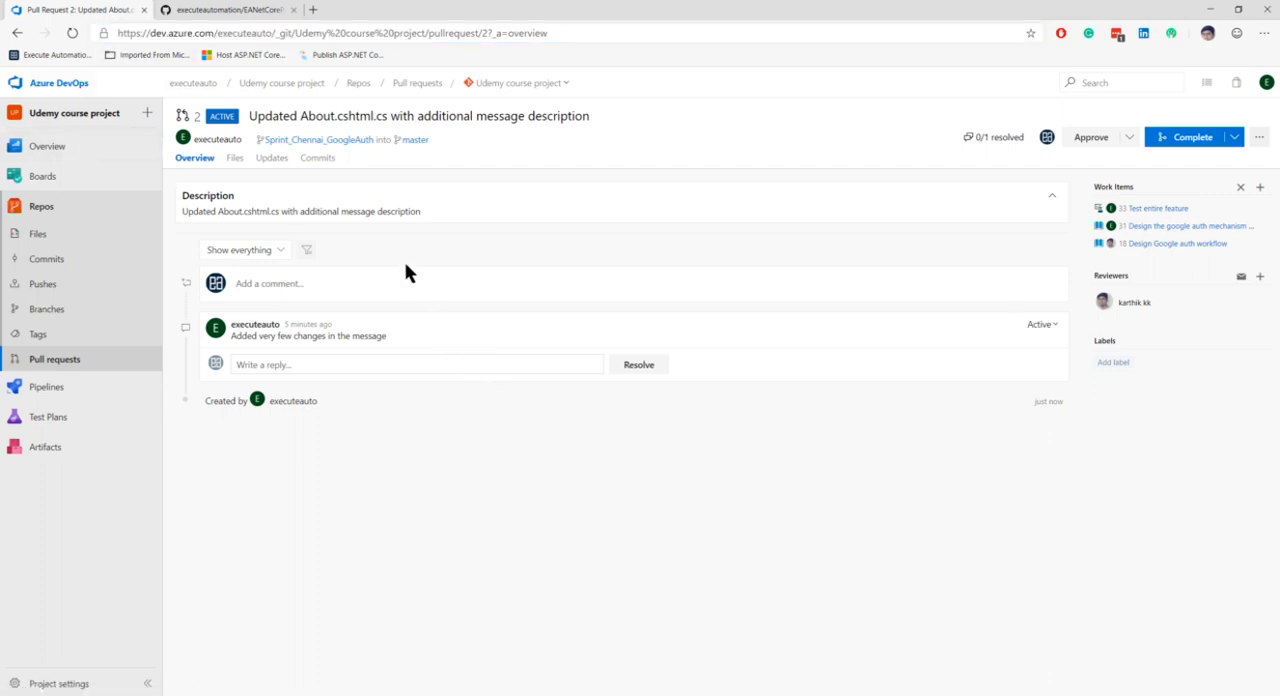
From the author's account, open the Udemy course project in a new tab and display its Udemy course project Team in the project settings
right_click(278, 84)
left_click(298, 94)
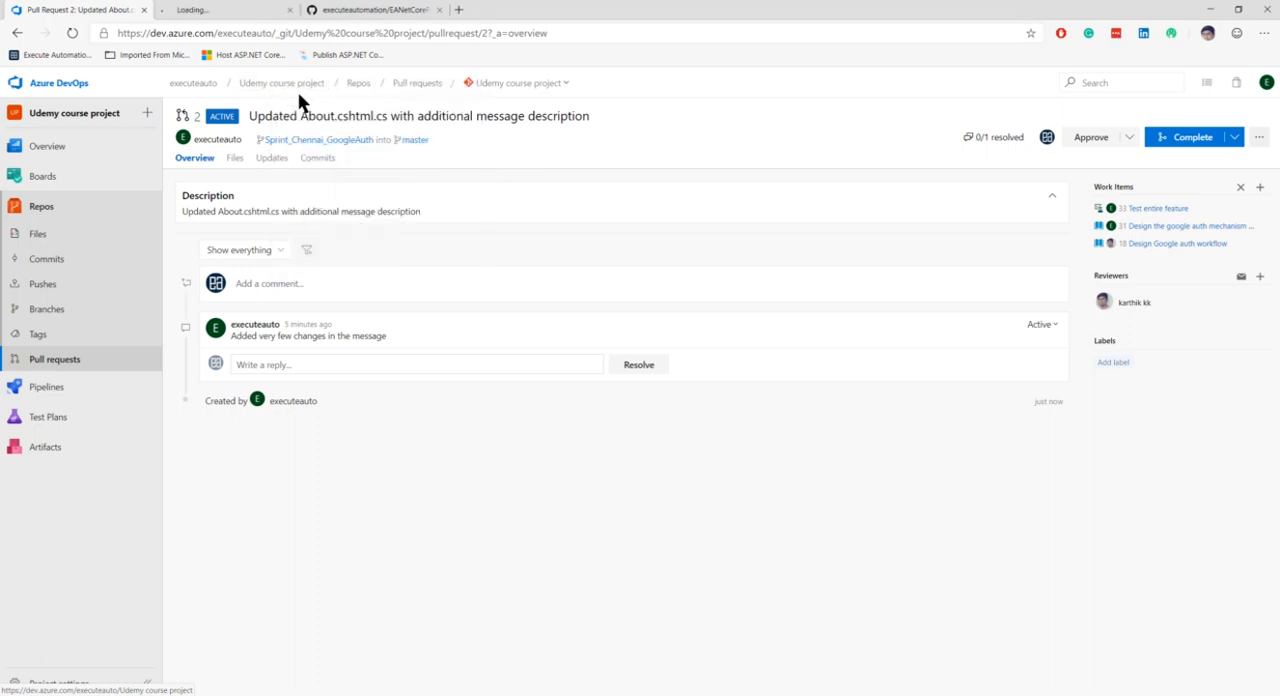
left_click(252, 14)
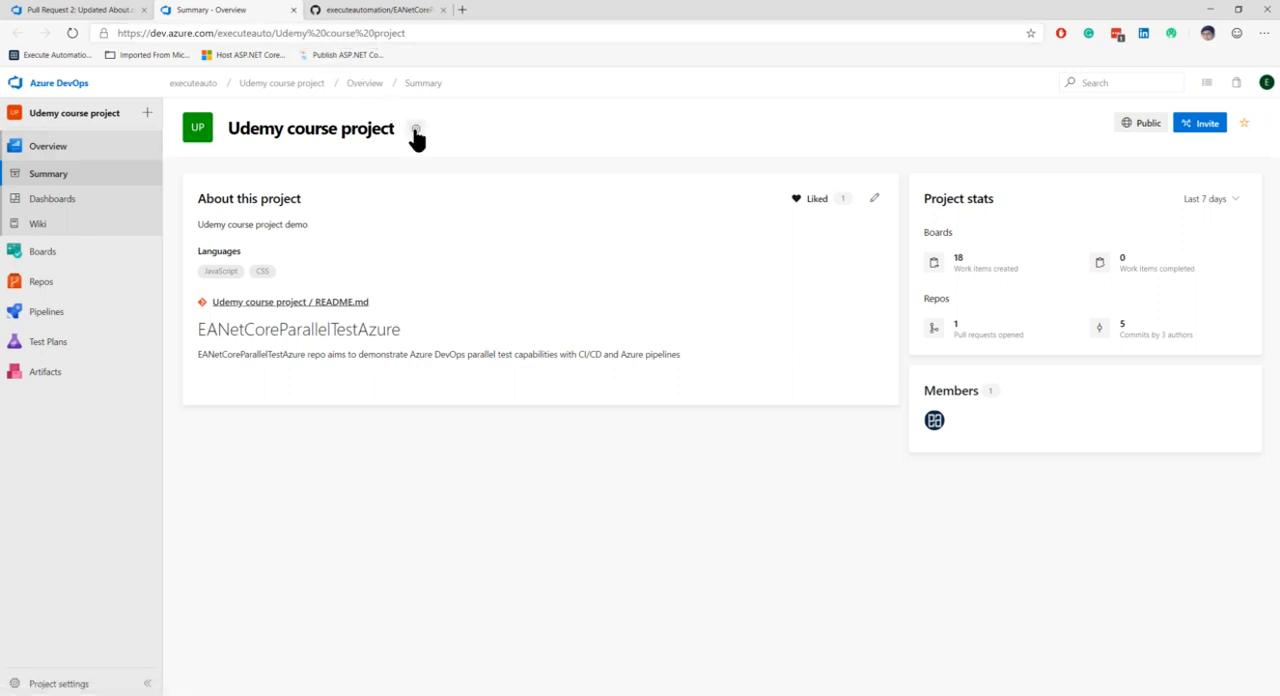
left_click(415, 131)
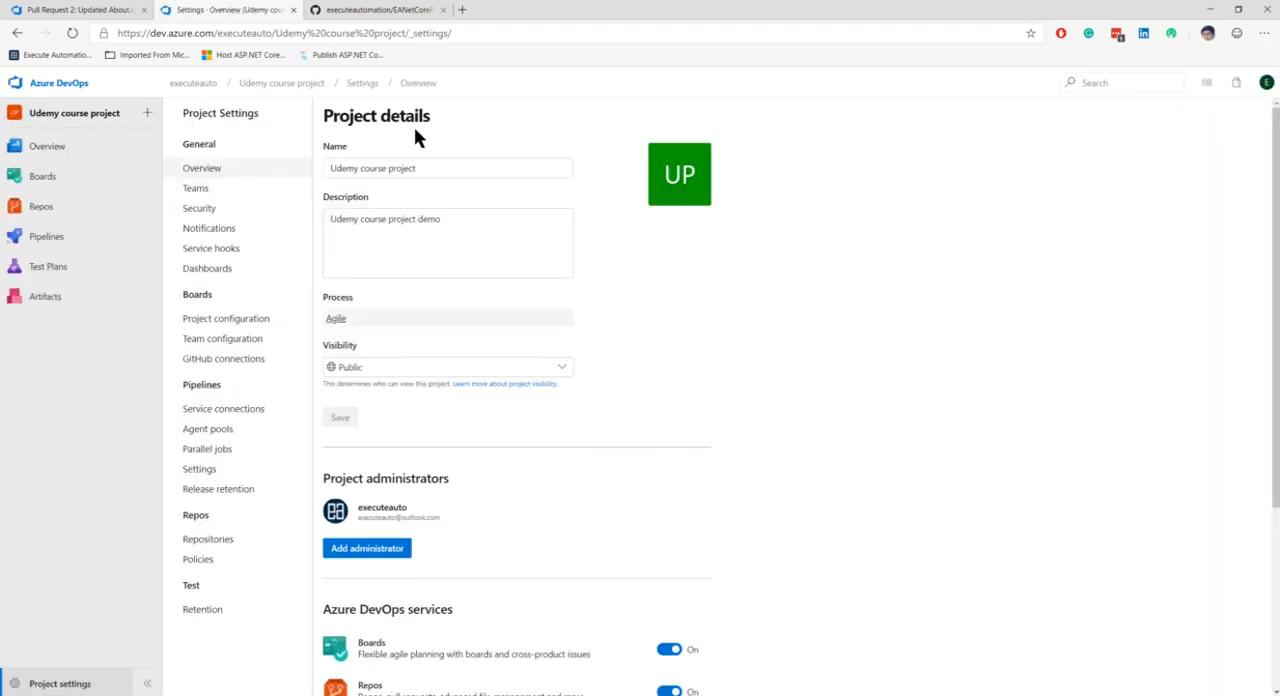
left_click(198, 190)
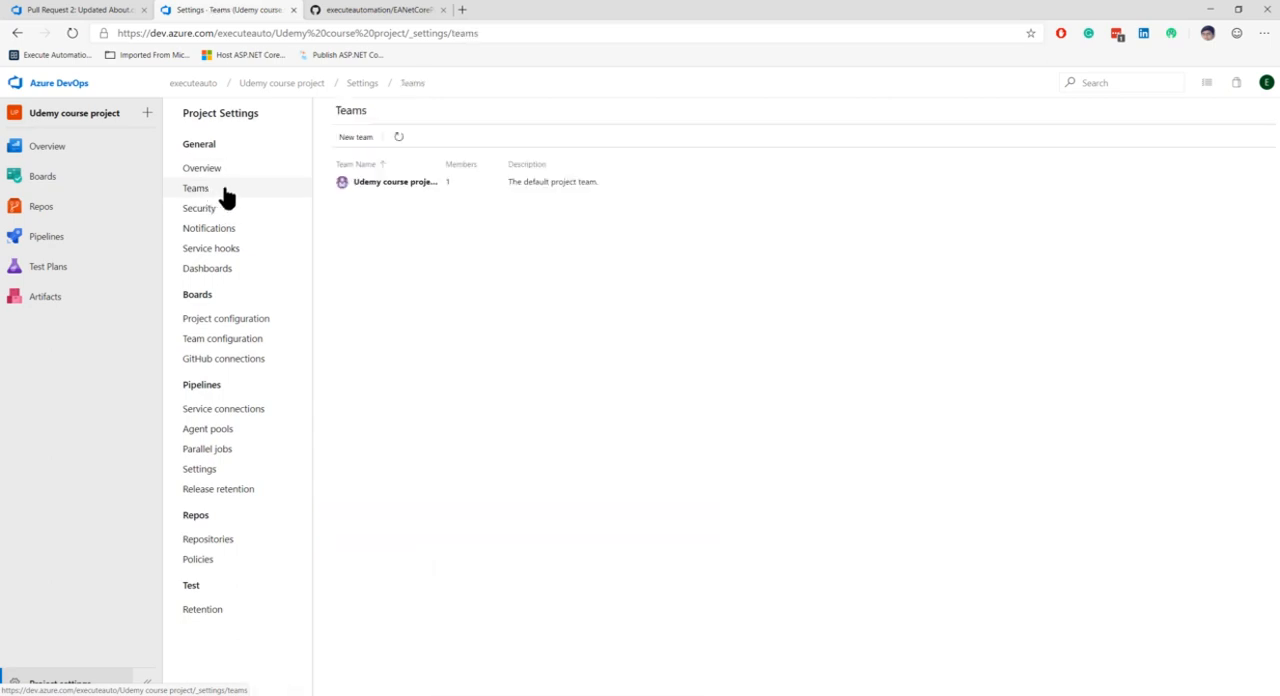
left_click(388, 182)
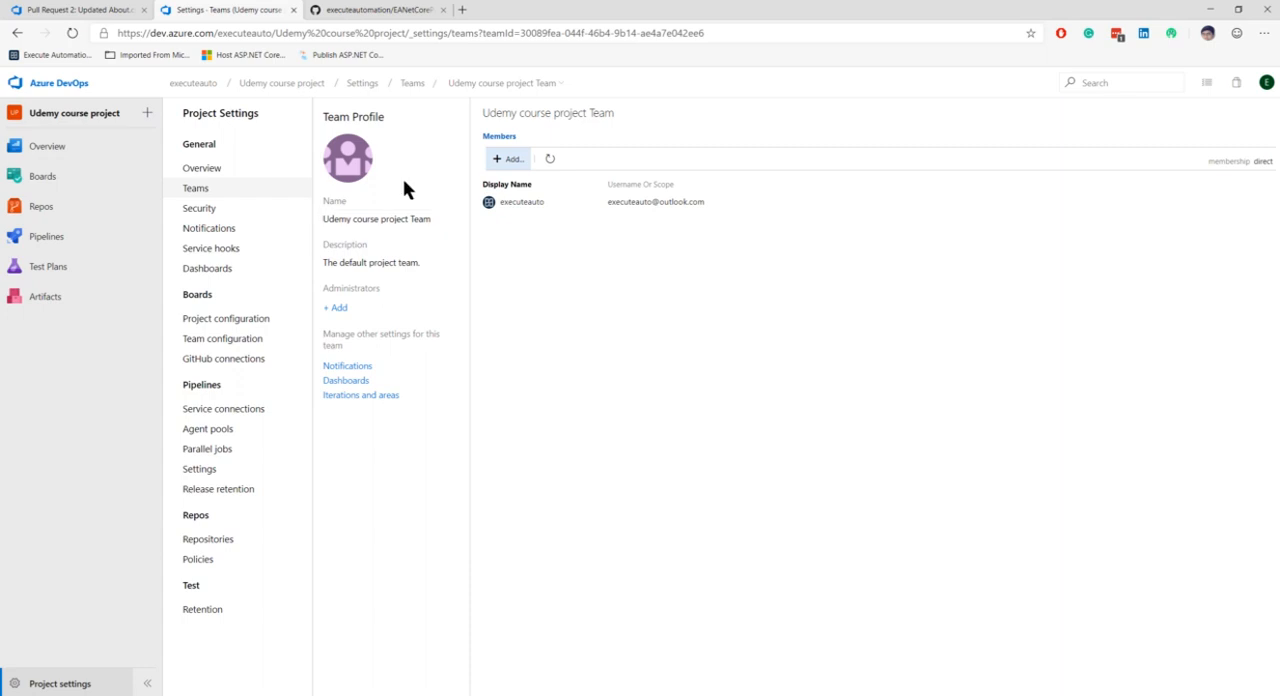
Add the pull request reviewer as a member of the Udemy course project Team and save the changes
left_click(510, 160)
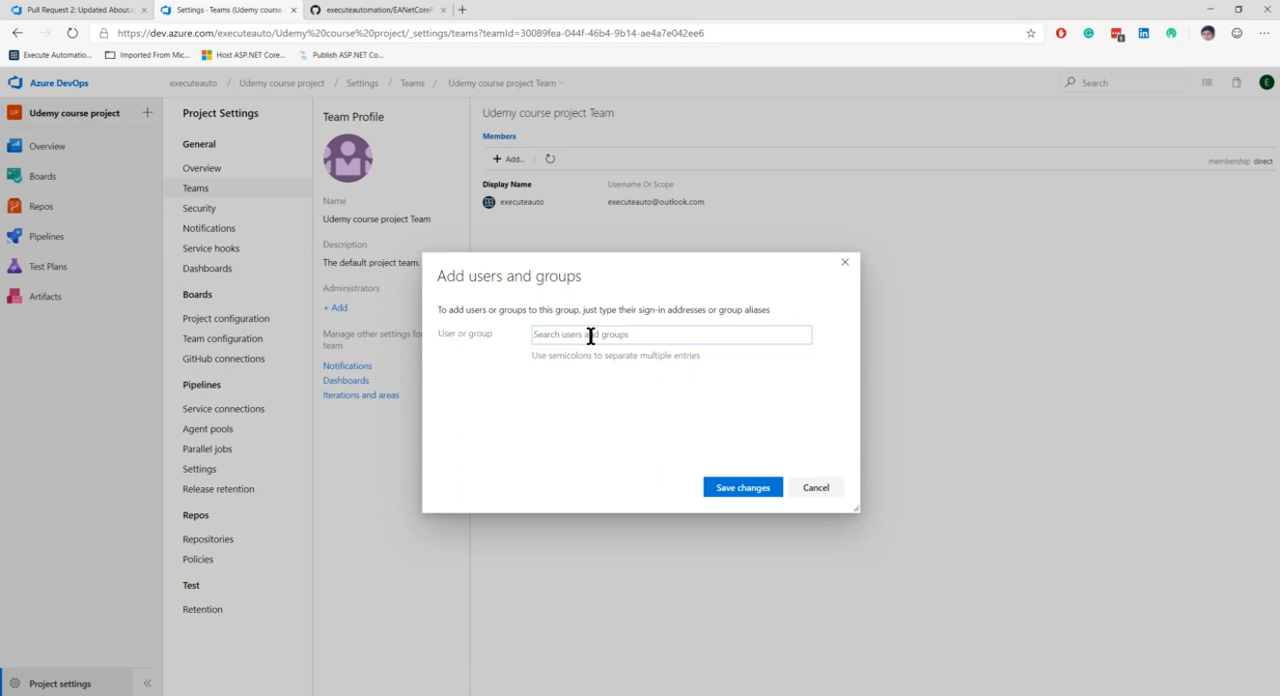
type("kar")
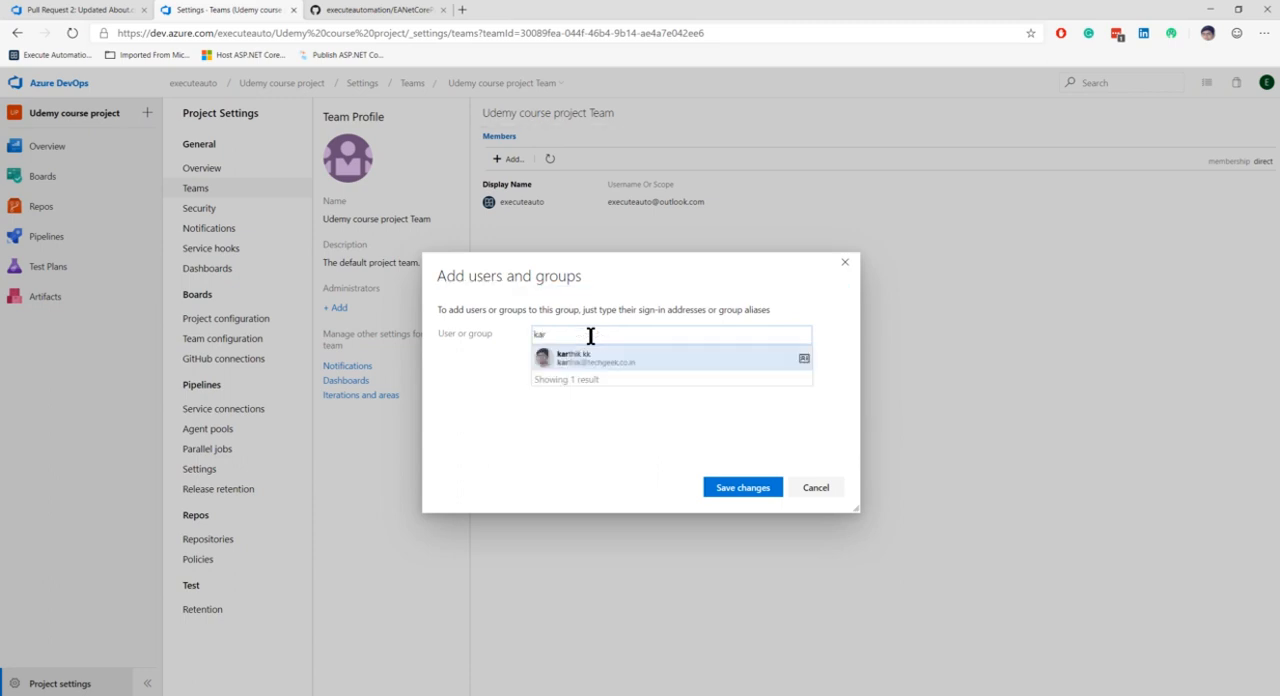
left_click(596, 360)
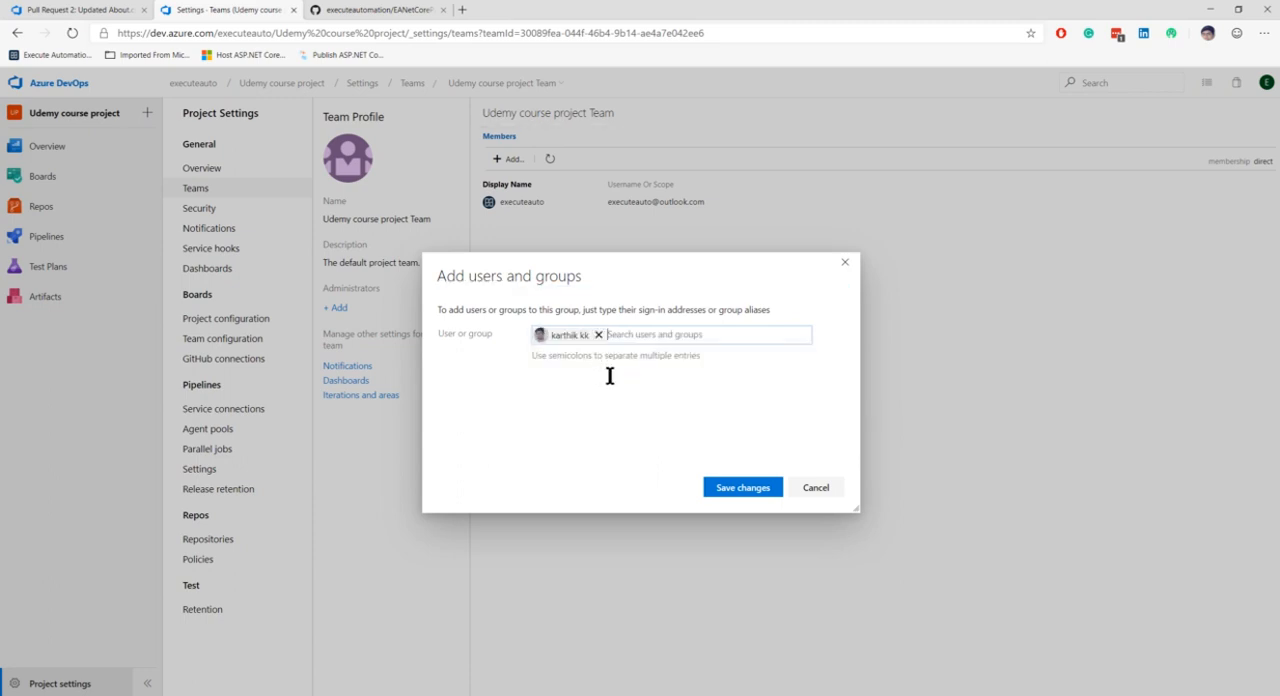
left_click(740, 488)
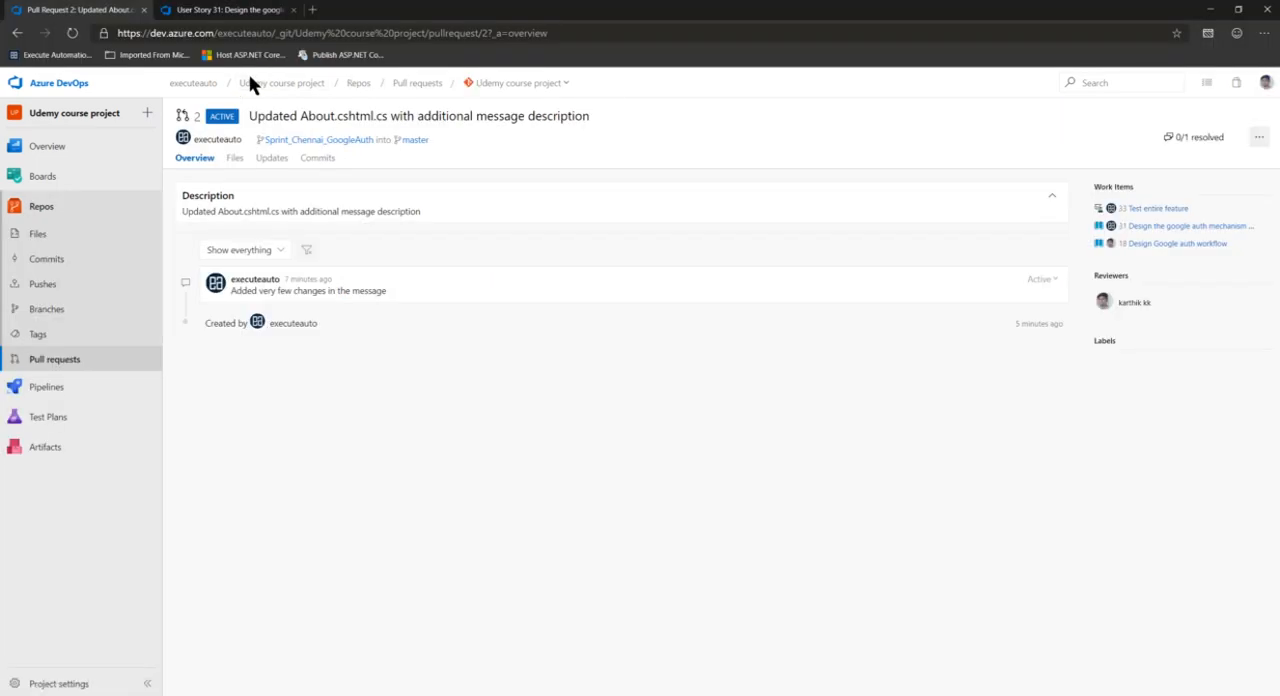
Reload the pull request in the reviewer's account and approve it
left_click(71, 33)
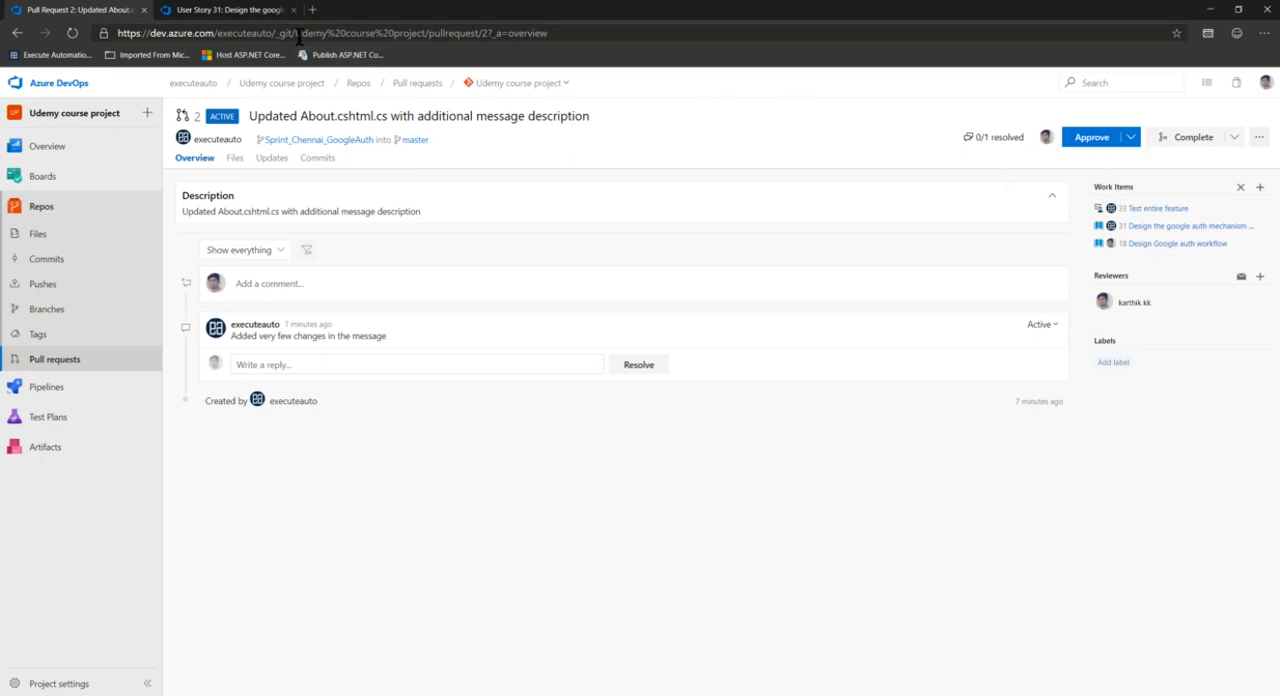
left_click_drag(295, 33, 424, 37)
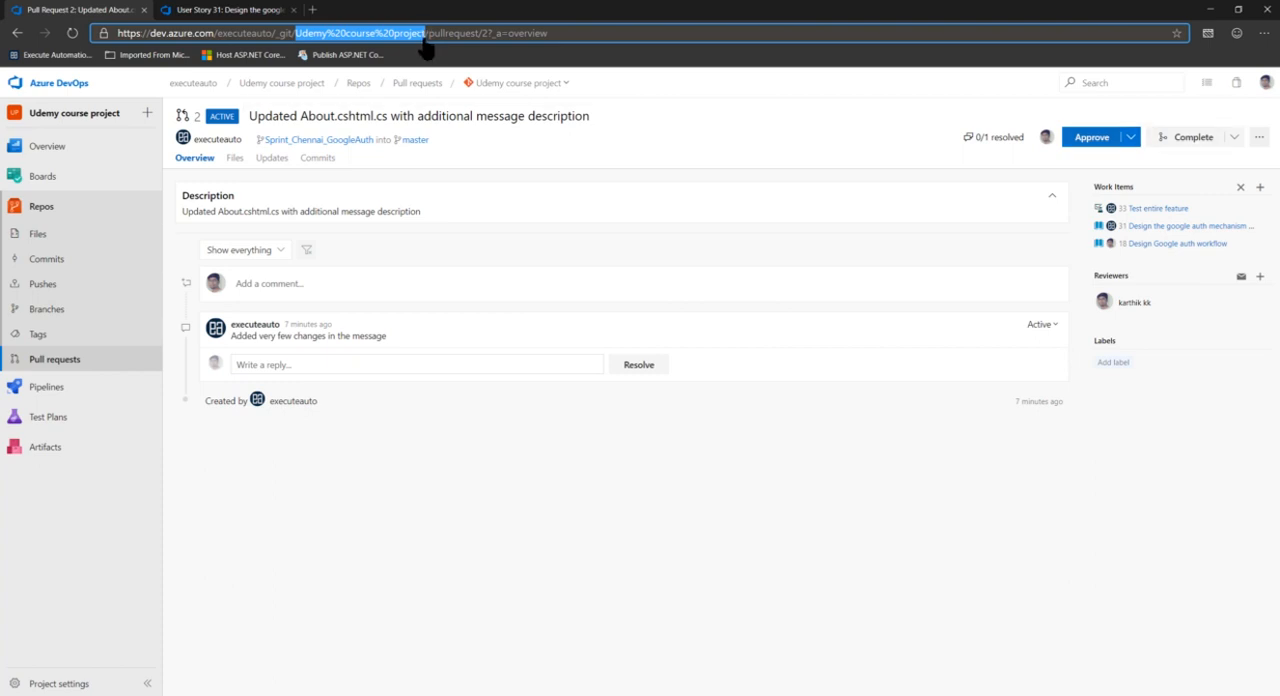
left_click(472, 44)
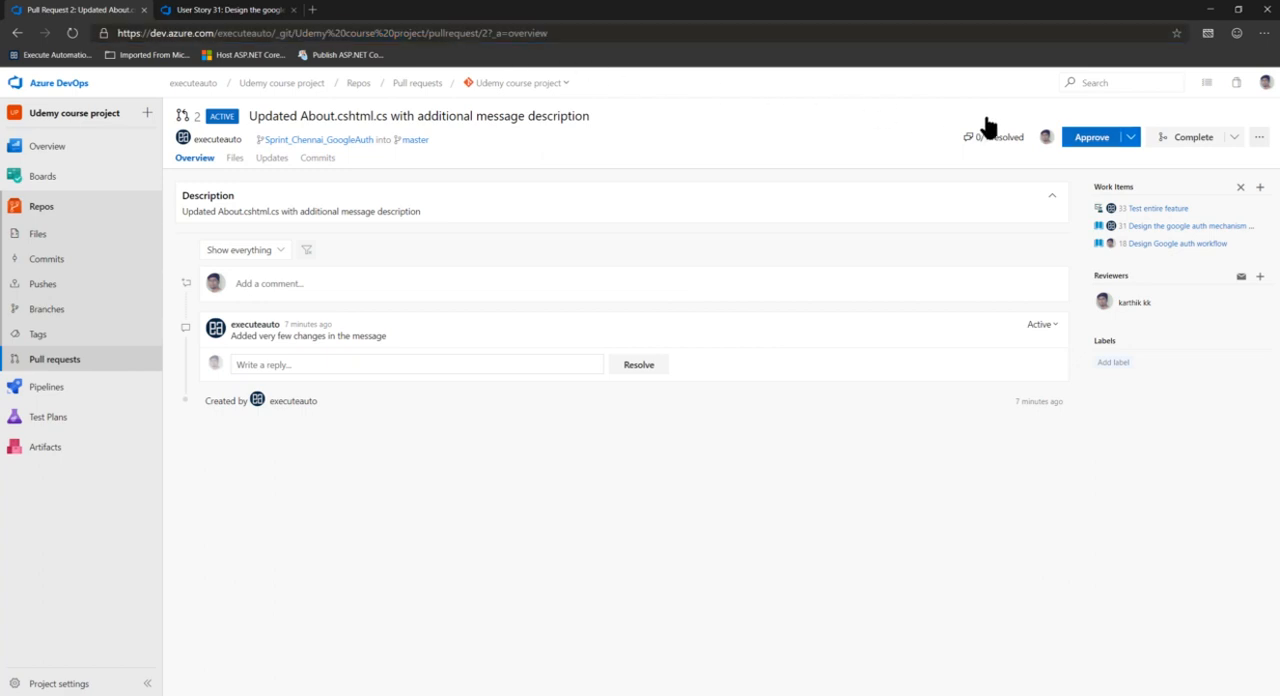
left_click(1129, 140)
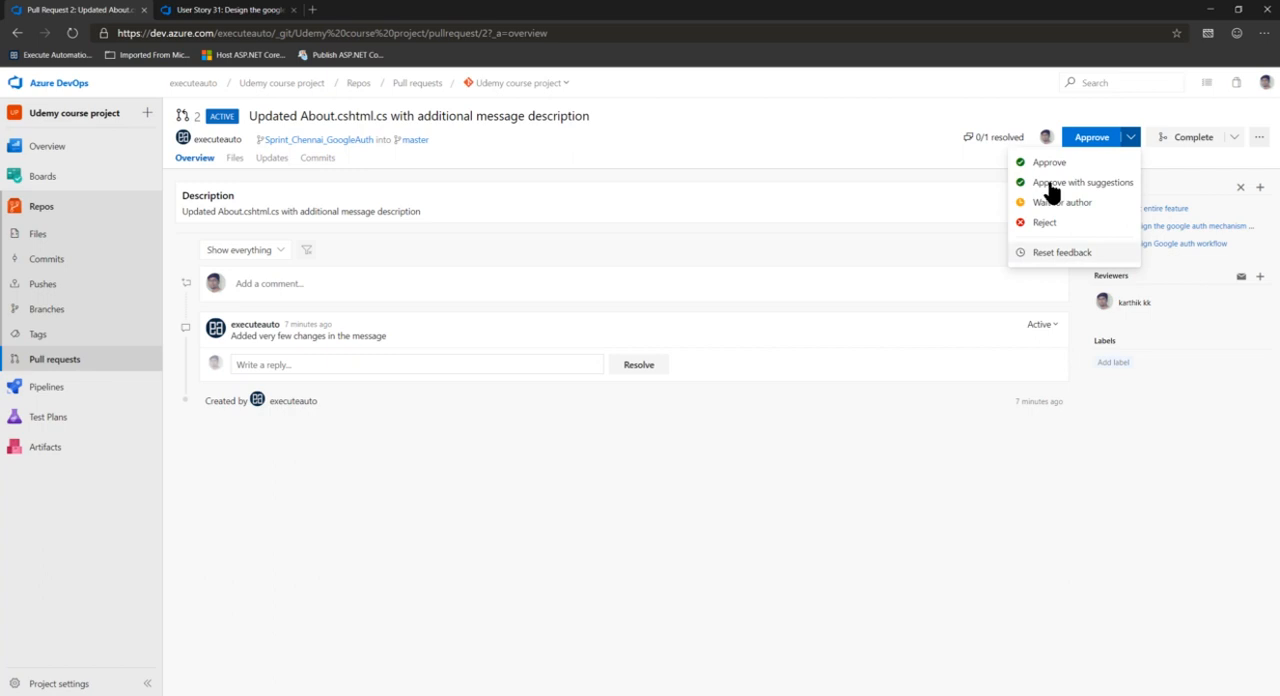
left_click(1095, 140)
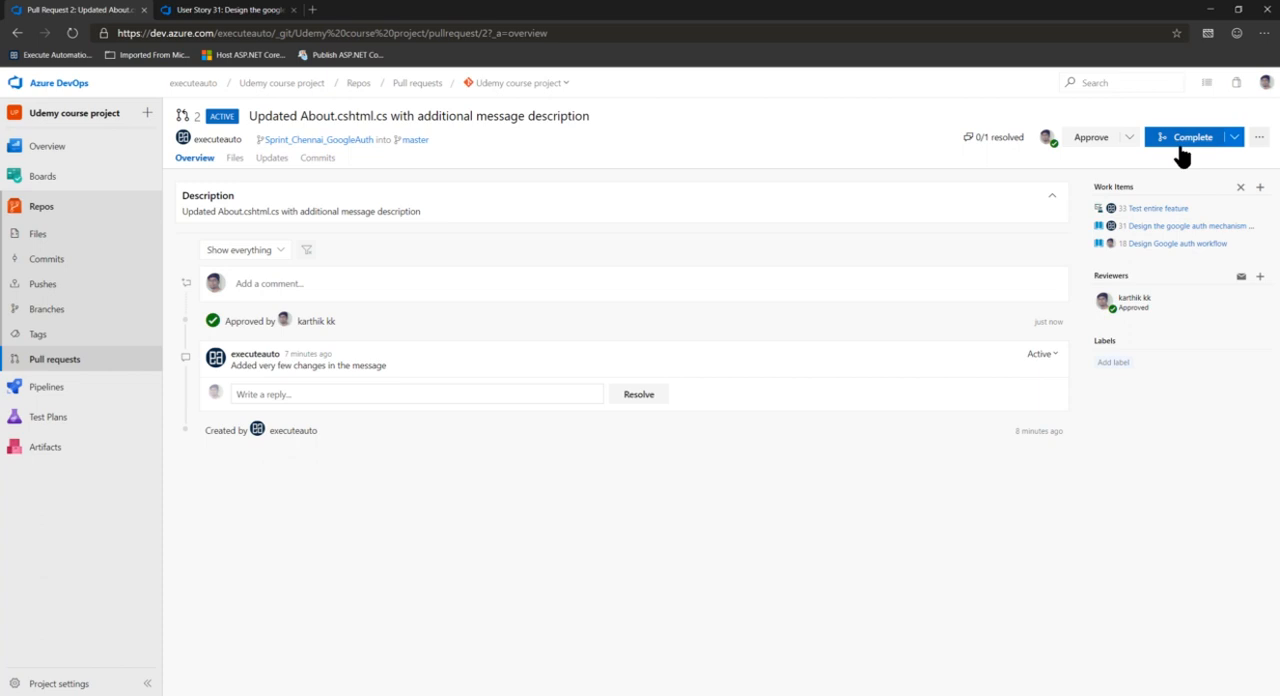
Inspect the completion options offered to the reviewer for the approved pull request, leaving it uncompleted
left_click(1234, 139)
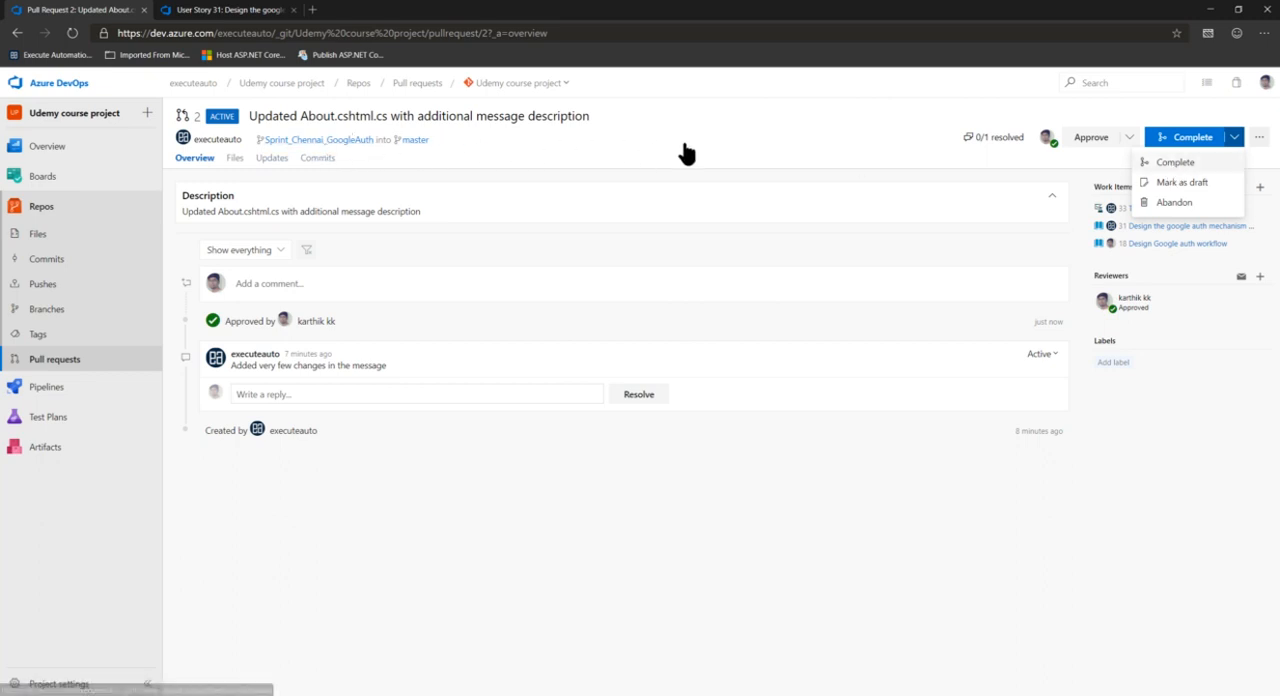
left_click(835, 144)
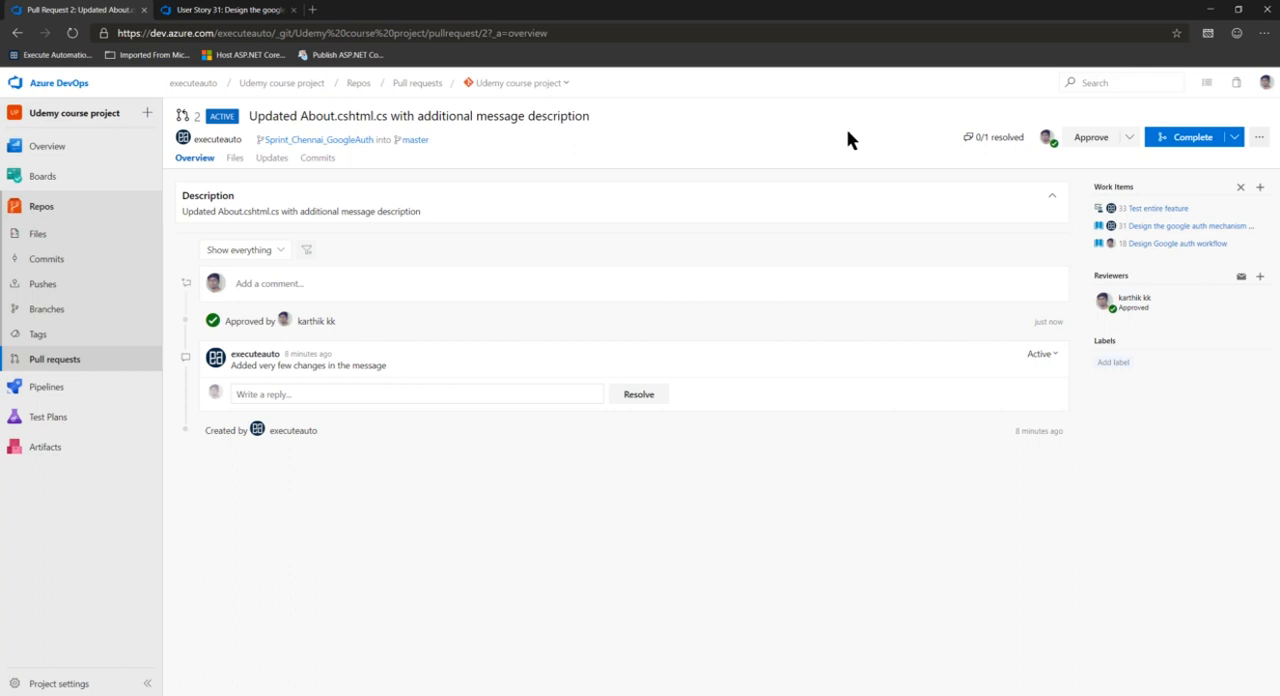
left_click(330, 162)
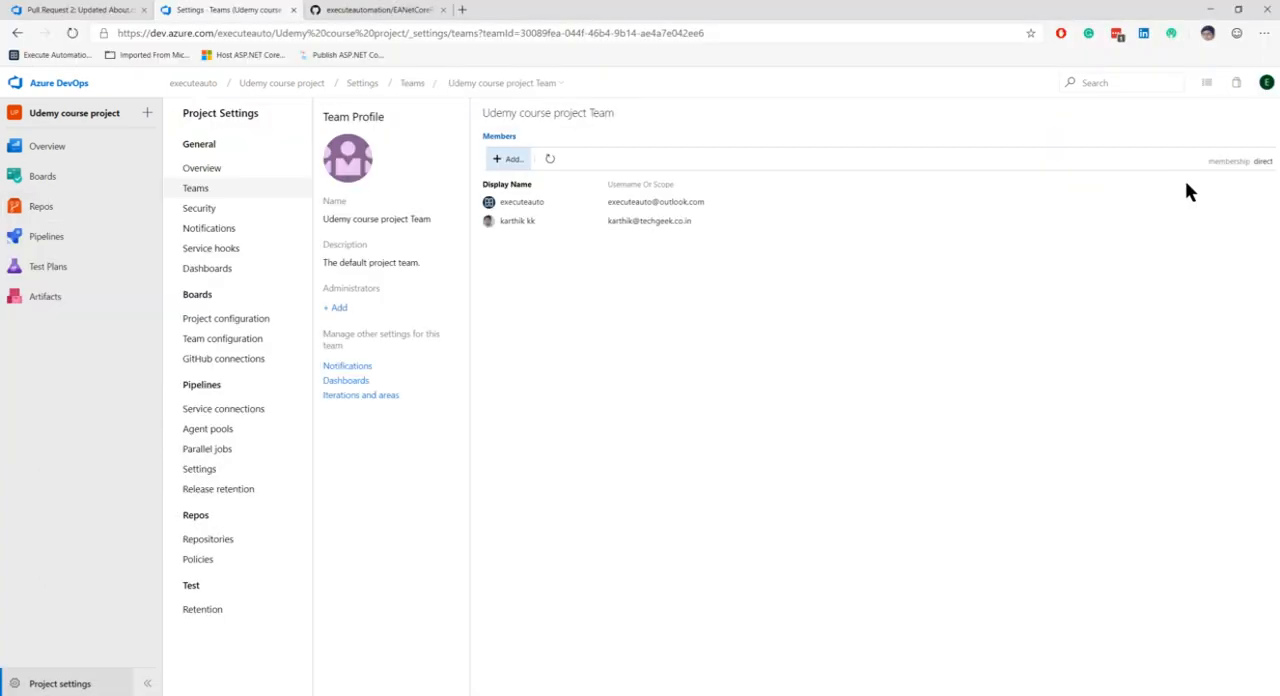
Return to the author's account, reload pull request 2, and check its overview for the reviewer's vote
left_click(108, 12)
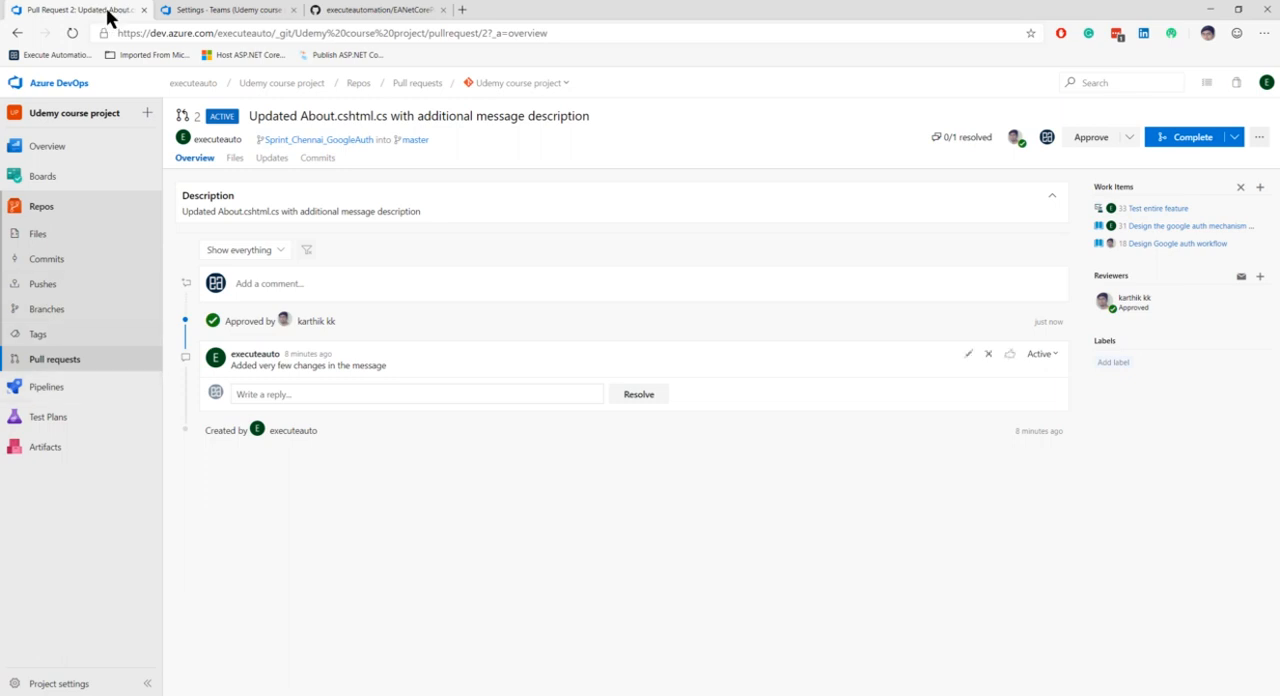
left_click(73, 37)
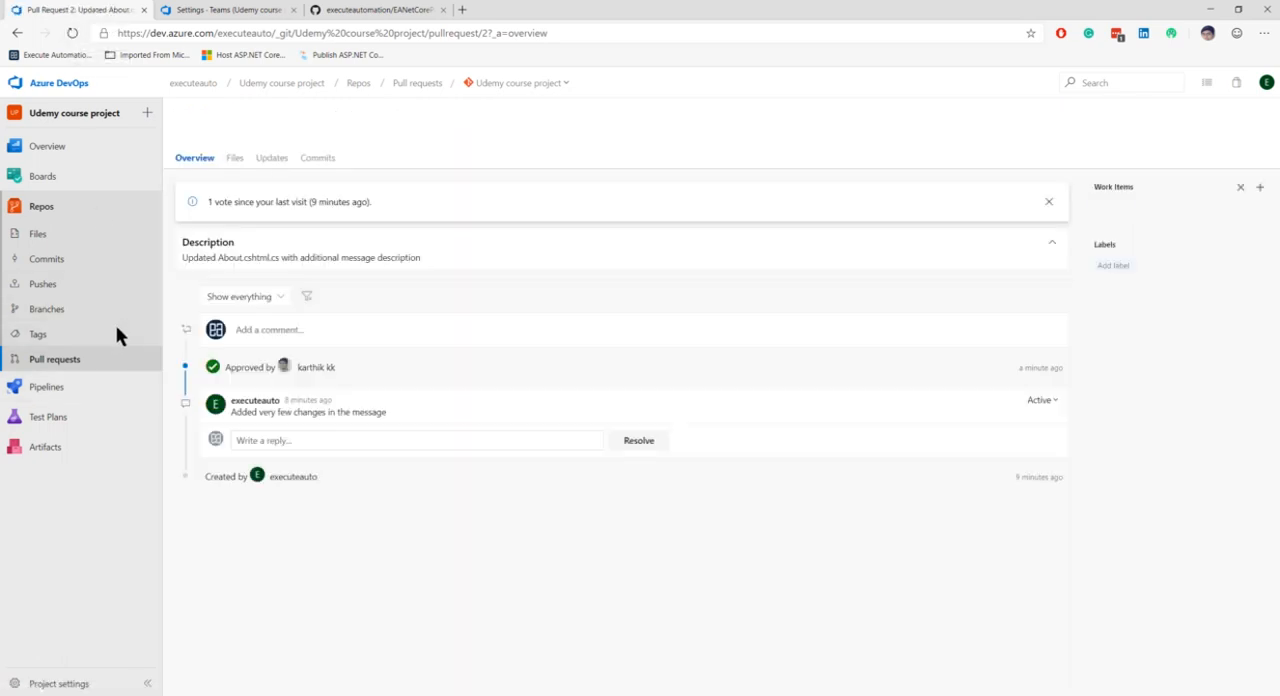
left_click_drag(236, 363, 365, 363)
left_click(365, 369)
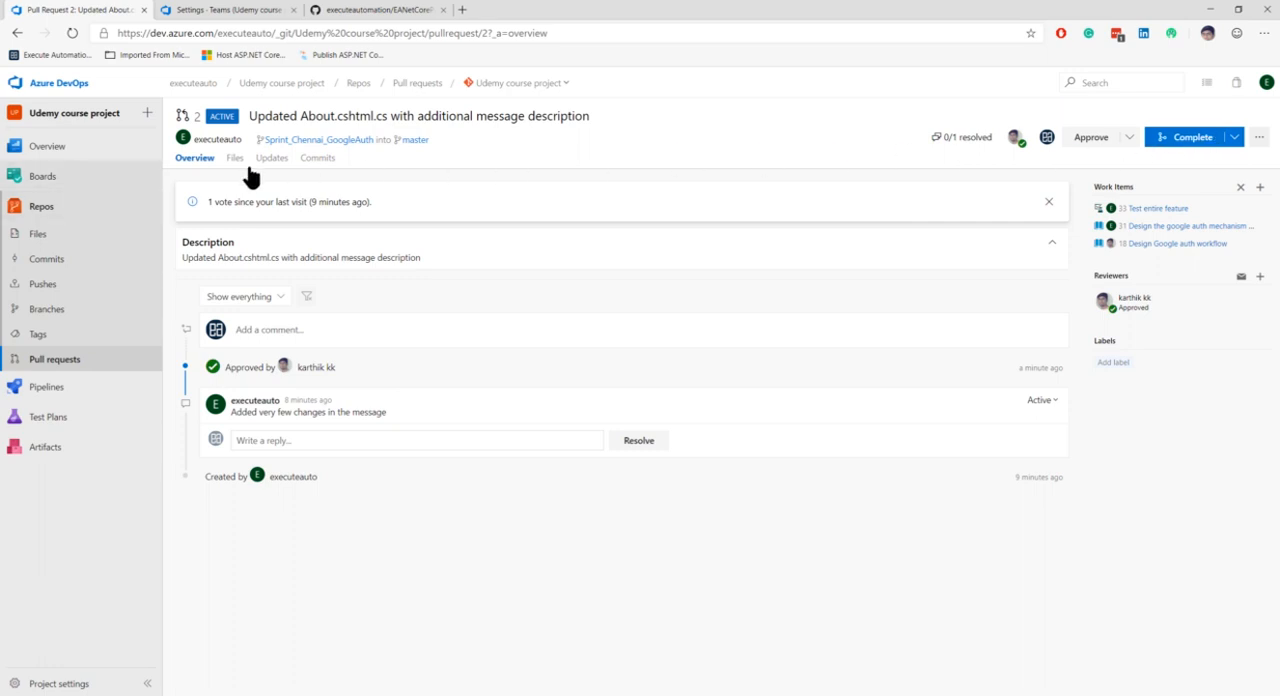
On the team's board, examine the pull request and other links of user story 31 "Design the google auth mechanism for app"
left_click(57, 182)
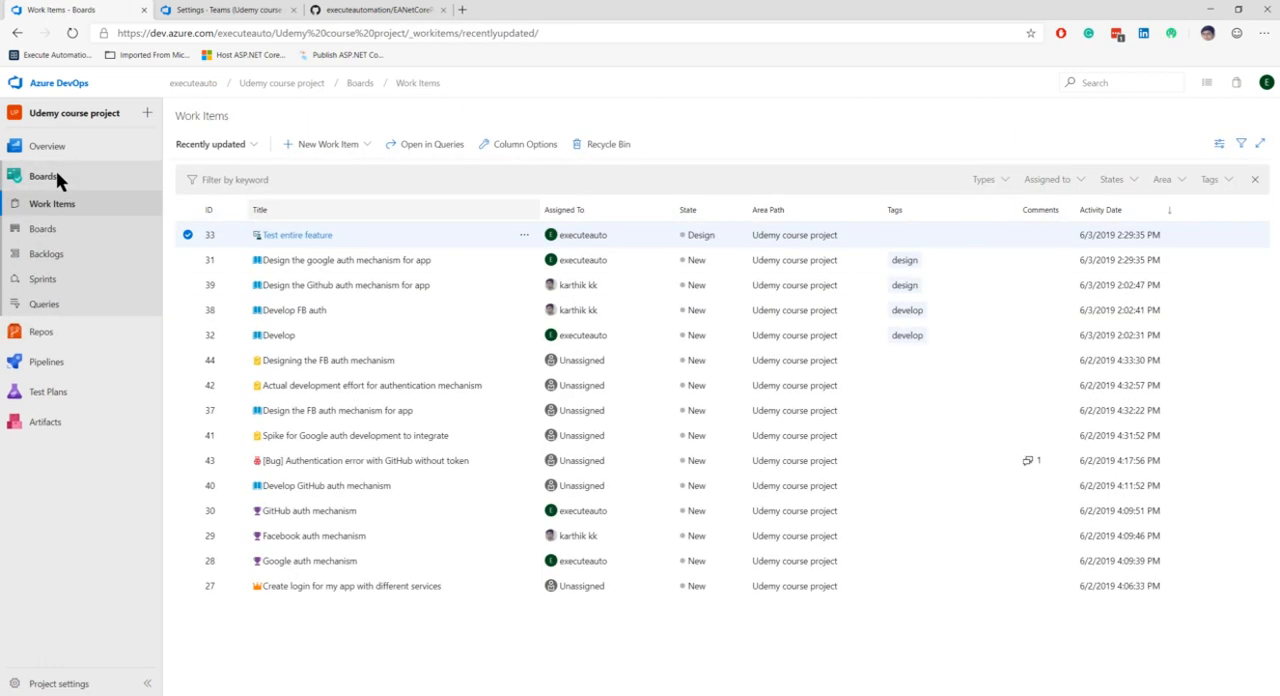
left_click(48, 238)
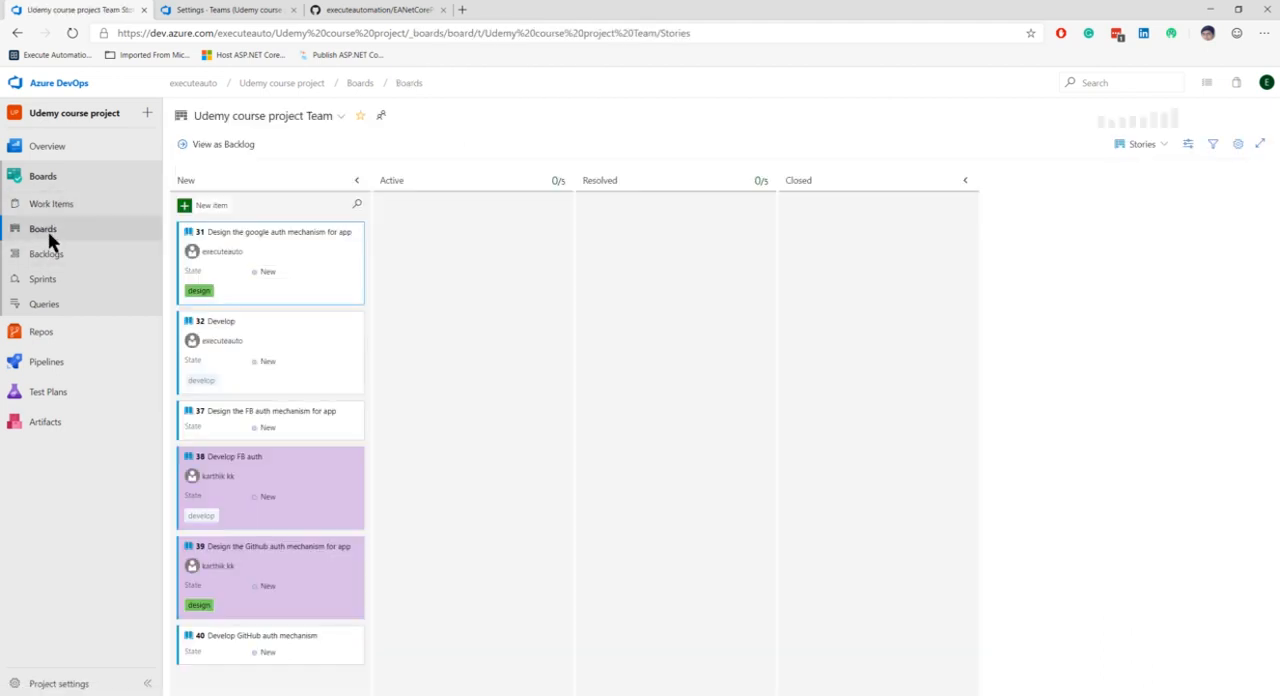
left_click(299, 233)
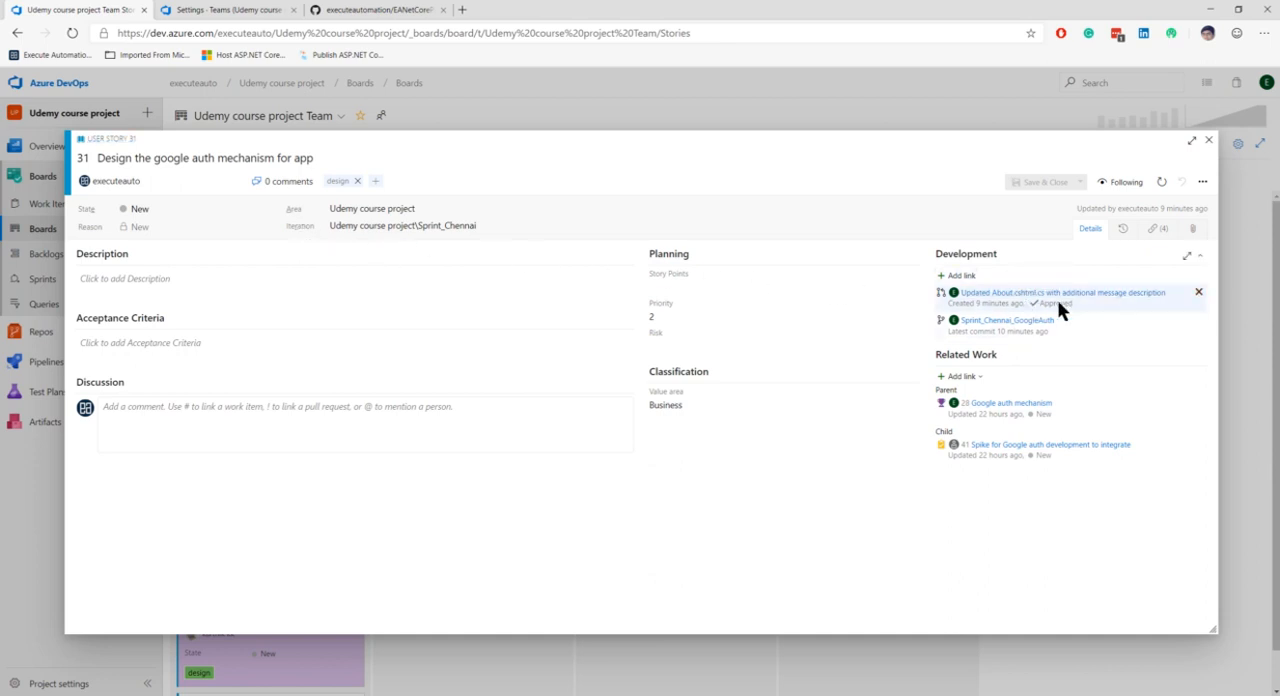
left_click(1105, 300)
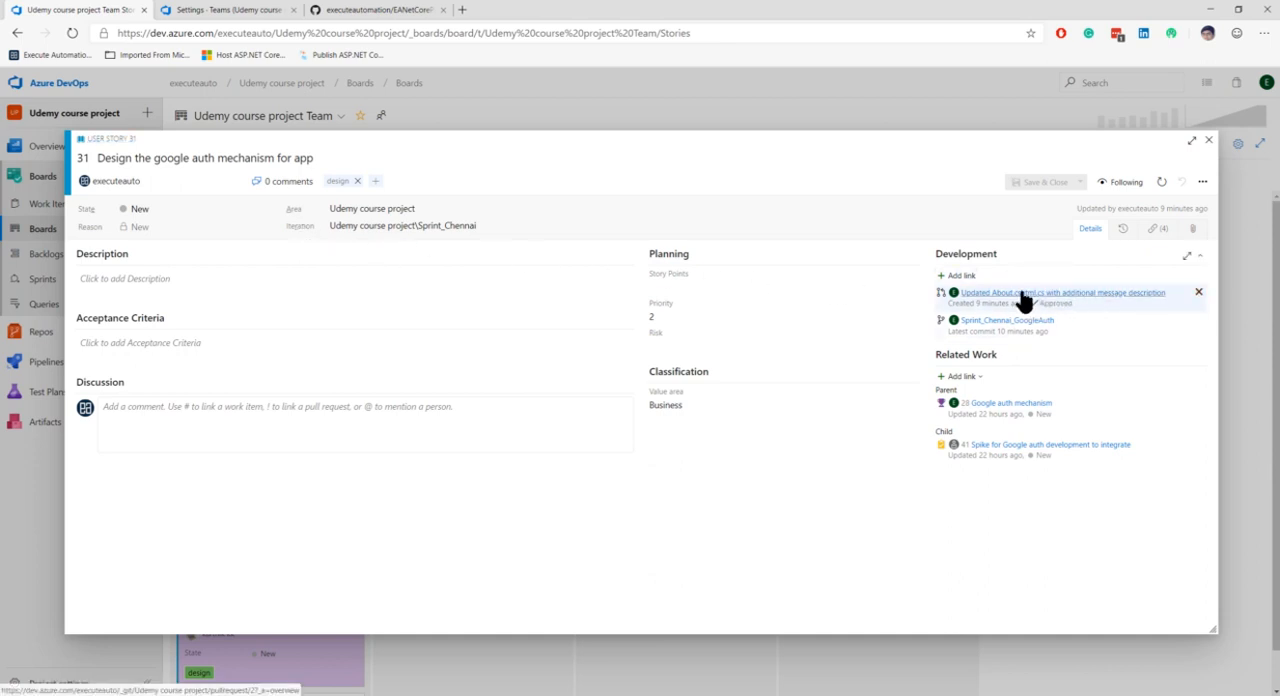
left_click(1022, 296)
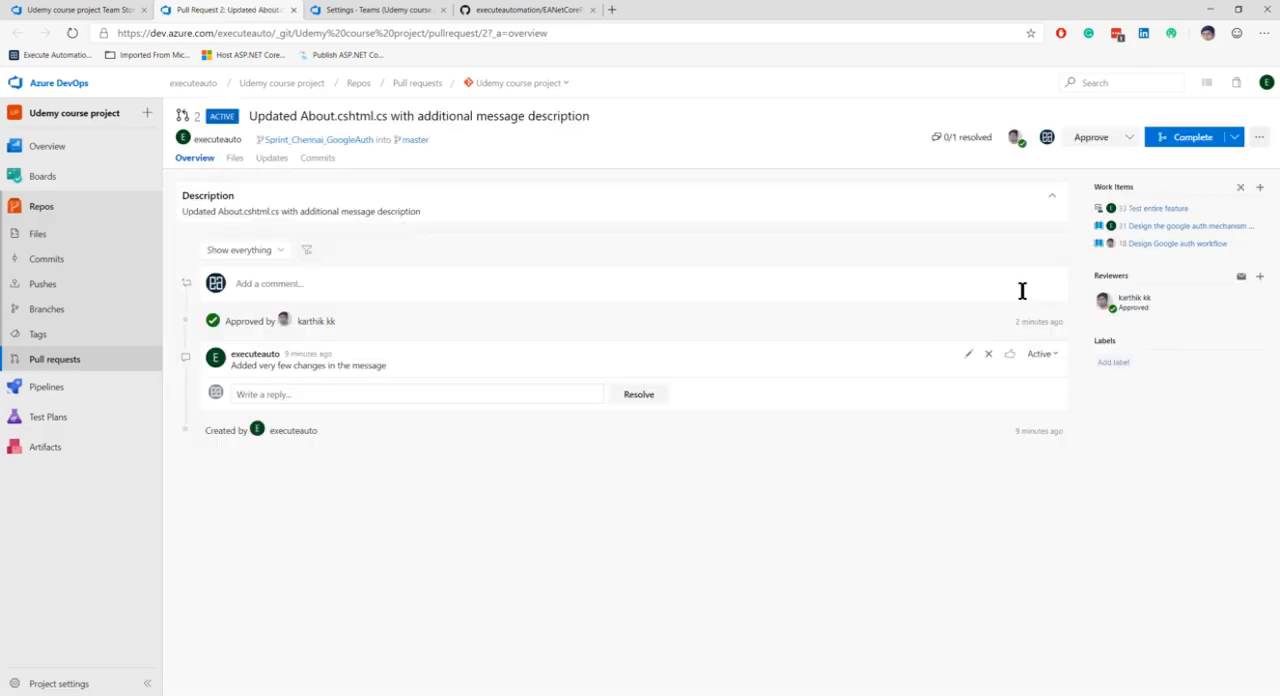
left_click(293, 10)
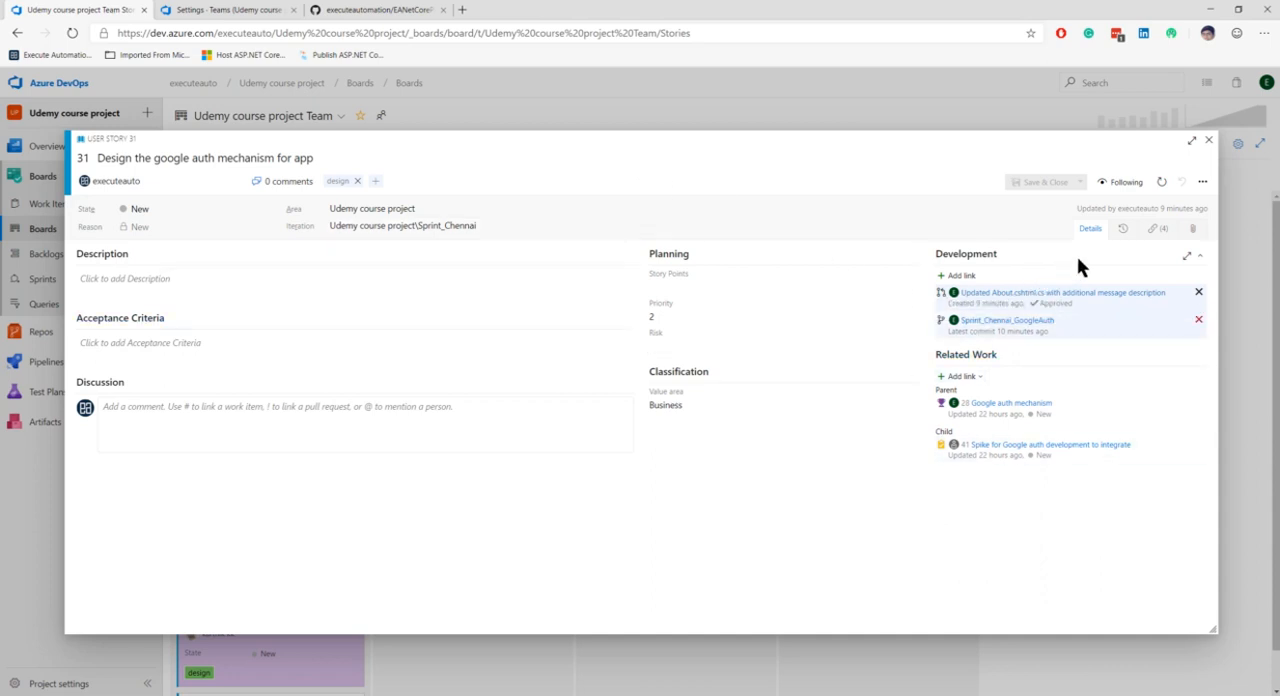
left_click(1161, 231)
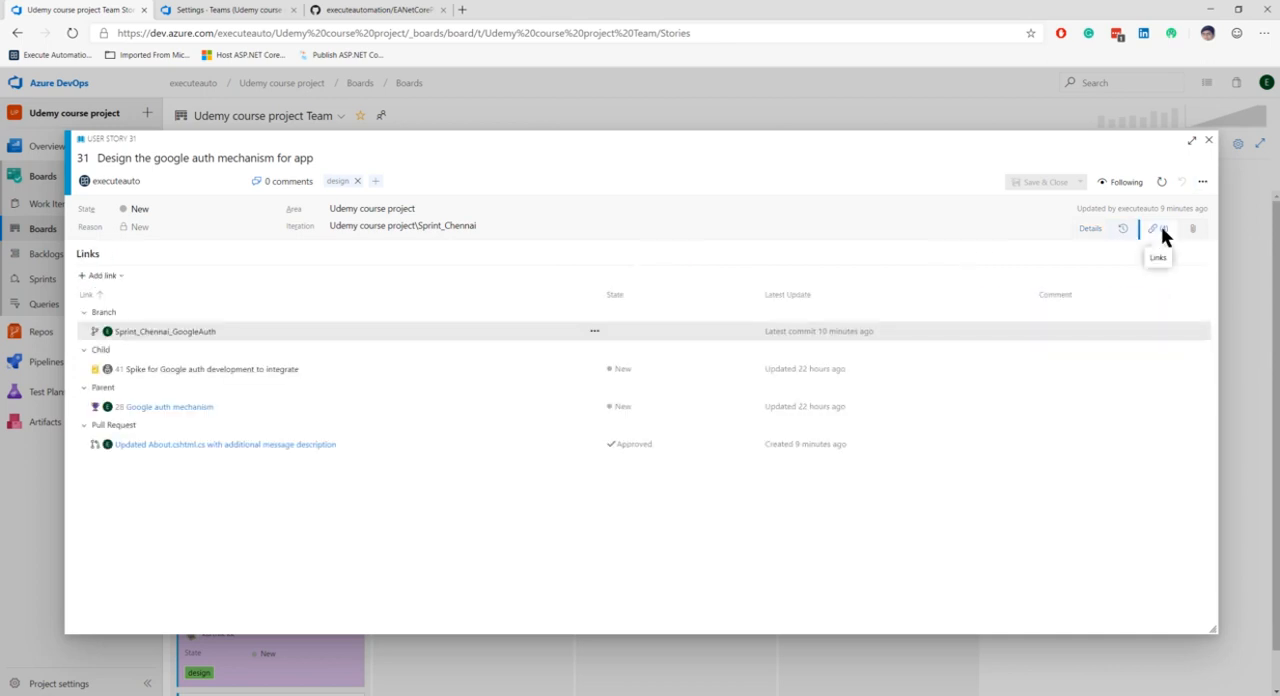
left_click(1207, 141)
Open test suite 35 from the work items assigned to the author and inspect its state options and links
left_click(1206, 83)
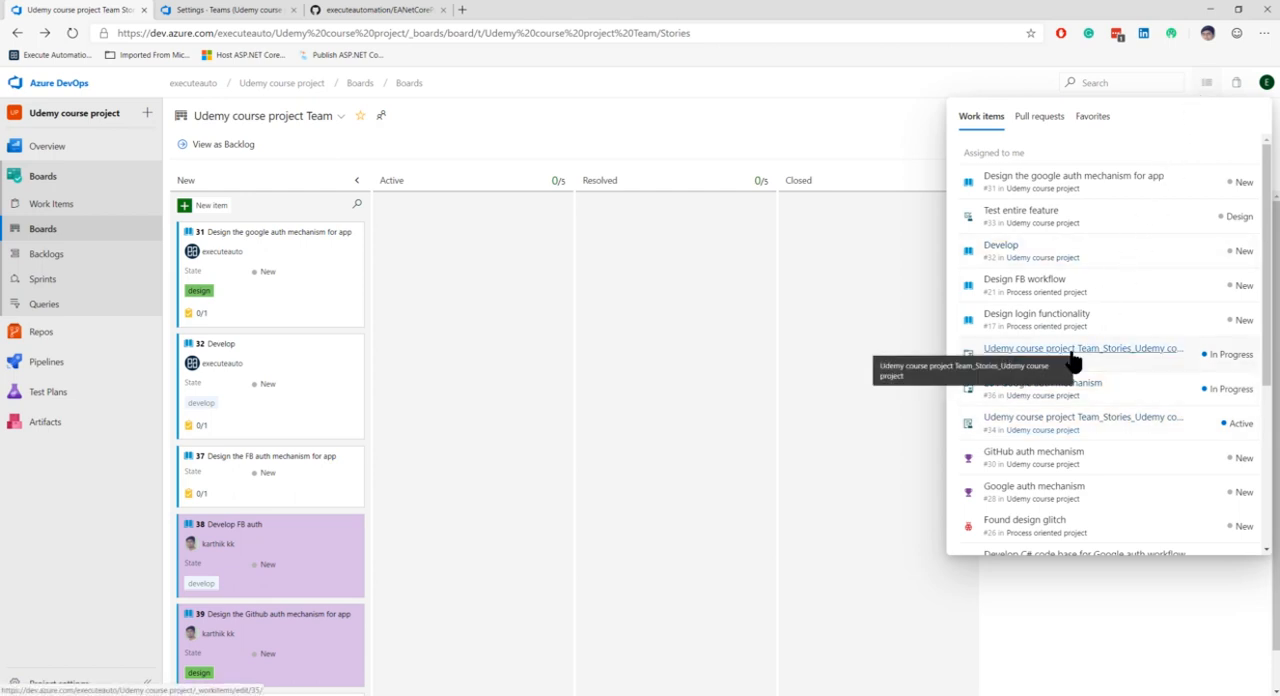
left_click(1153, 350)
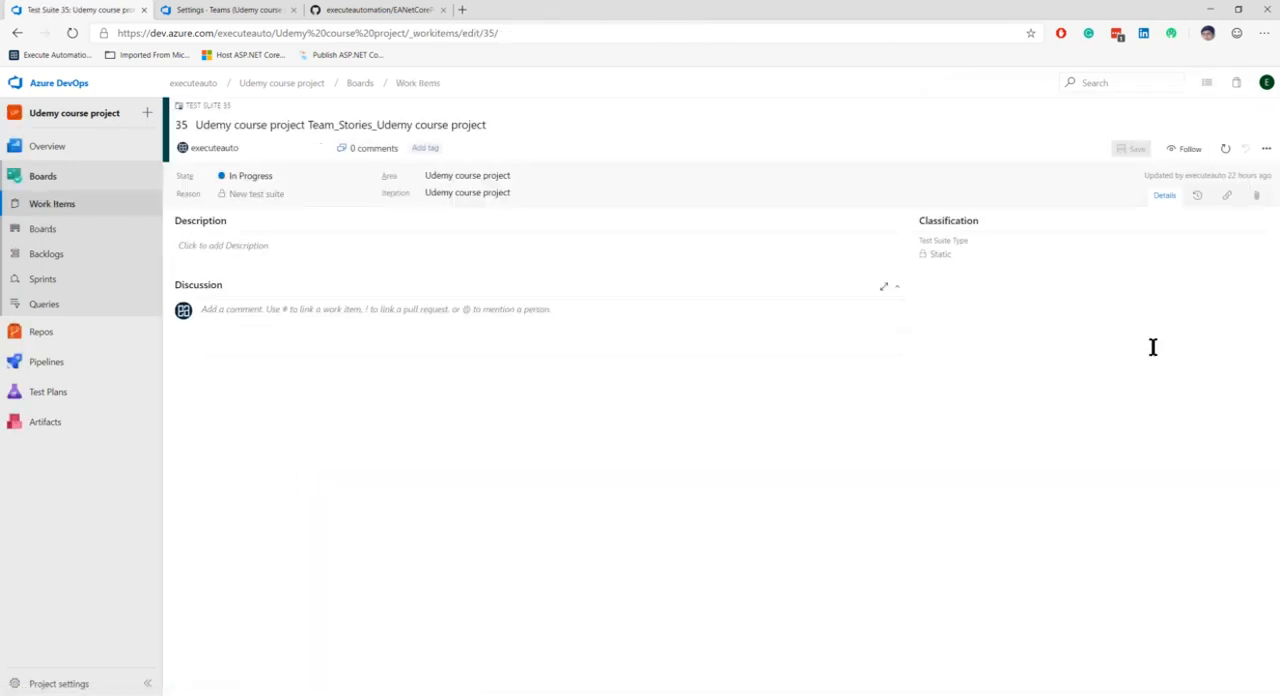
left_click(366, 178)
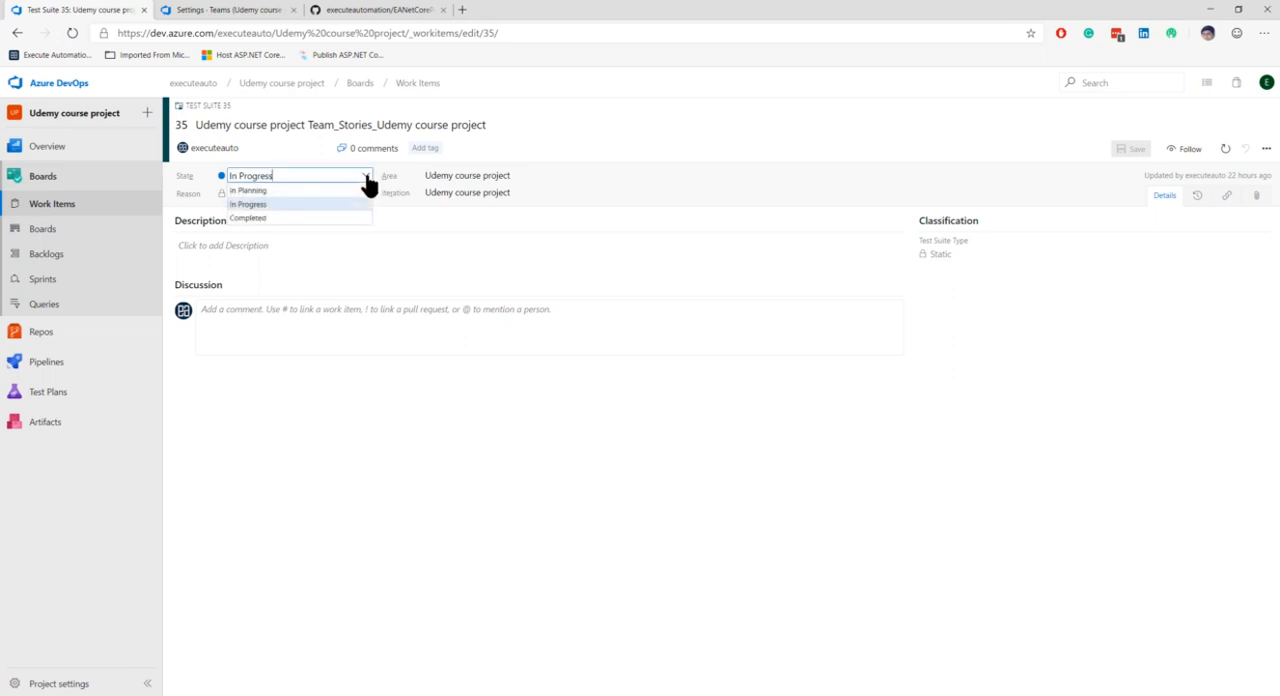
left_click(366, 178)
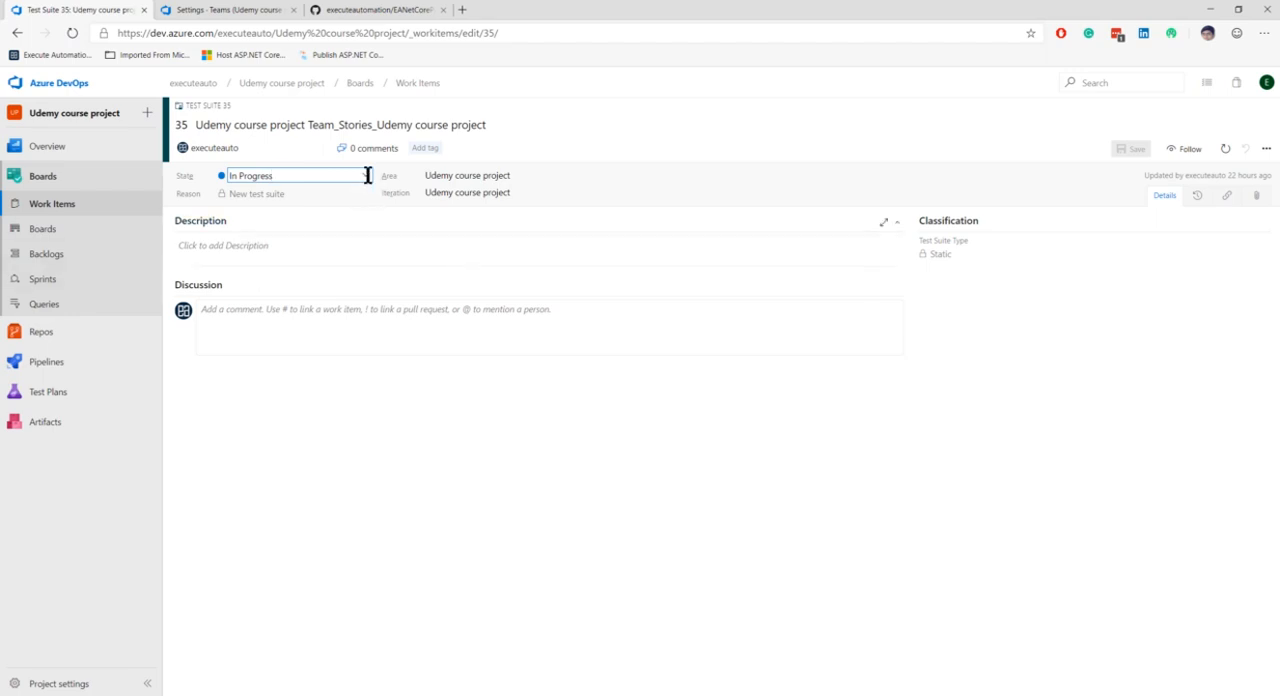
left_click(1227, 198)
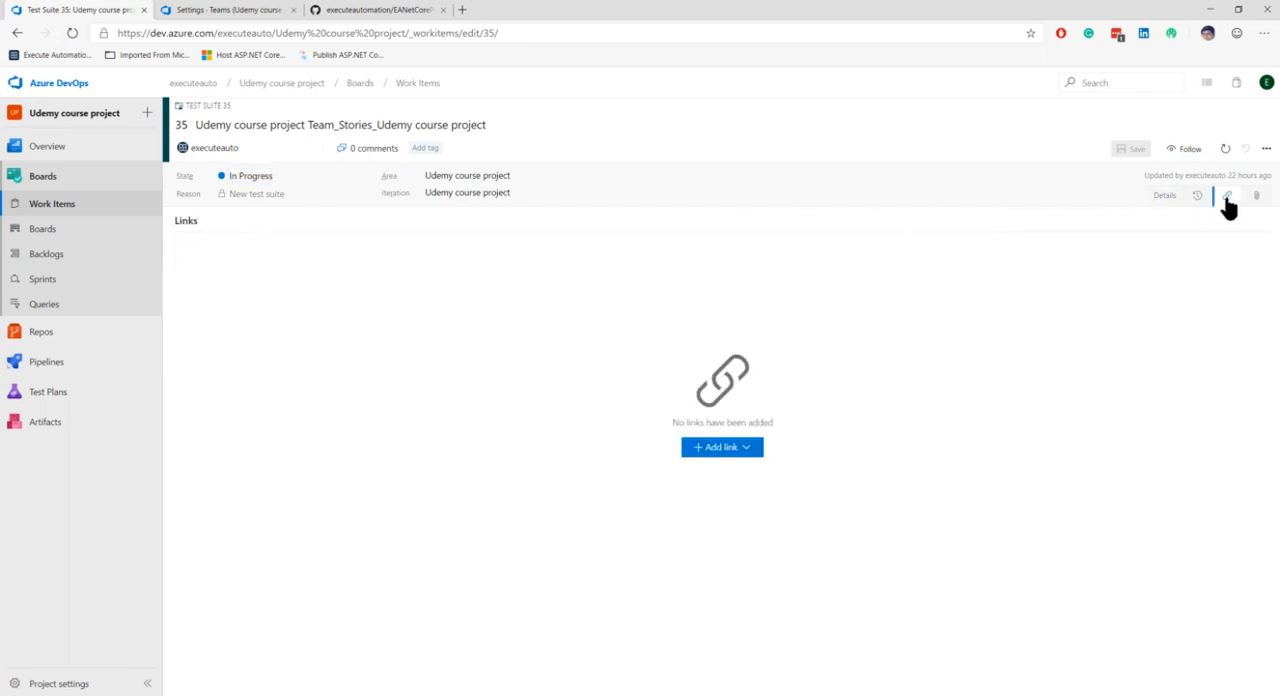
left_click(1227, 197)
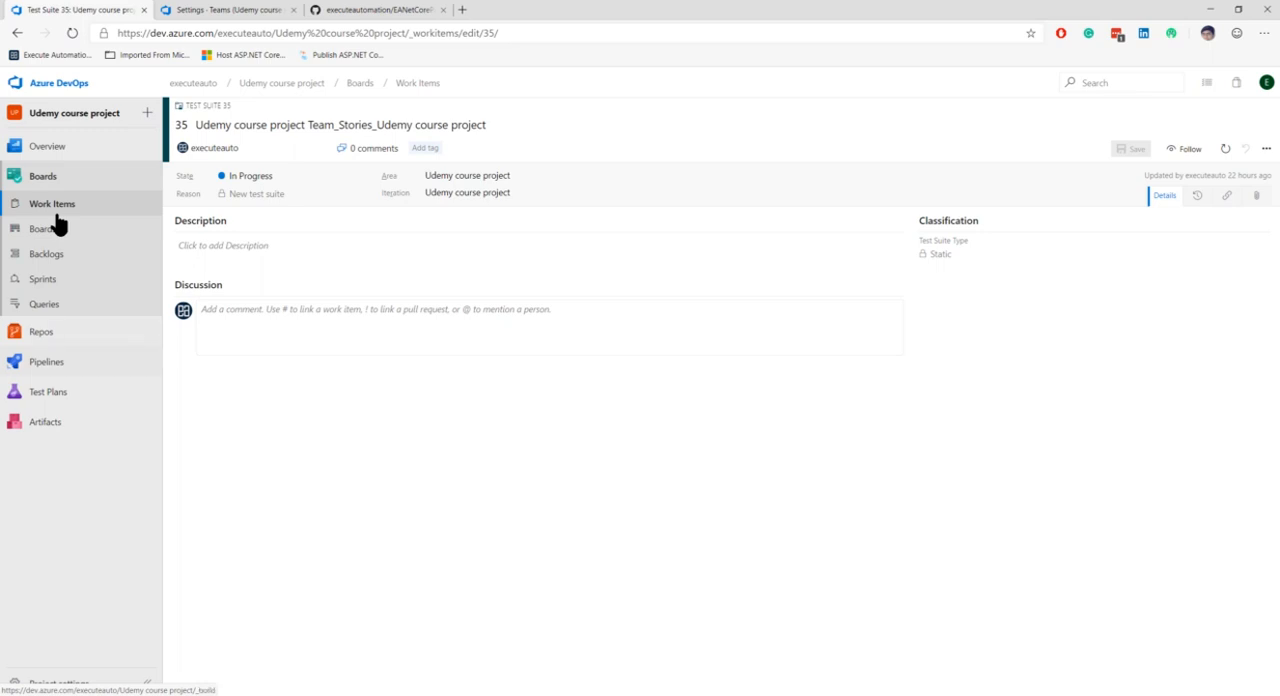
Open the author's "Updated About.cshtml.cs" pull request and complete the no-fast-forward merge, completing linked work items and deleting Sprint_Chennai_GoogleAuth after merging
left_click(1208, 83)
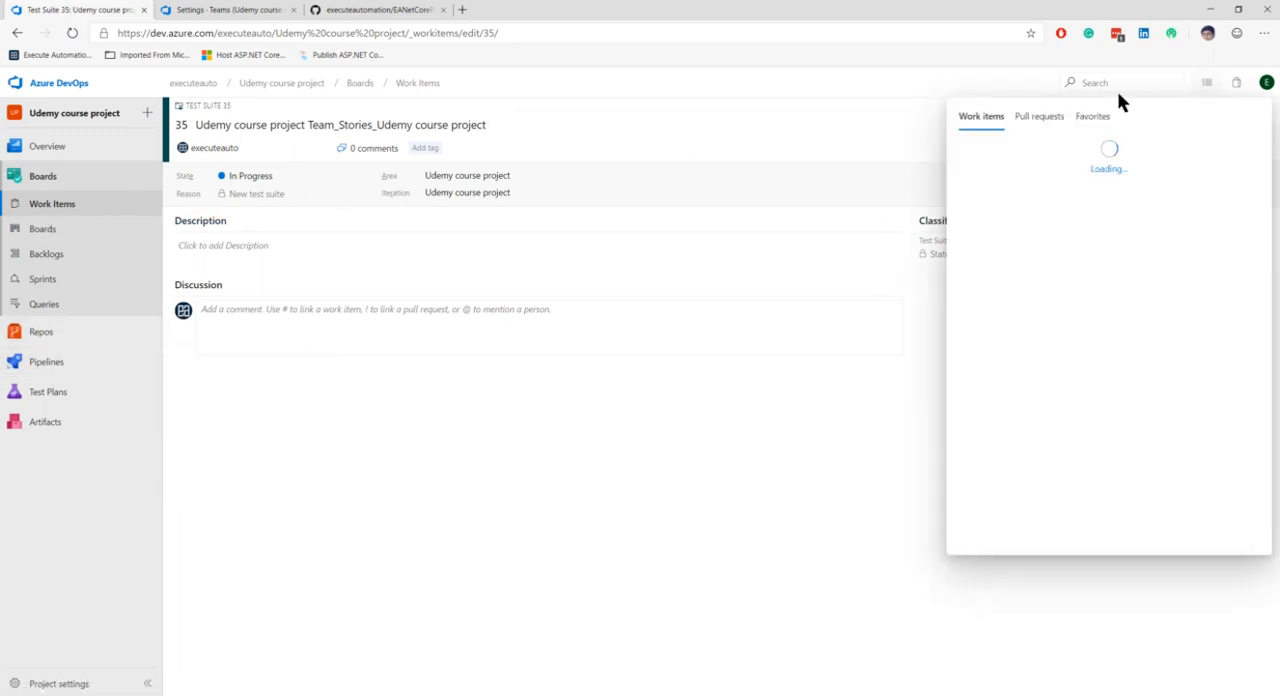
left_click(1036, 116)
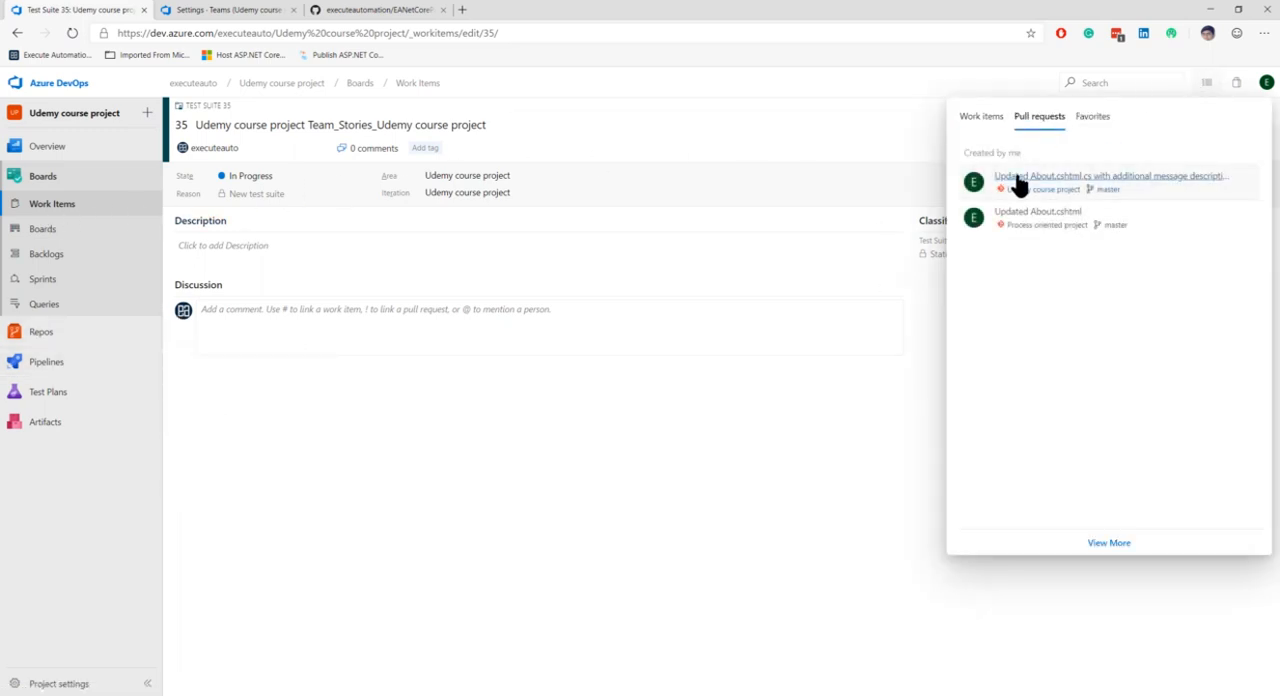
left_click(1016, 178)
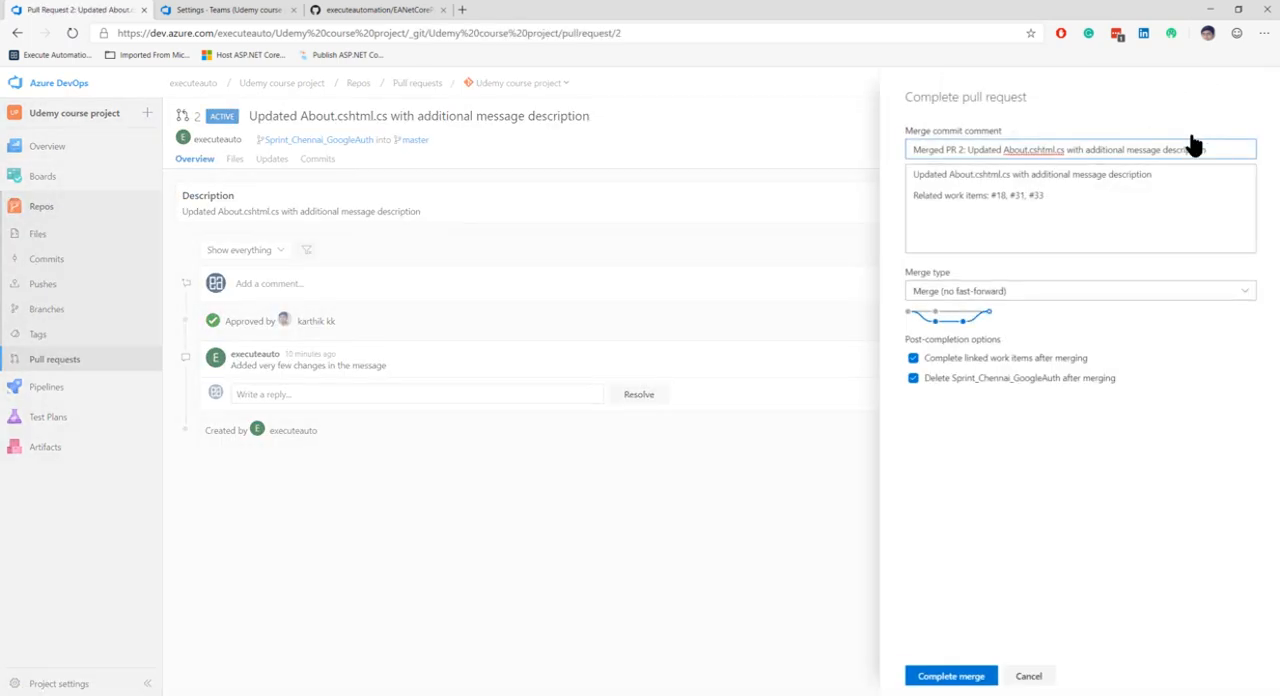
left_click_drag(921, 195, 1124, 197)
left_click(1108, 200)
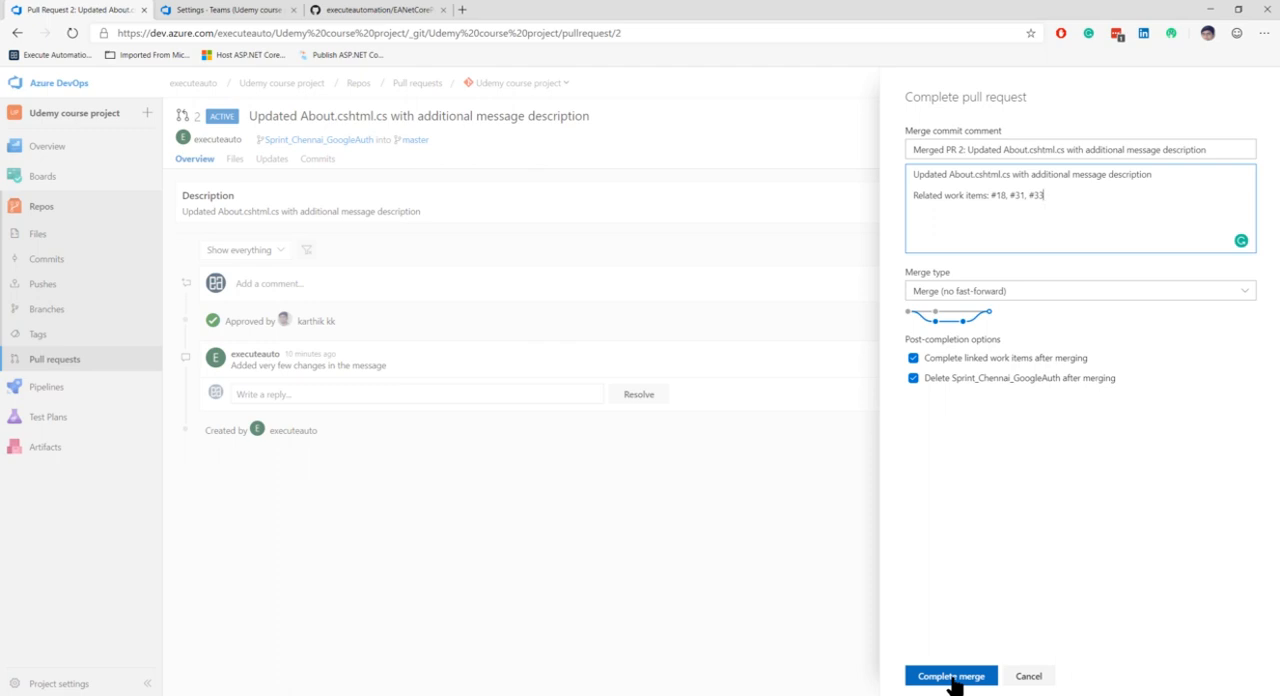
left_click(951, 678)
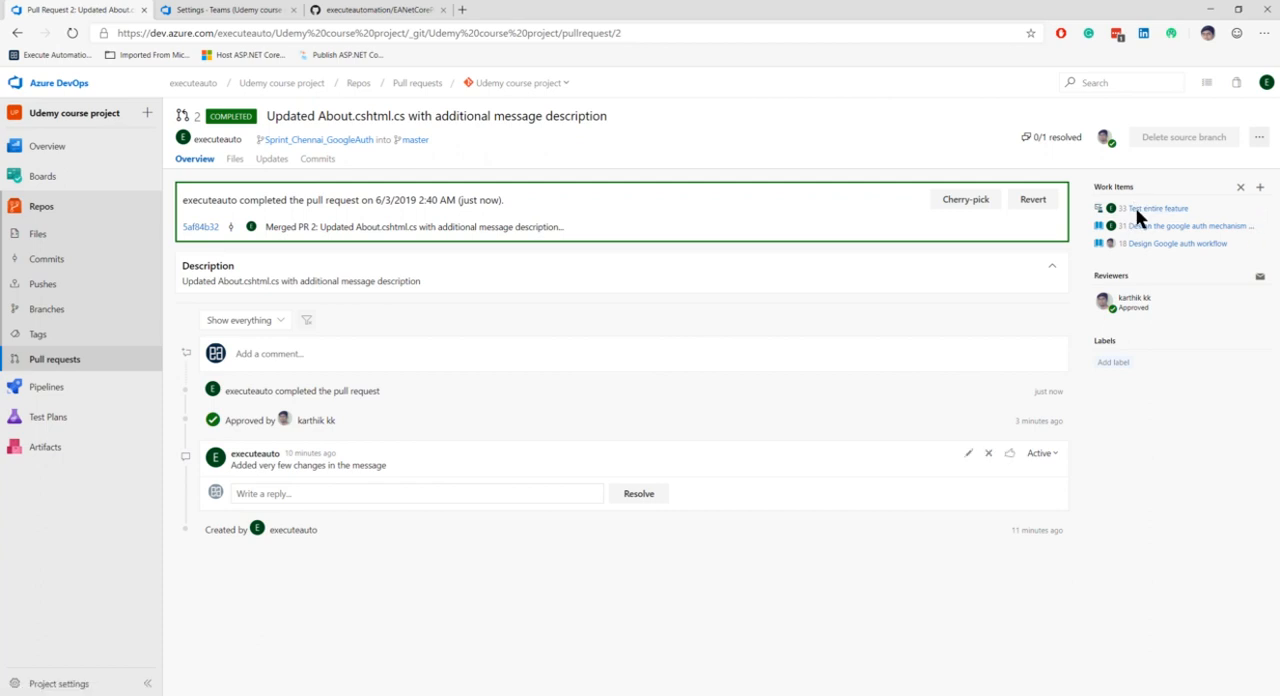
Review the merge commit's change to About.cshtml.cs and the commit history of the master branch
left_click(199, 227)
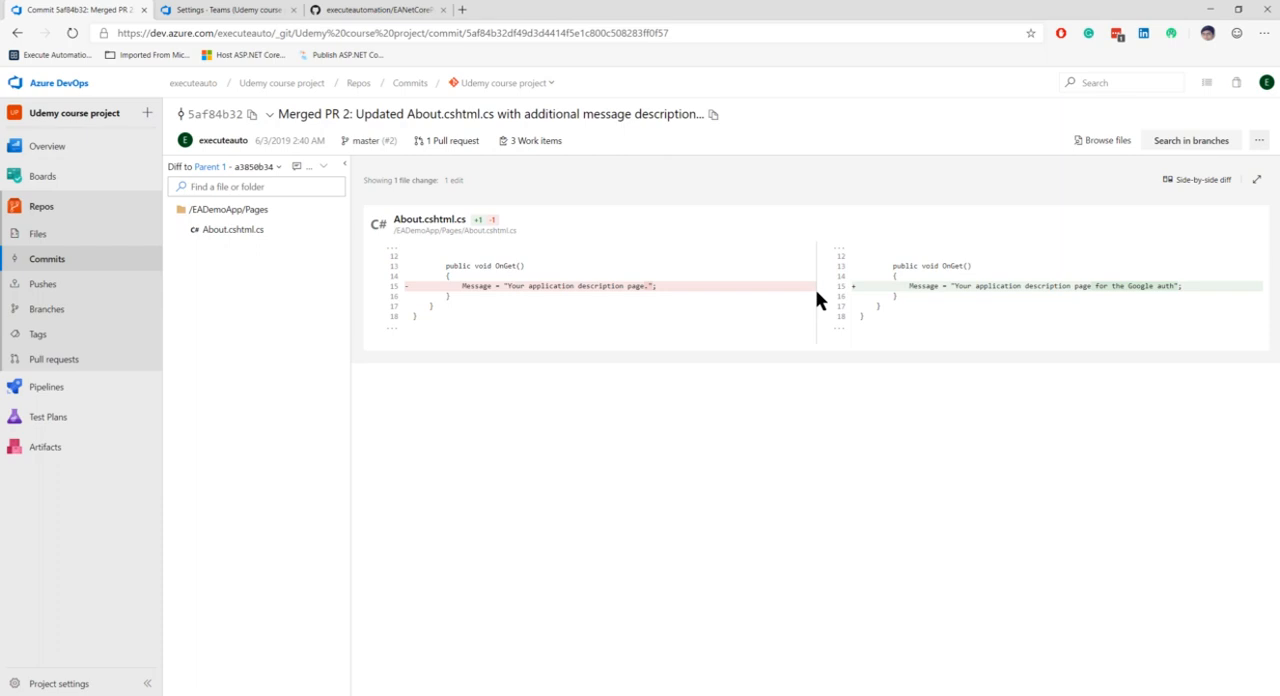
left_click(50, 263)
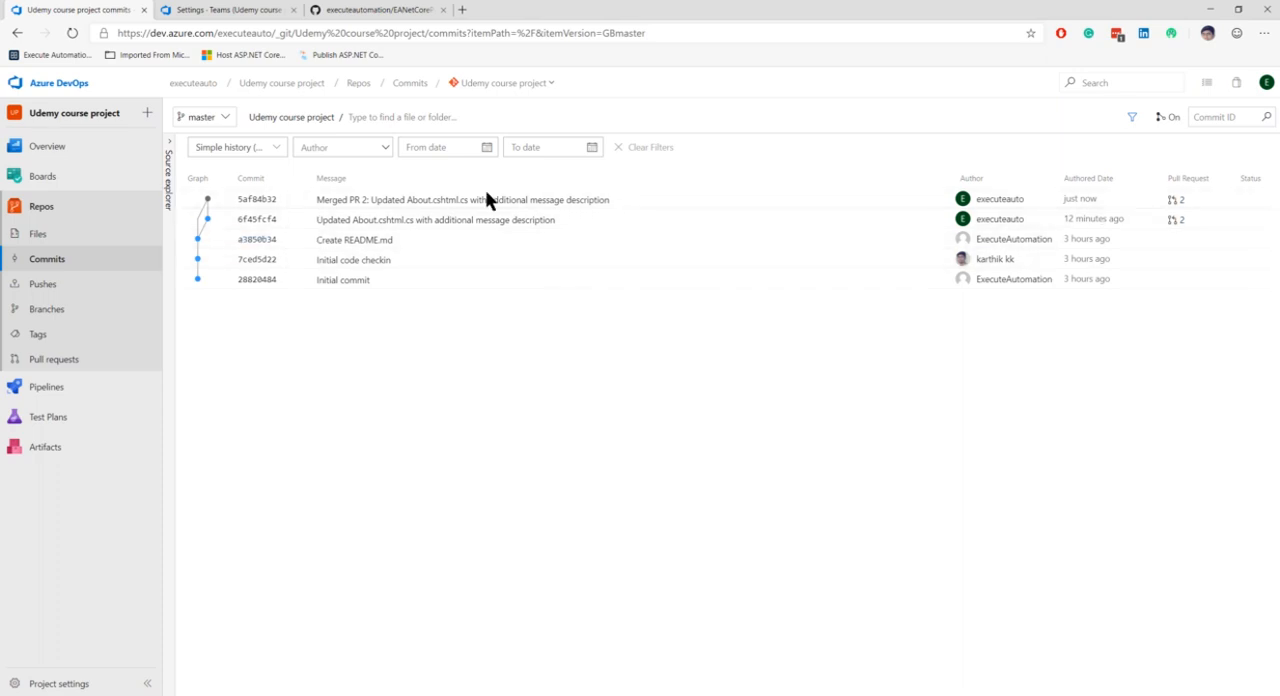
left_click(167, 172)
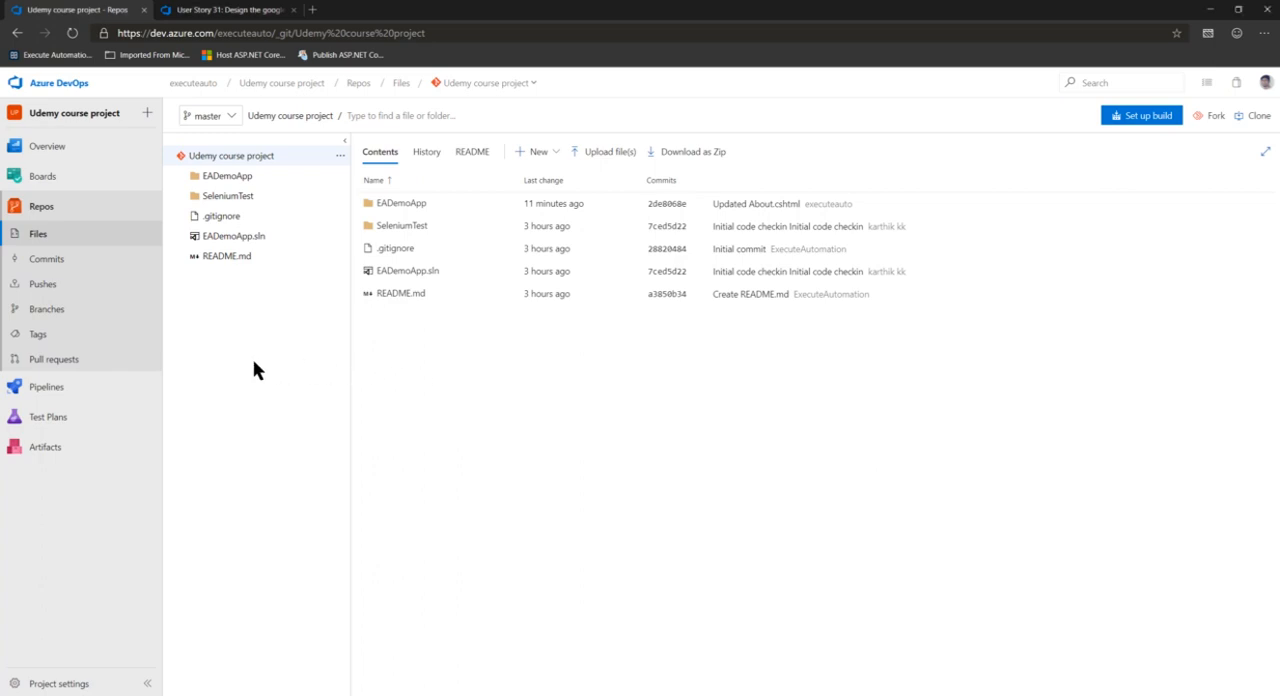
In the reviewer's account, browse the repository's files on master and its README, and view the available Pipelines sections
left_click(47, 213)
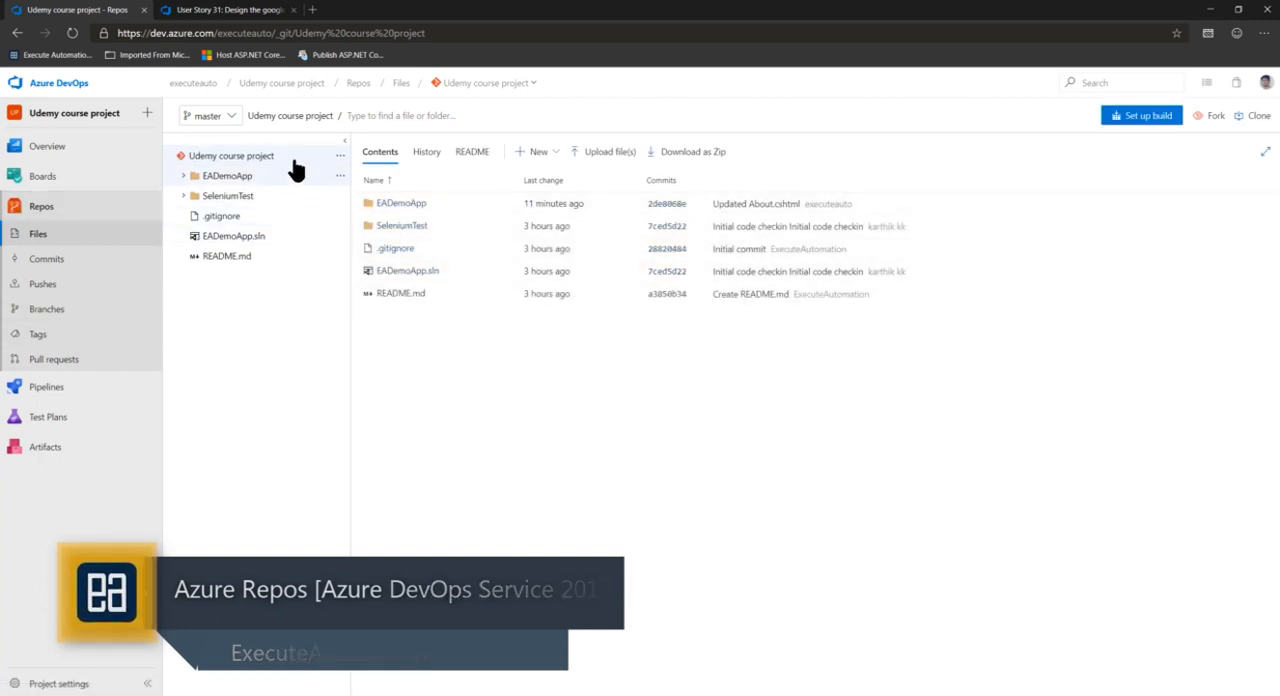
left_click(427, 152)
left_click(487, 155)
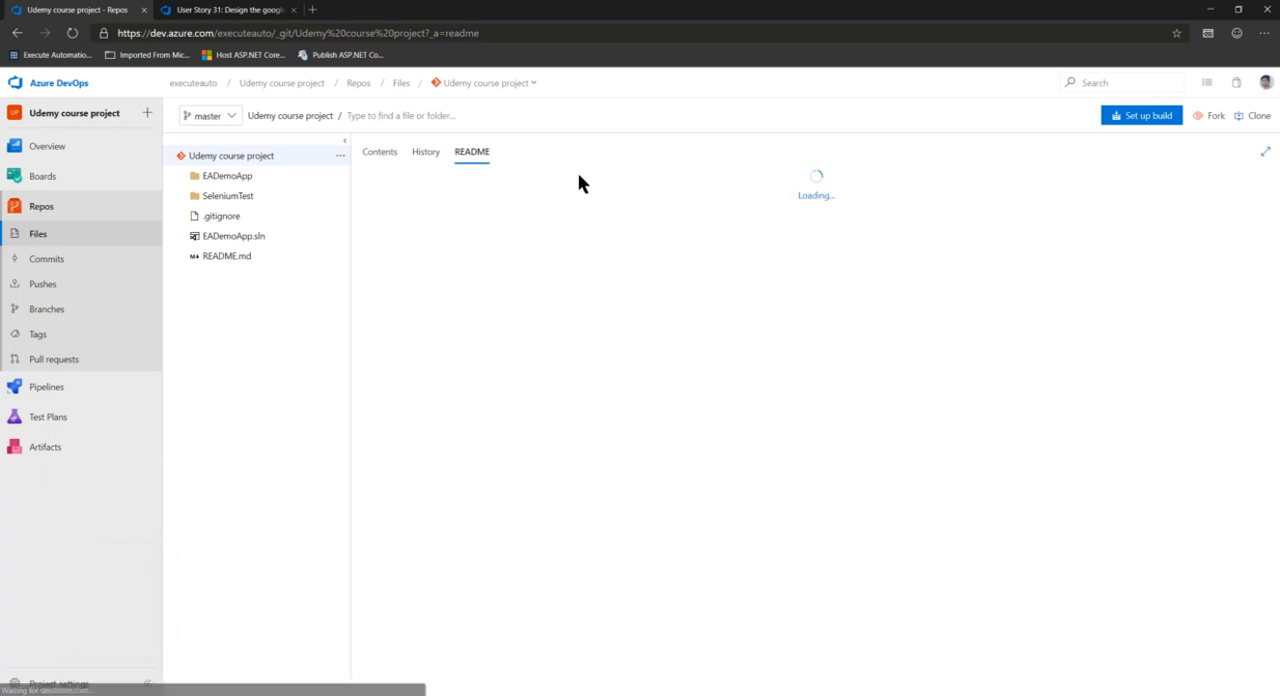
left_click(380, 156)
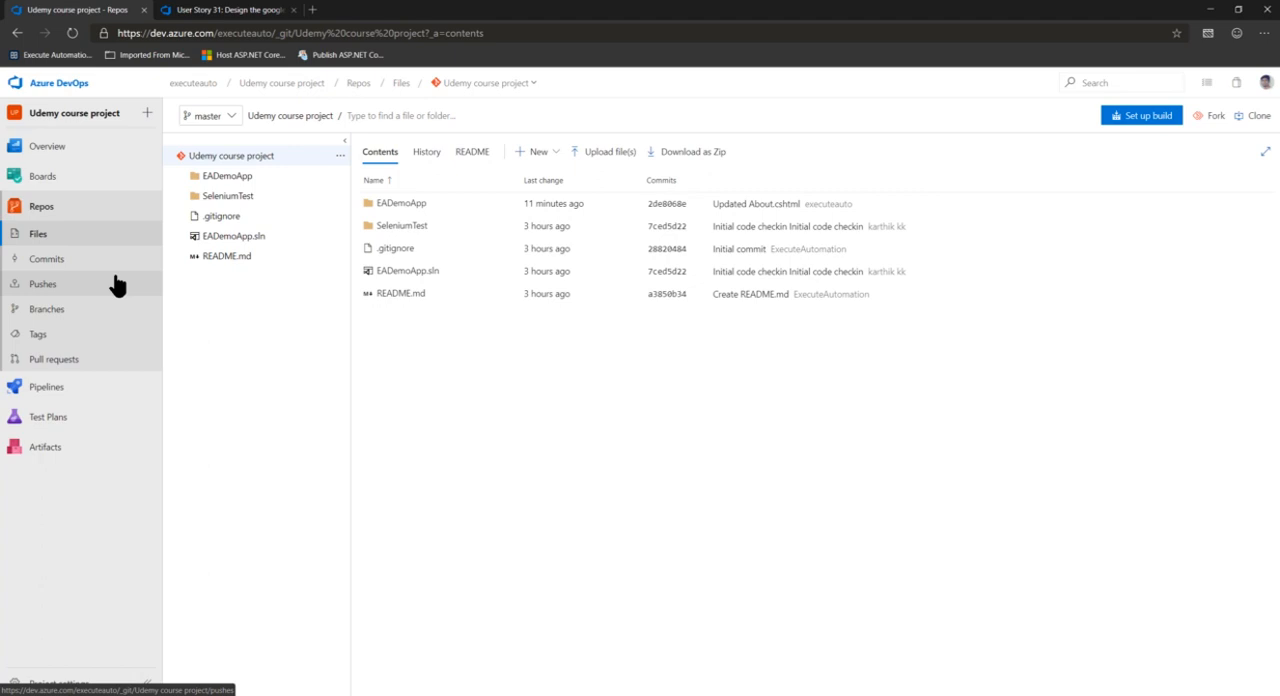
mouse_move(69, 399)
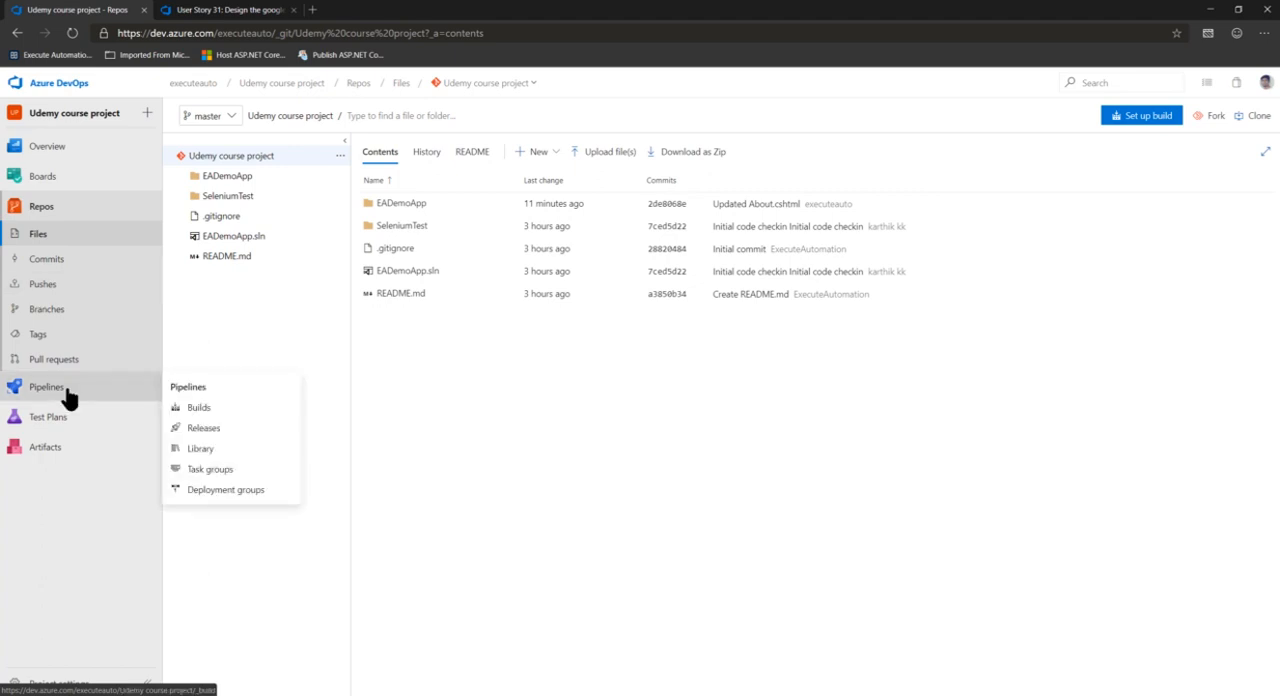